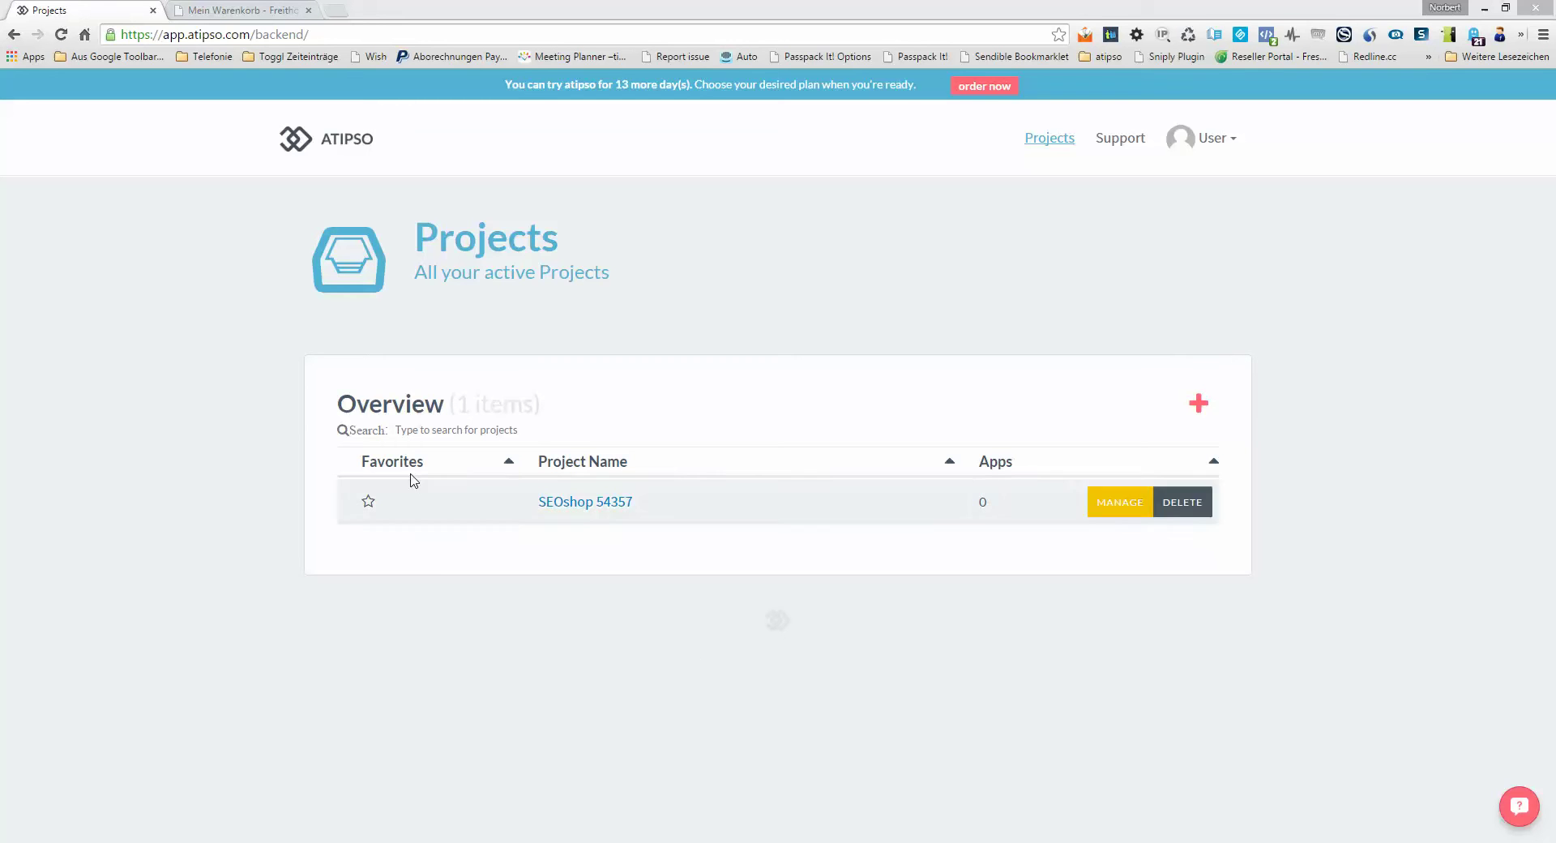
# Step: Open the SEOshop 54357 project from the overview and review the app types that can be added to it
pyautogui.click(594, 506)
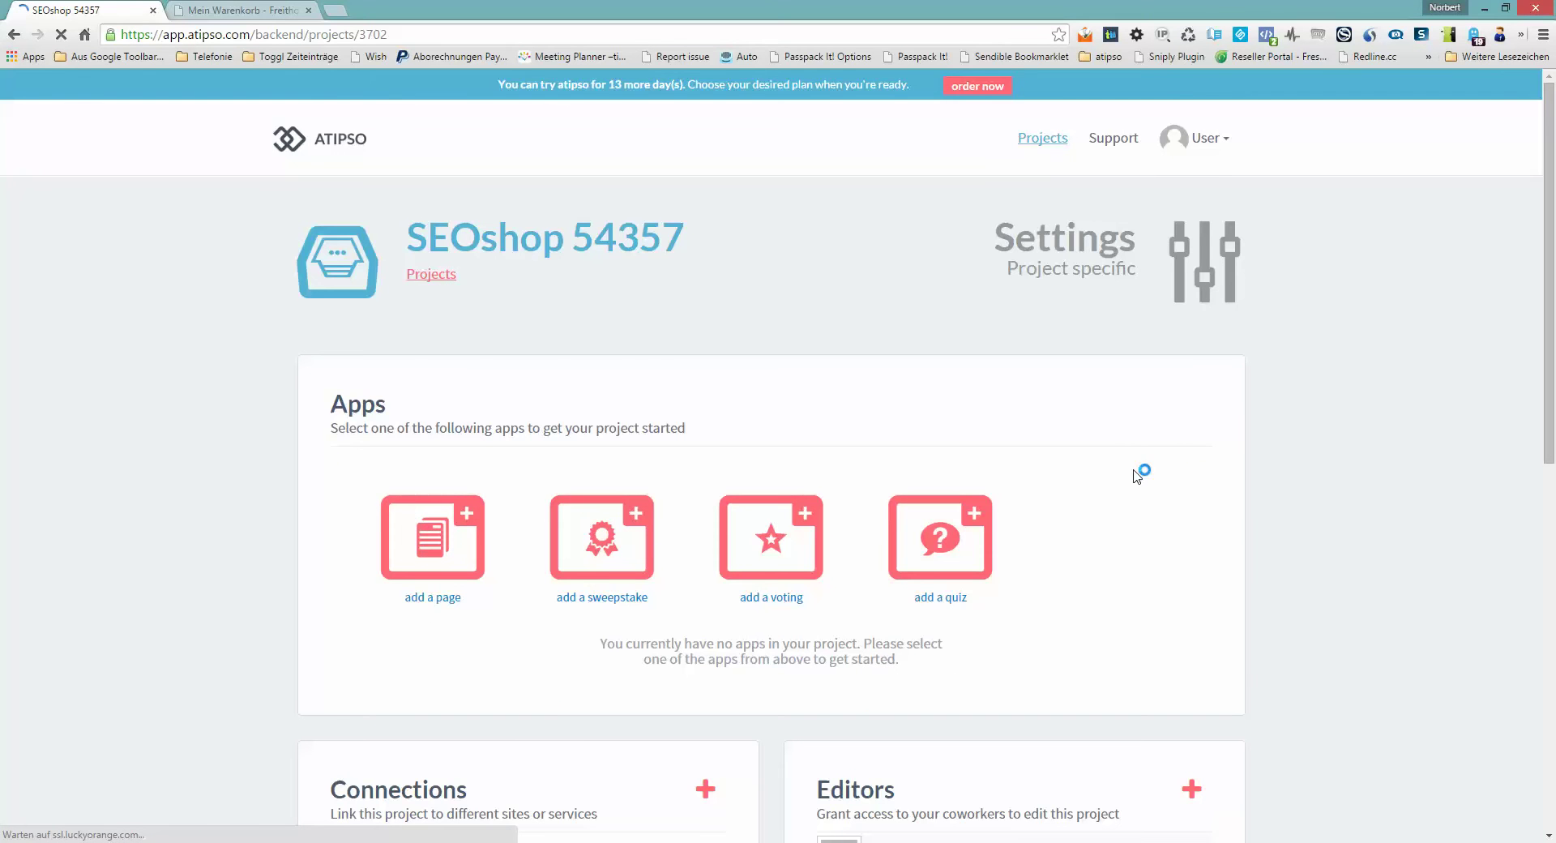
pyautogui.scroll(-2, 1307, 499)
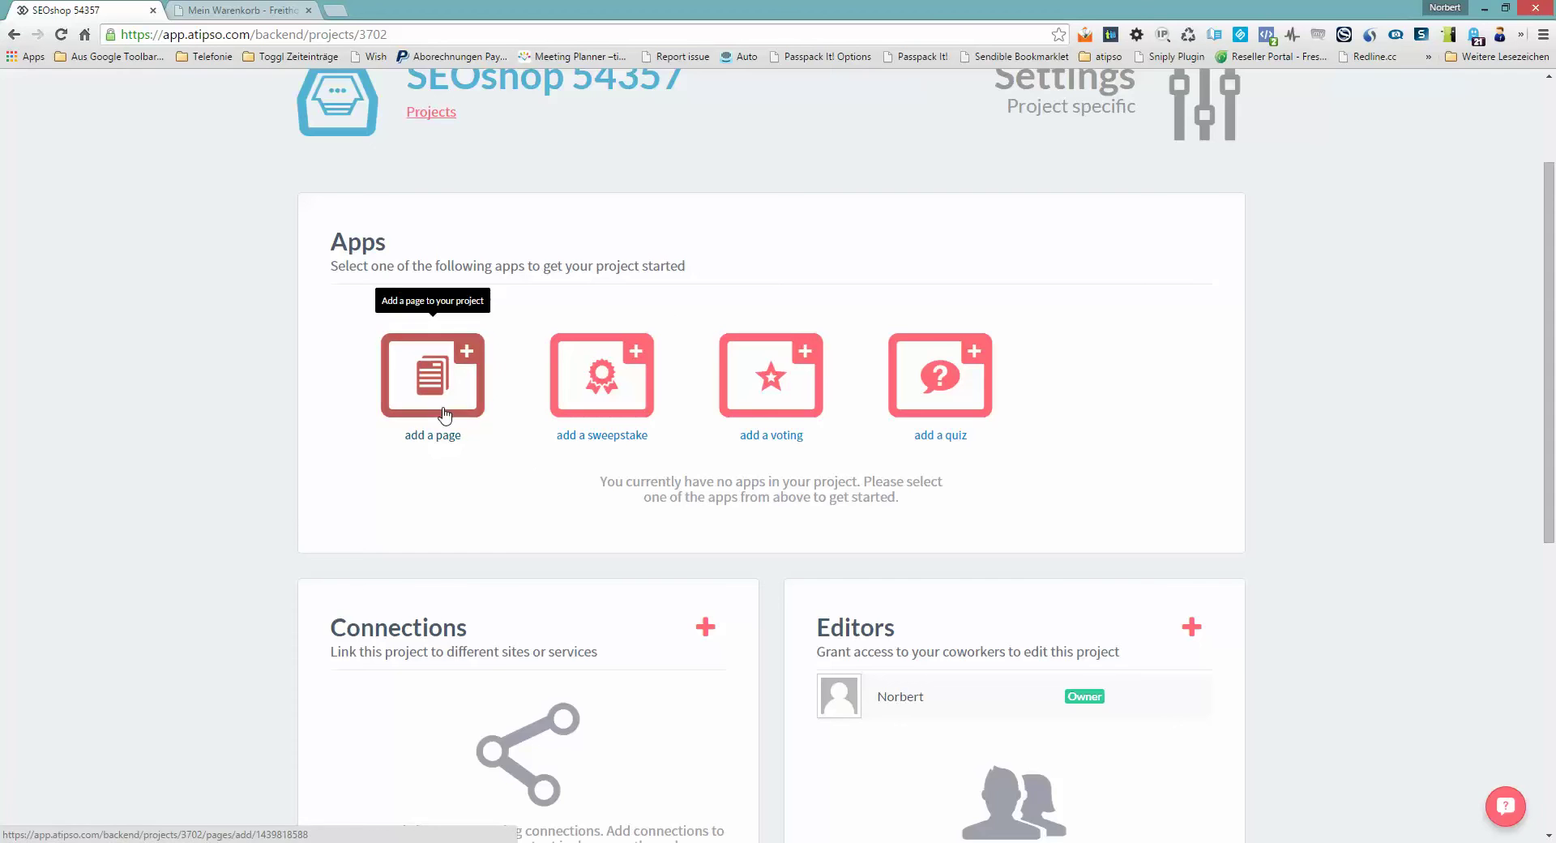
pyautogui.scroll(-1, 513, 482)
pyautogui.scroll(-2, 514, 481)
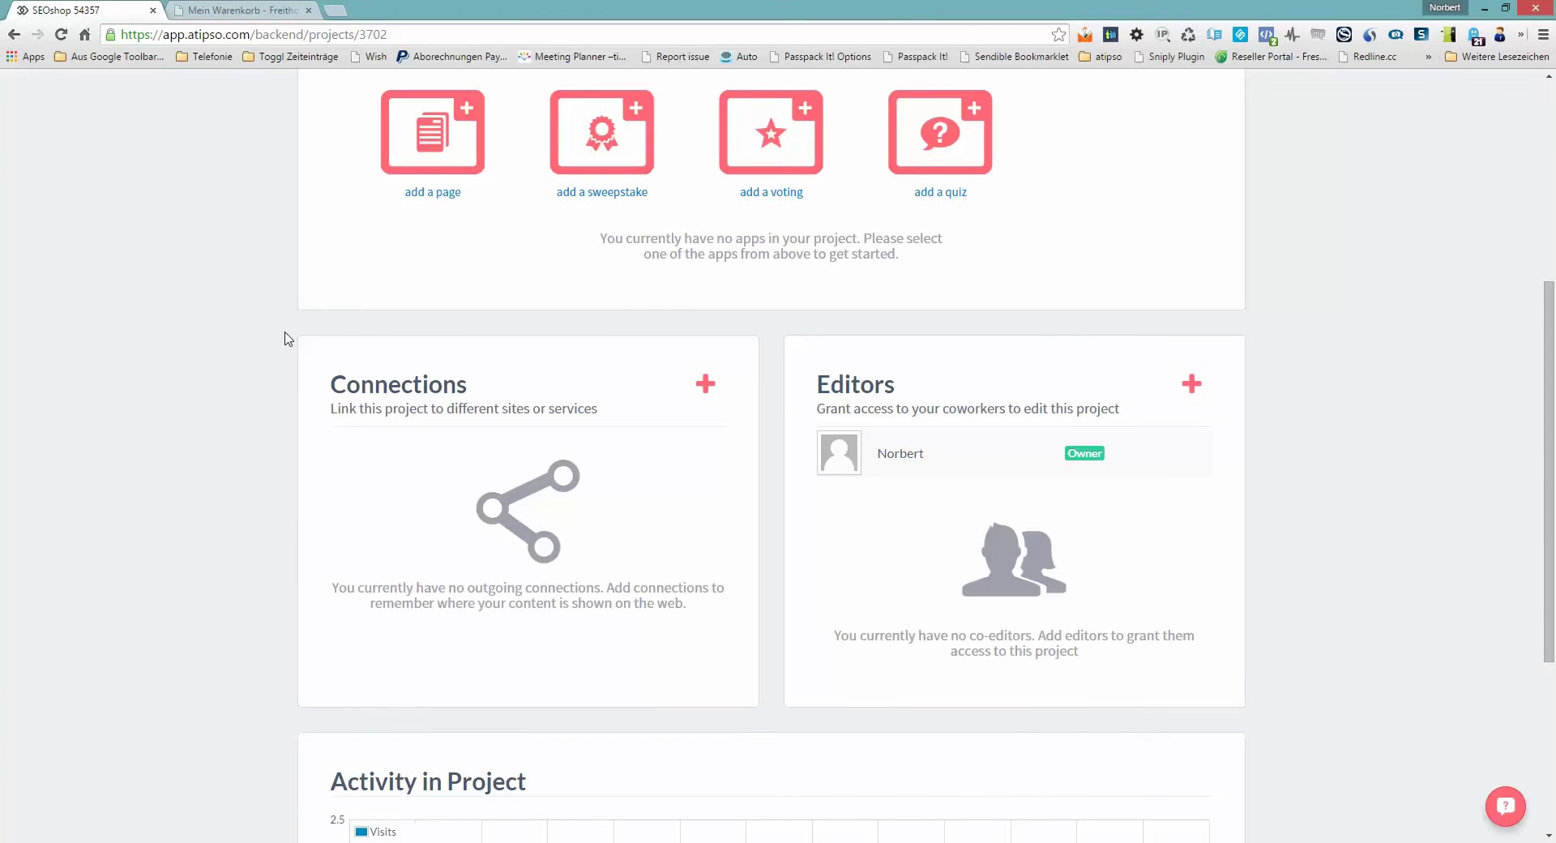
# Step: Show the available connection types for linking the project to other sites or services
pyautogui.moveTo(284, 339); pyautogui.dragTo(670, 336)
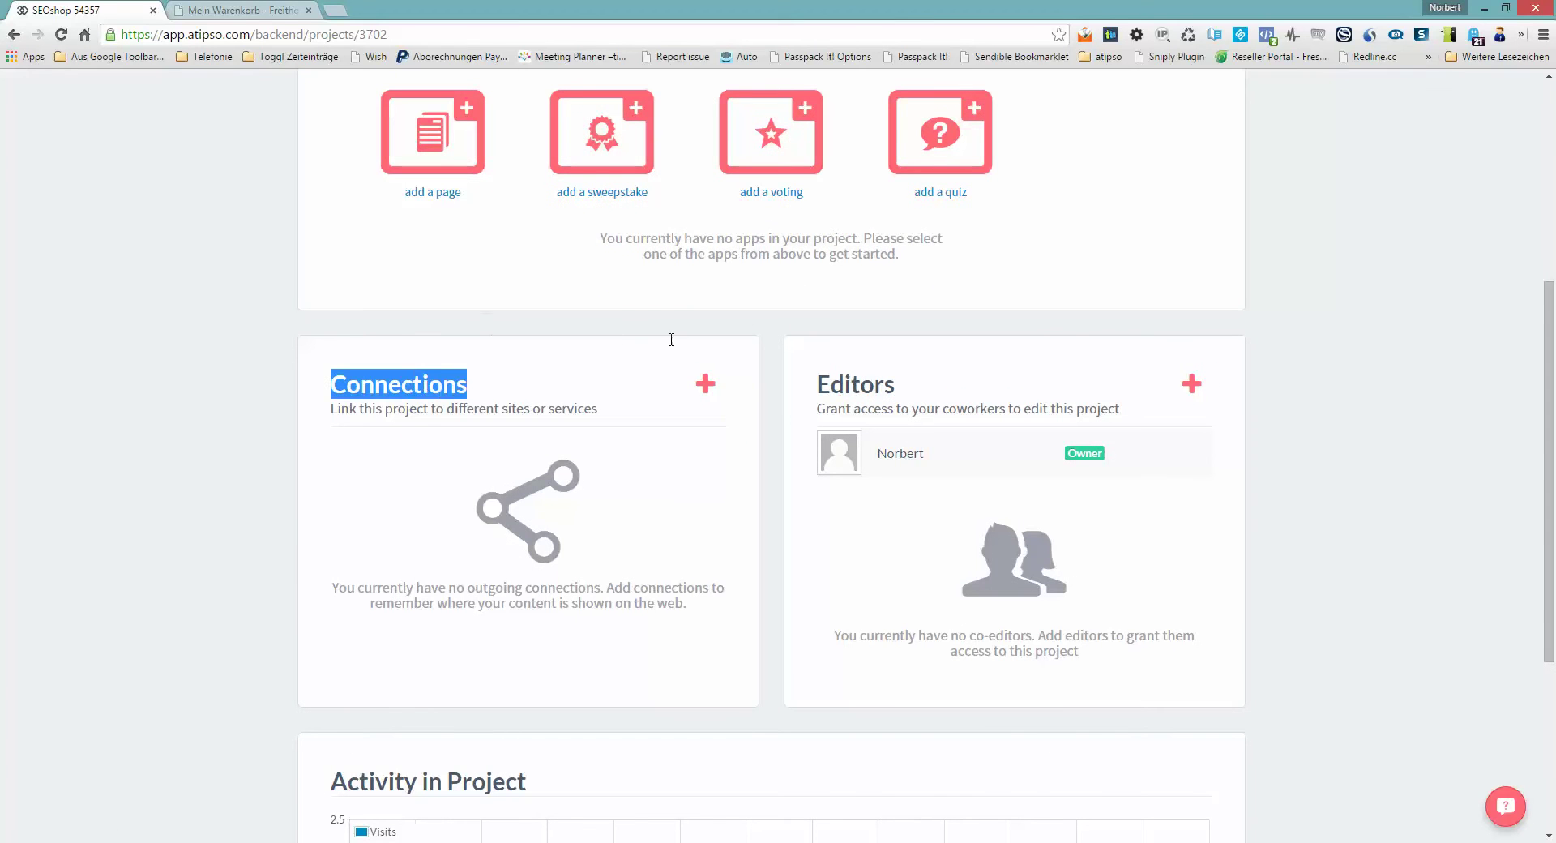
pyautogui.click(697, 387)
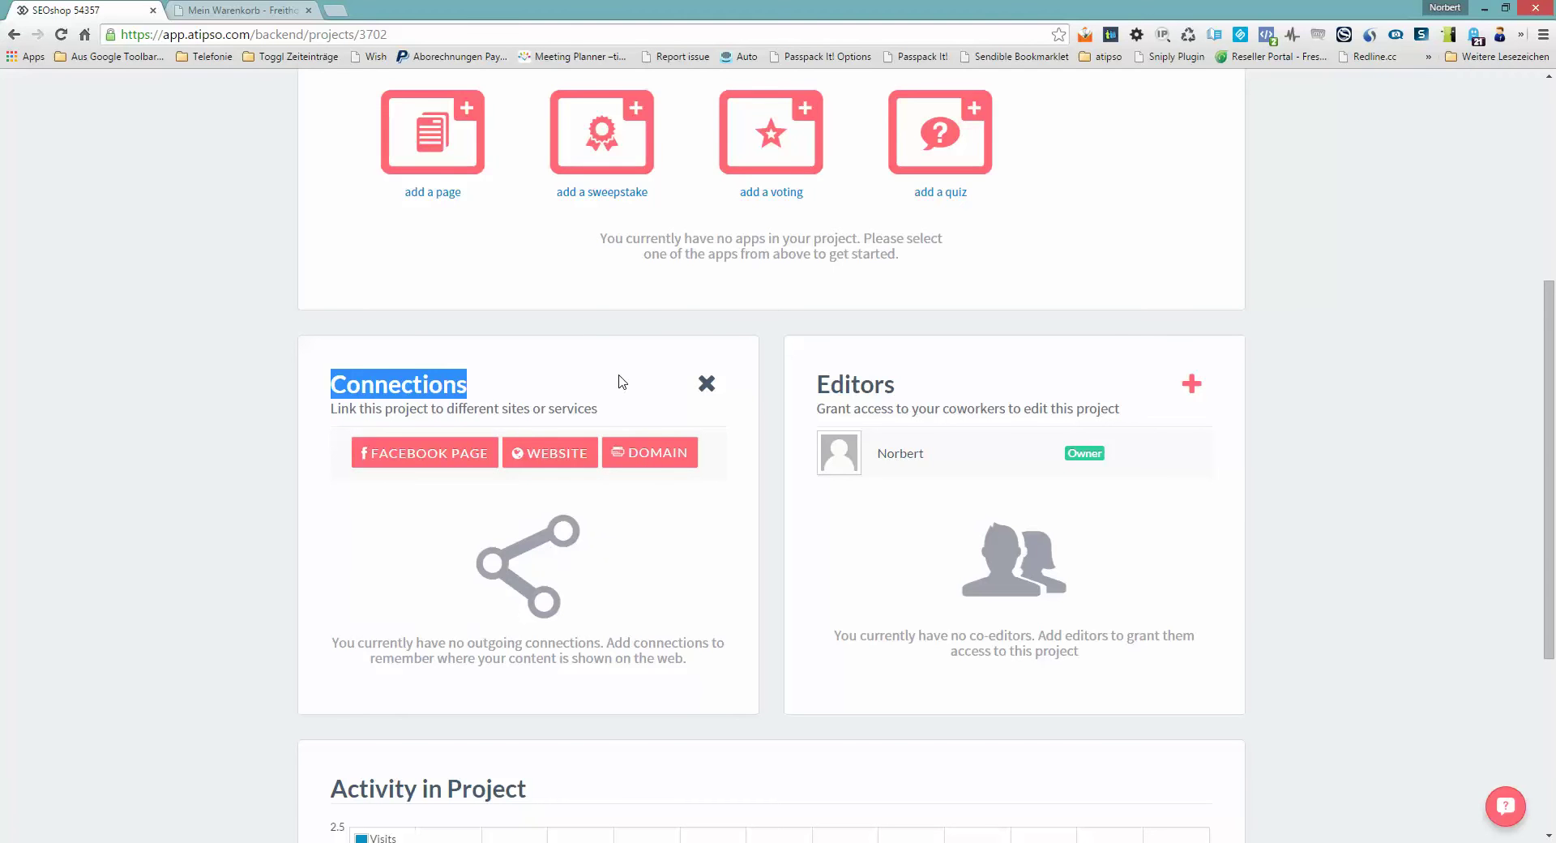
pyautogui.scroll(1, 622, 380)
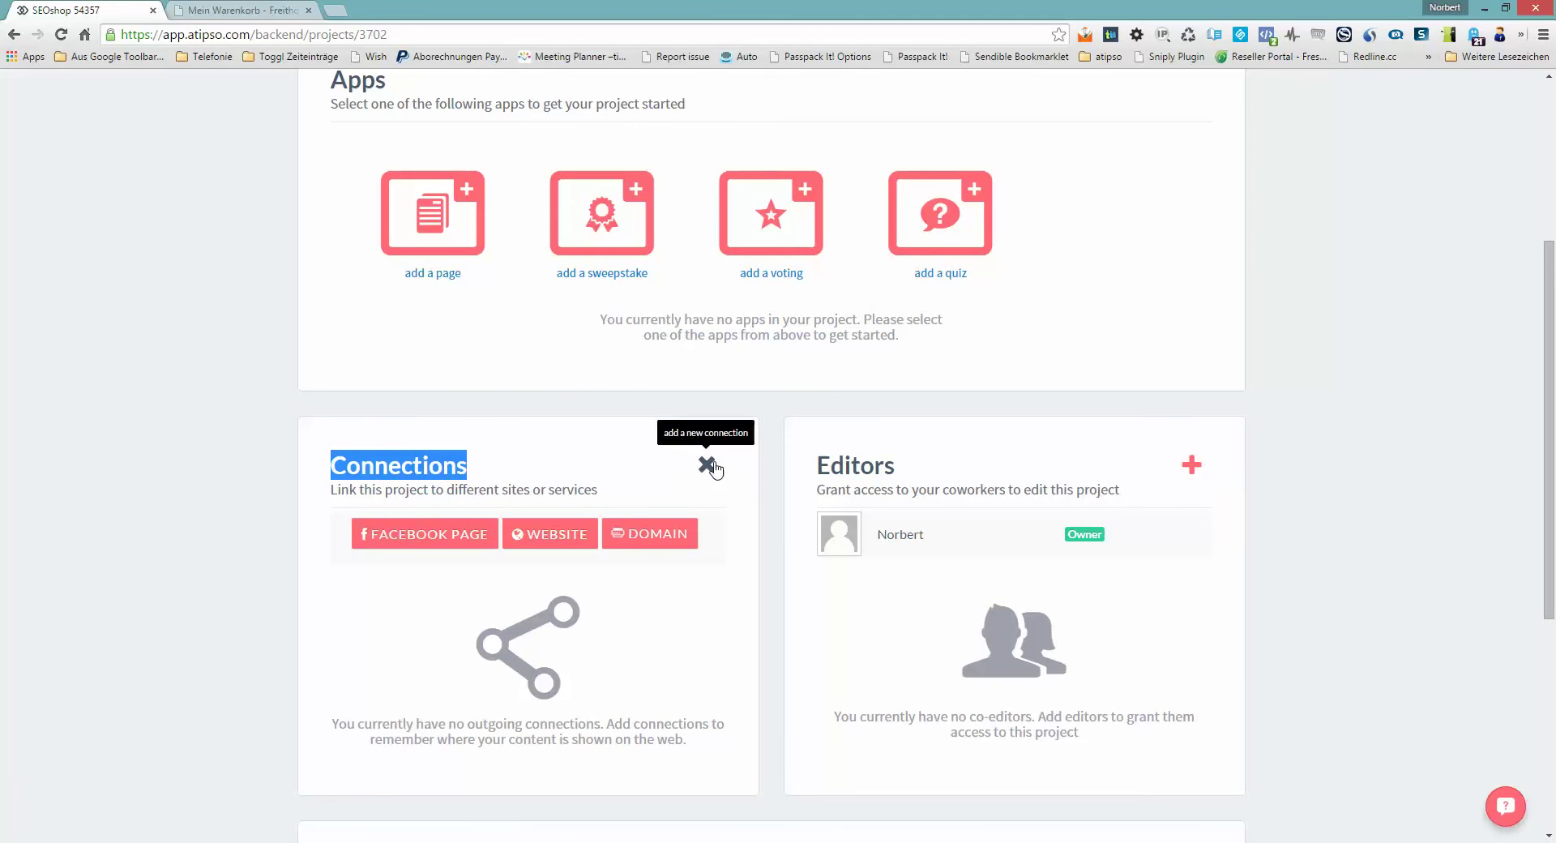
pyautogui.click(1345, 448)
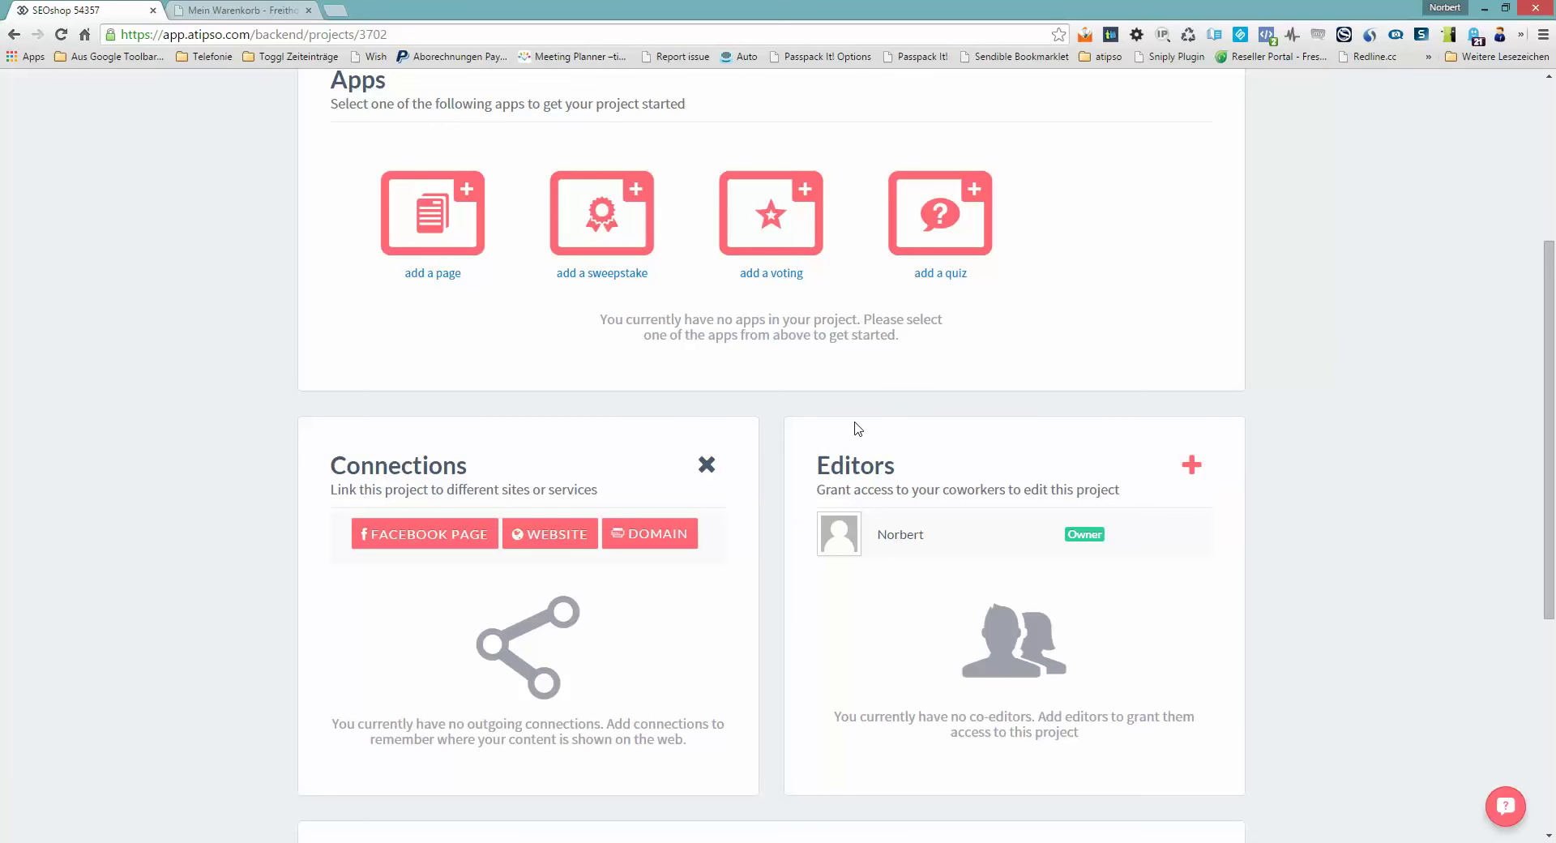
# Step: Review the project's Editors section and the Activity in Project chart of visits and unique visitors
pyautogui.scroll(2, 1013, 486)
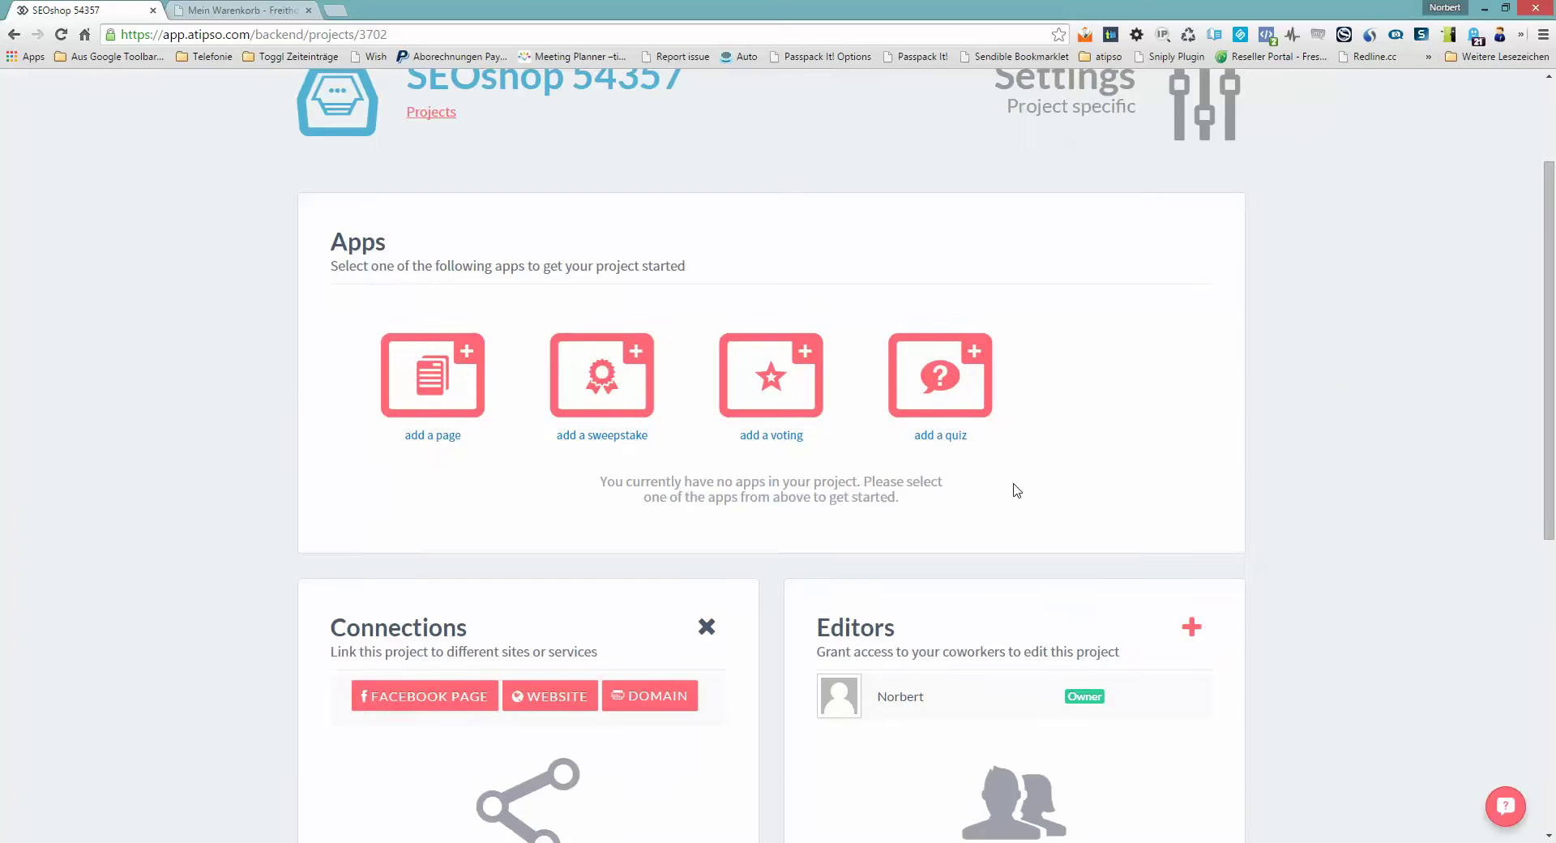
pyautogui.scroll(2, 1015, 490)
pyautogui.scroll(-3, 1088, 564)
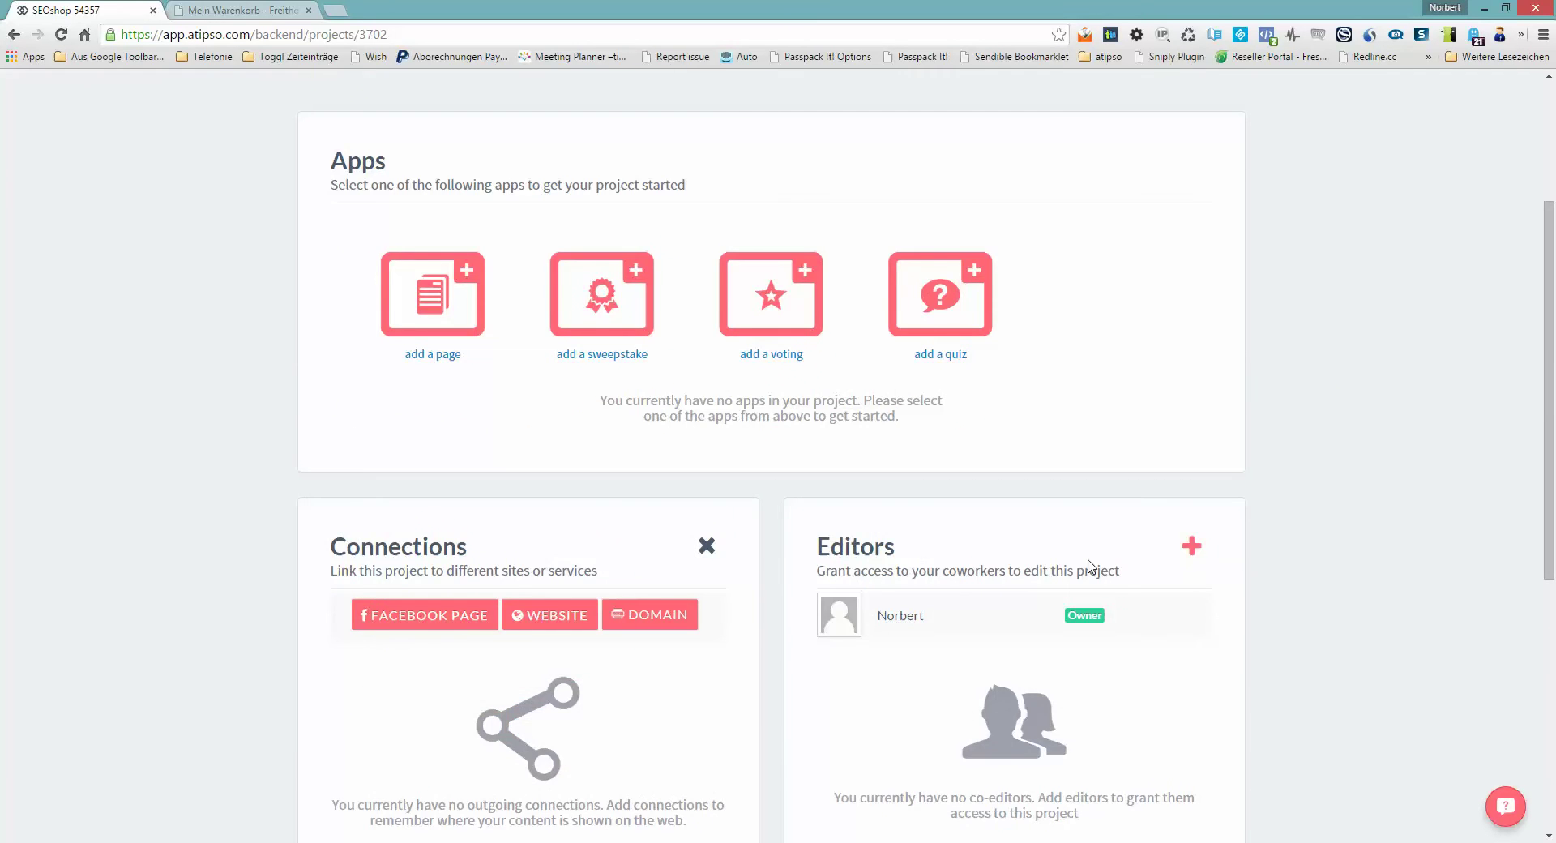
pyautogui.scroll(3, 1069, 565)
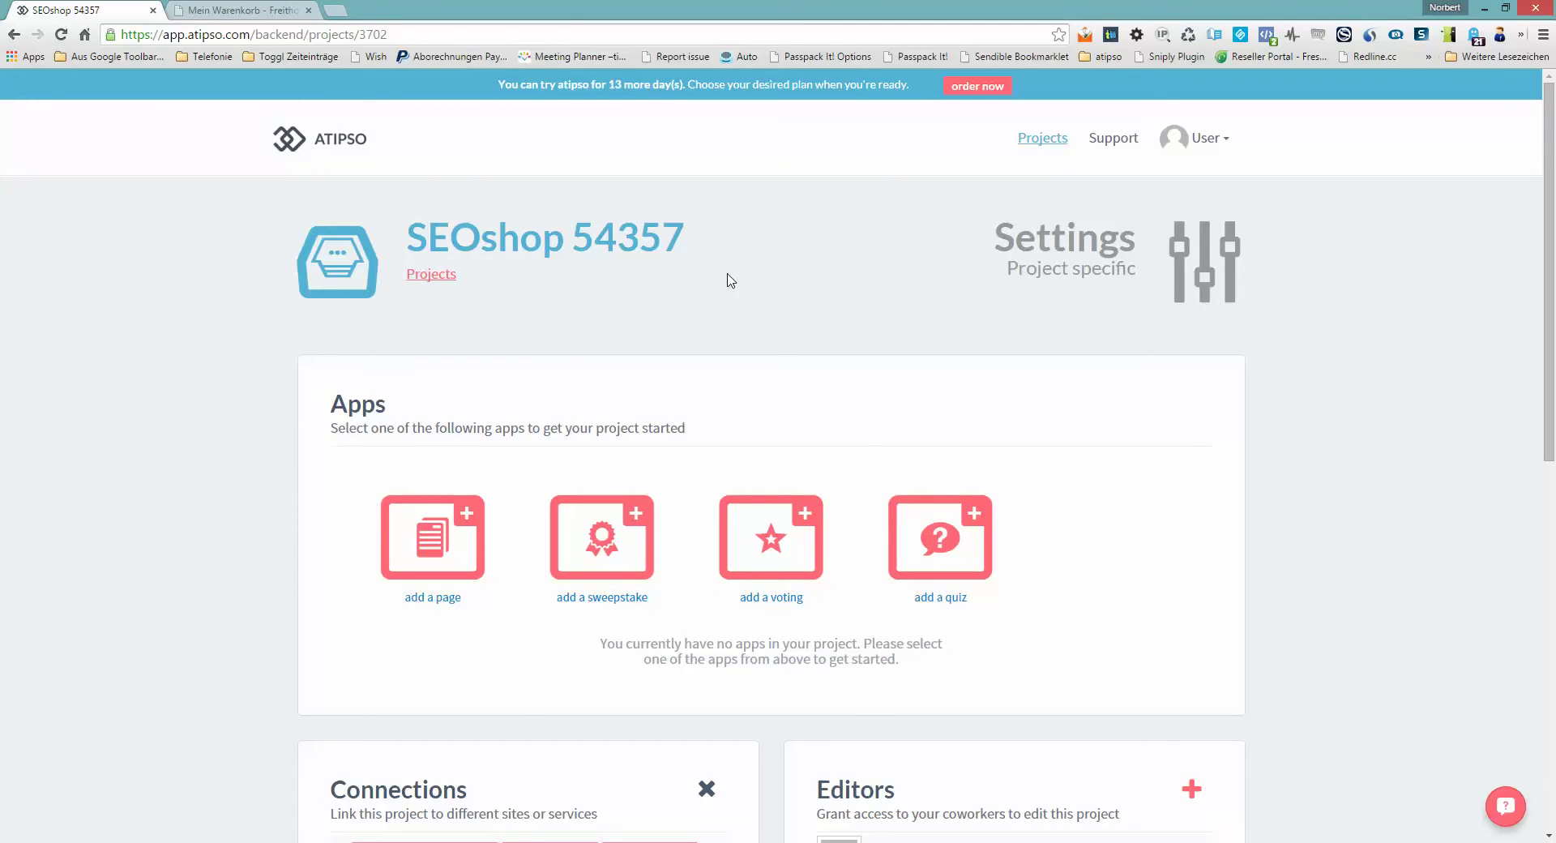
pyautogui.scroll(-10, 742, 365)
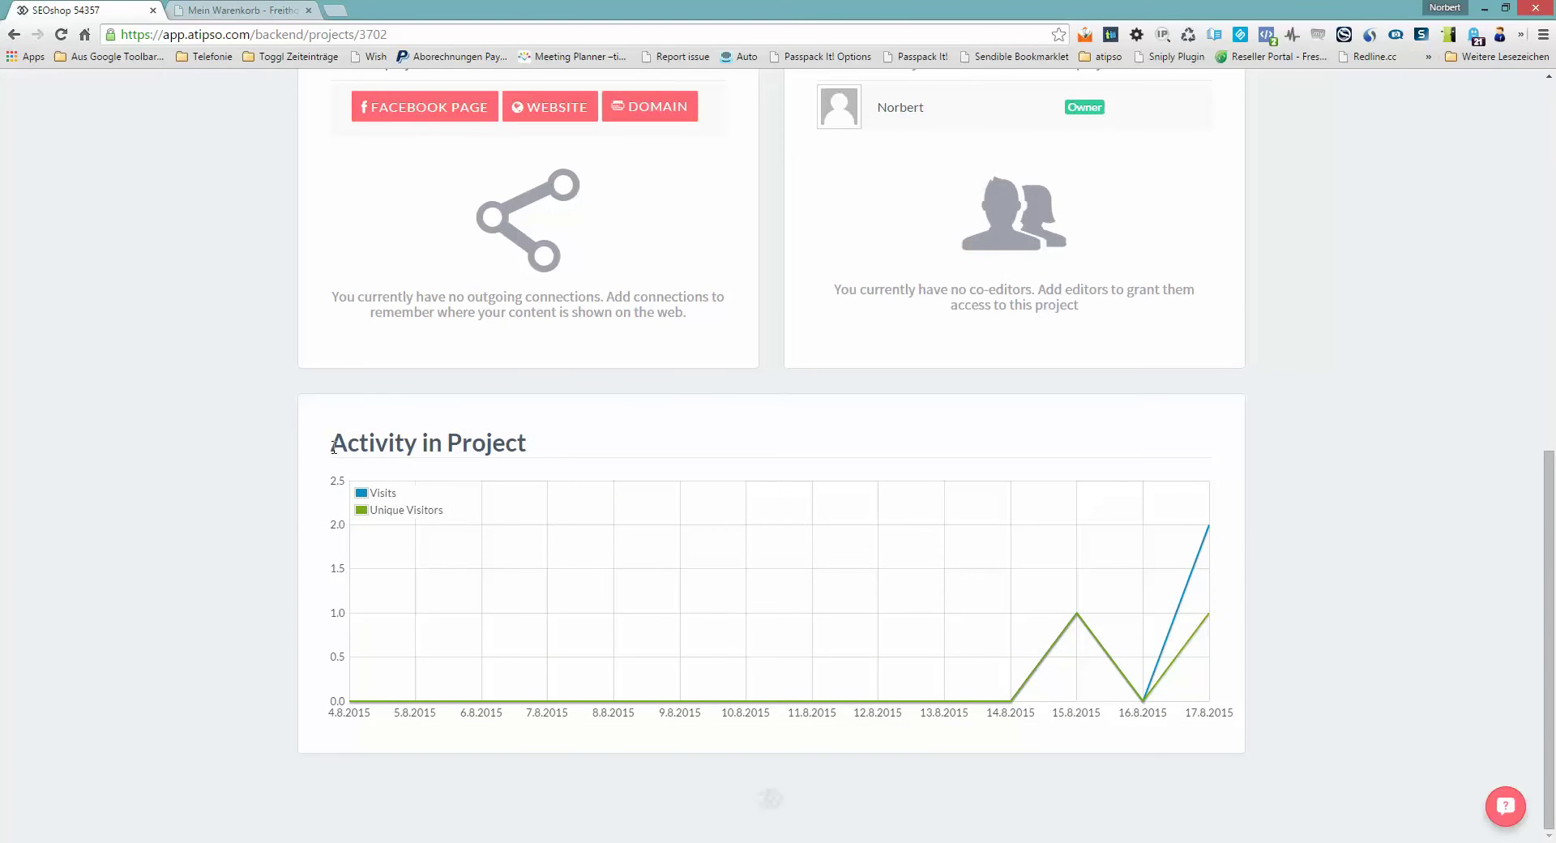
pyautogui.moveTo(332, 447); pyautogui.dragTo(586, 499)
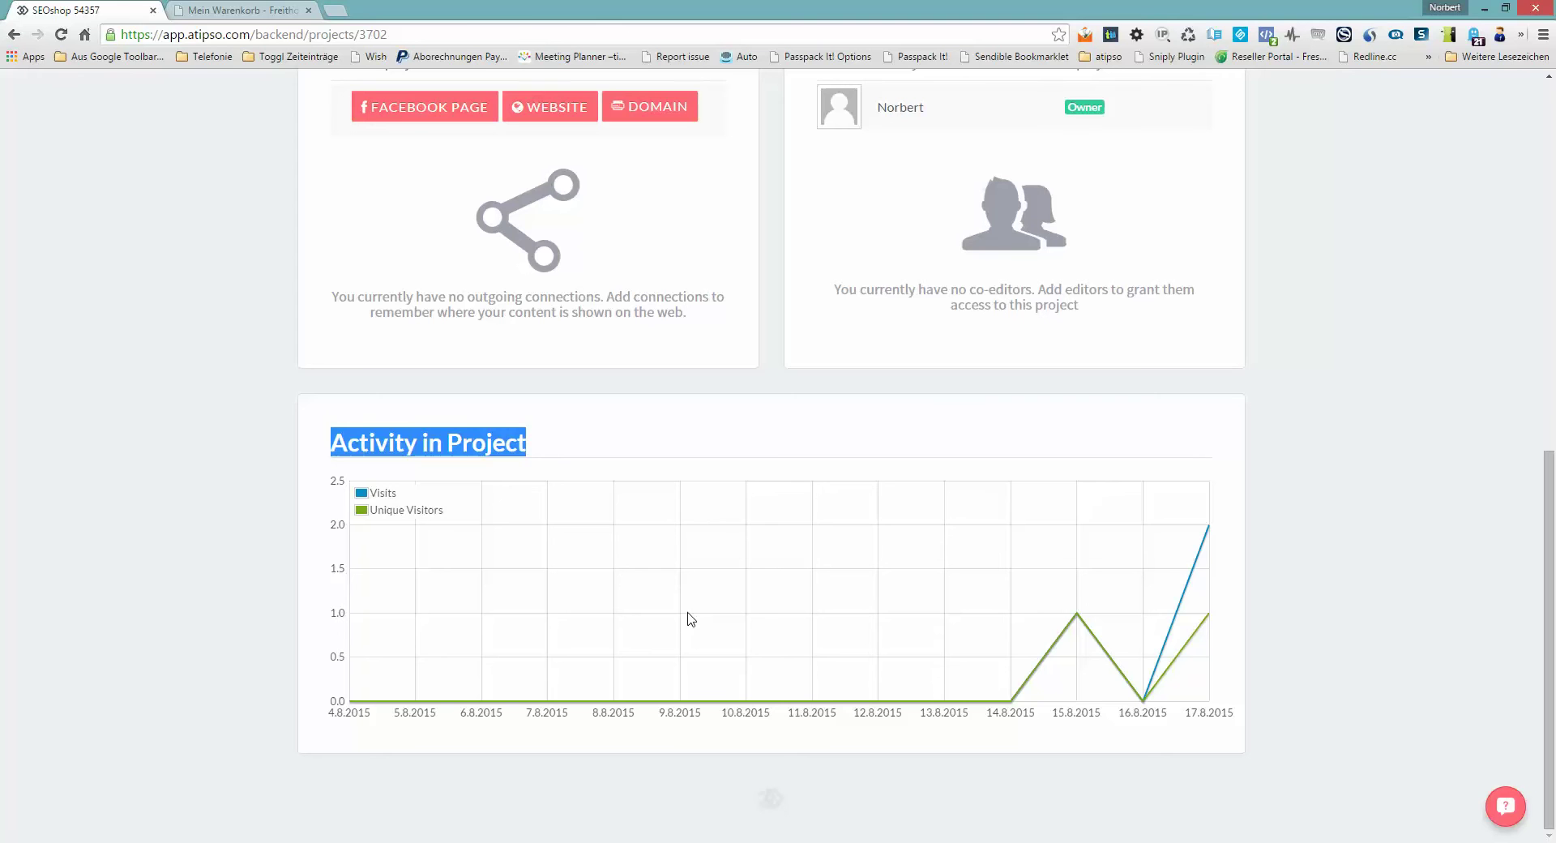
pyautogui.scroll(10, 632, 539)
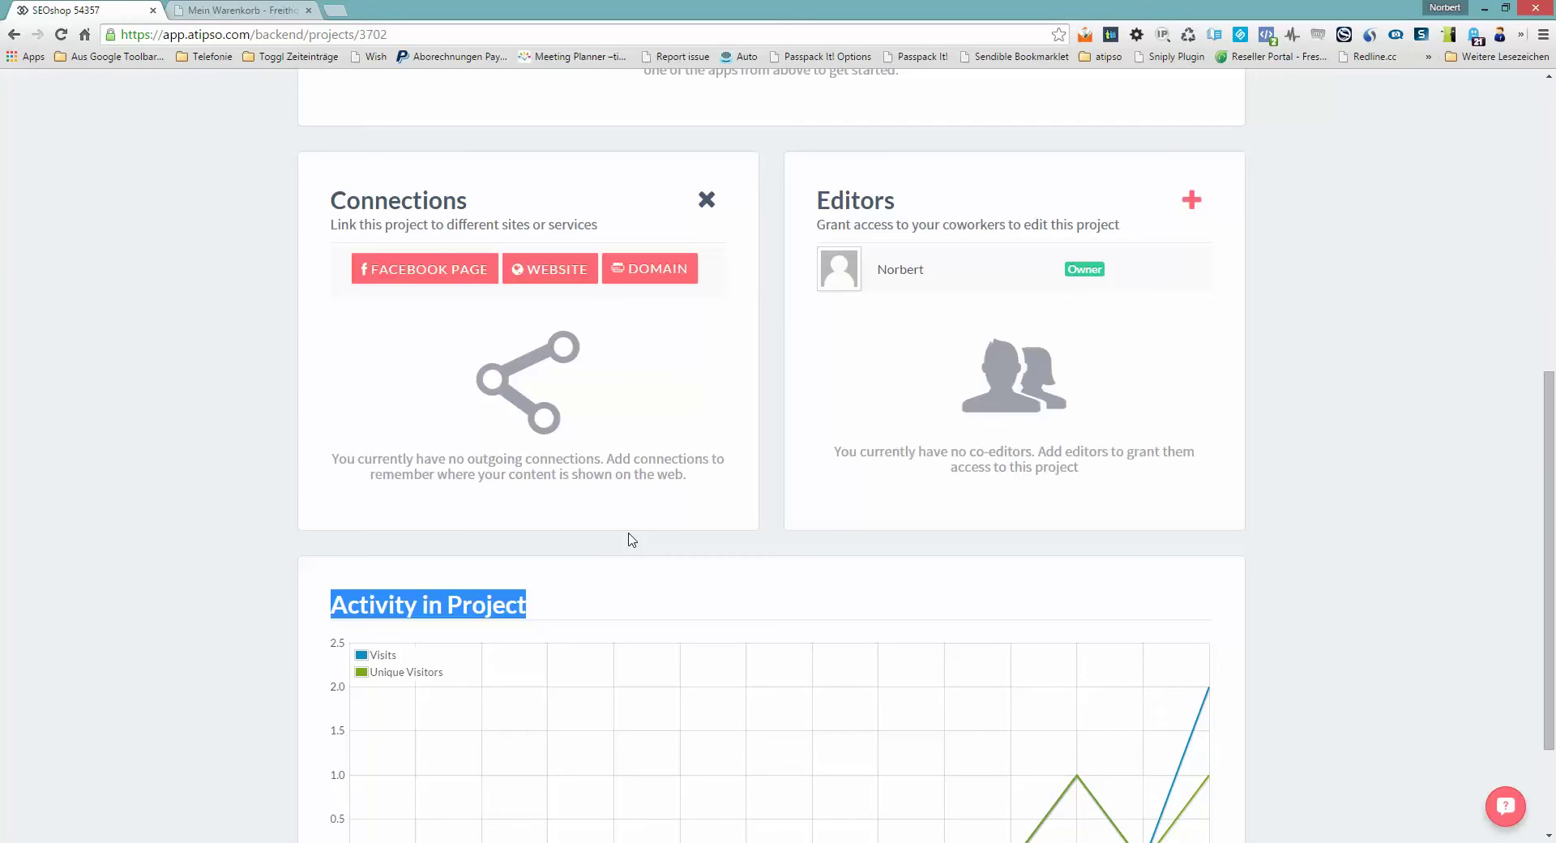
# Step: Open the project-specific settings and check which sources are offered for adding custom fonts
pyautogui.click(1043, 245)
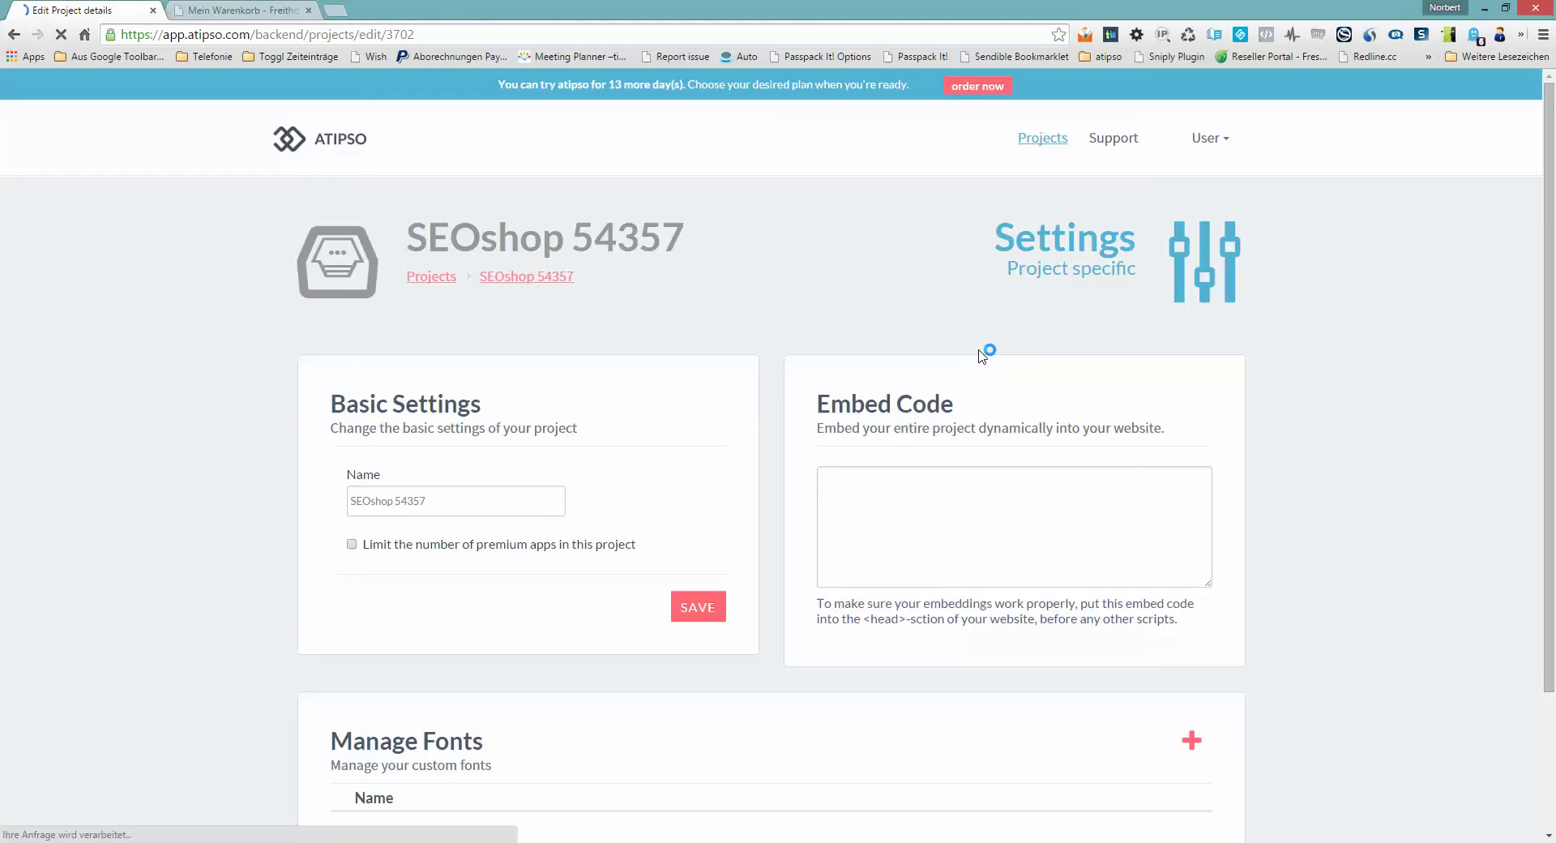
pyautogui.scroll(-4, 1267, 472)
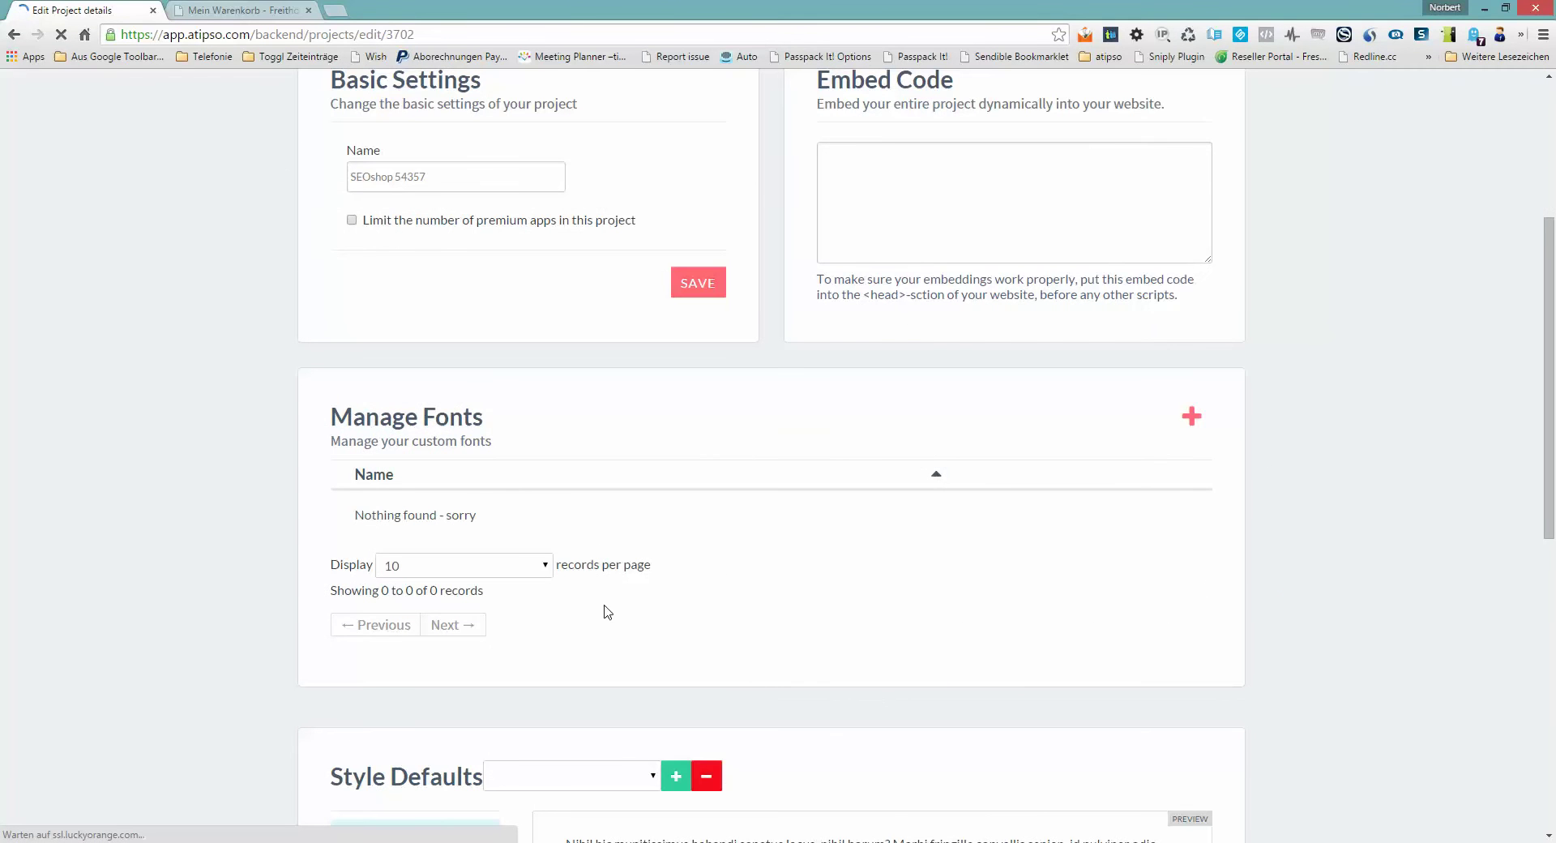
pyautogui.click(1189, 417)
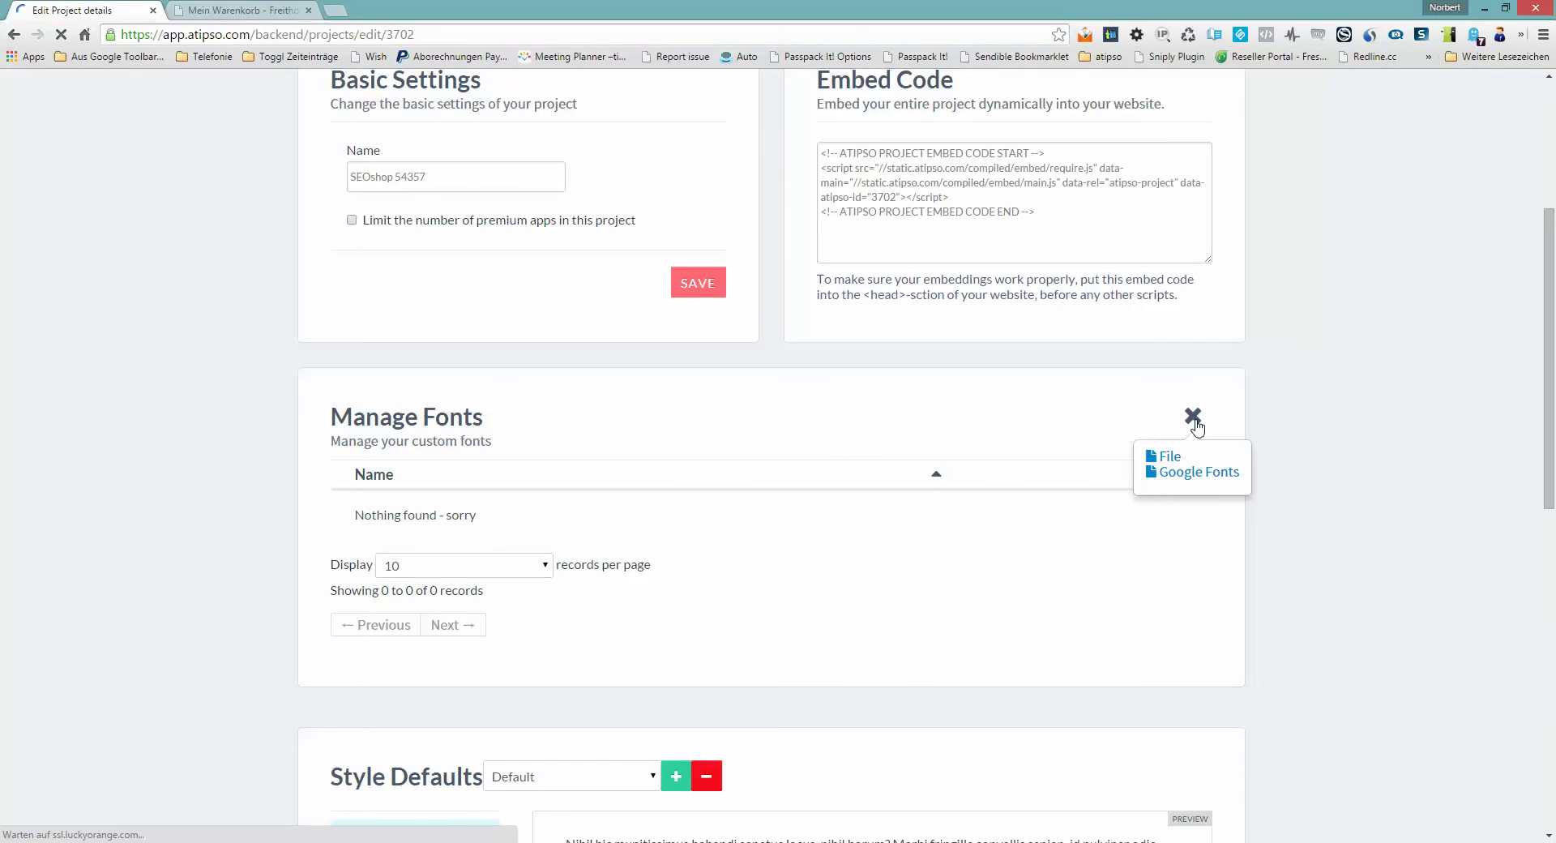
pyautogui.click(1192, 416)
# Step: Examine the Style Defaults for the Heading 1, Overall, Input and Radio elements
pyautogui.scroll(-8, 1239, 618)
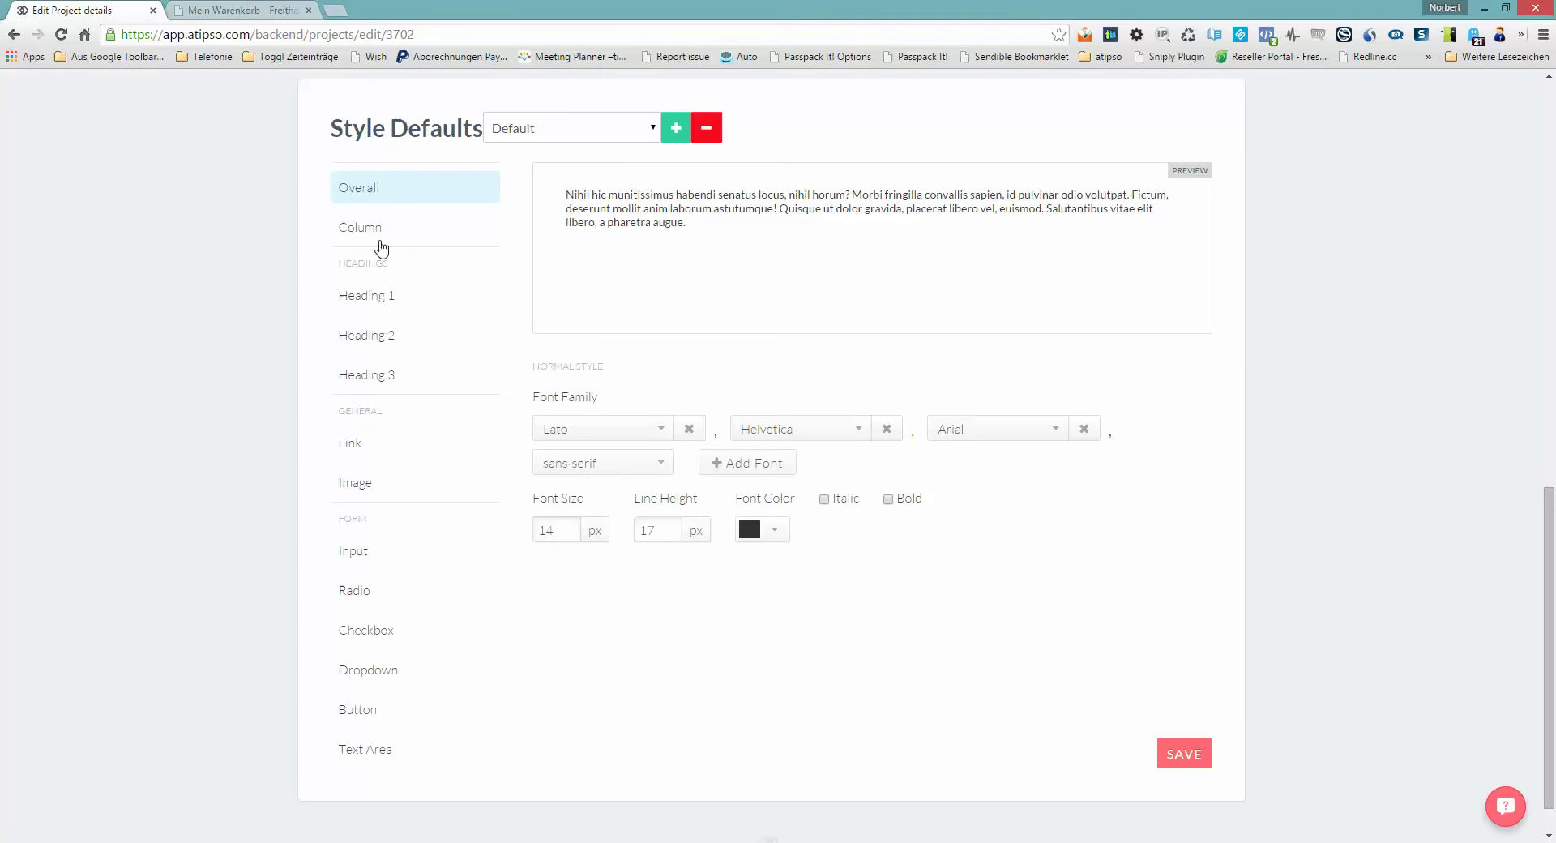
pyautogui.click(381, 313)
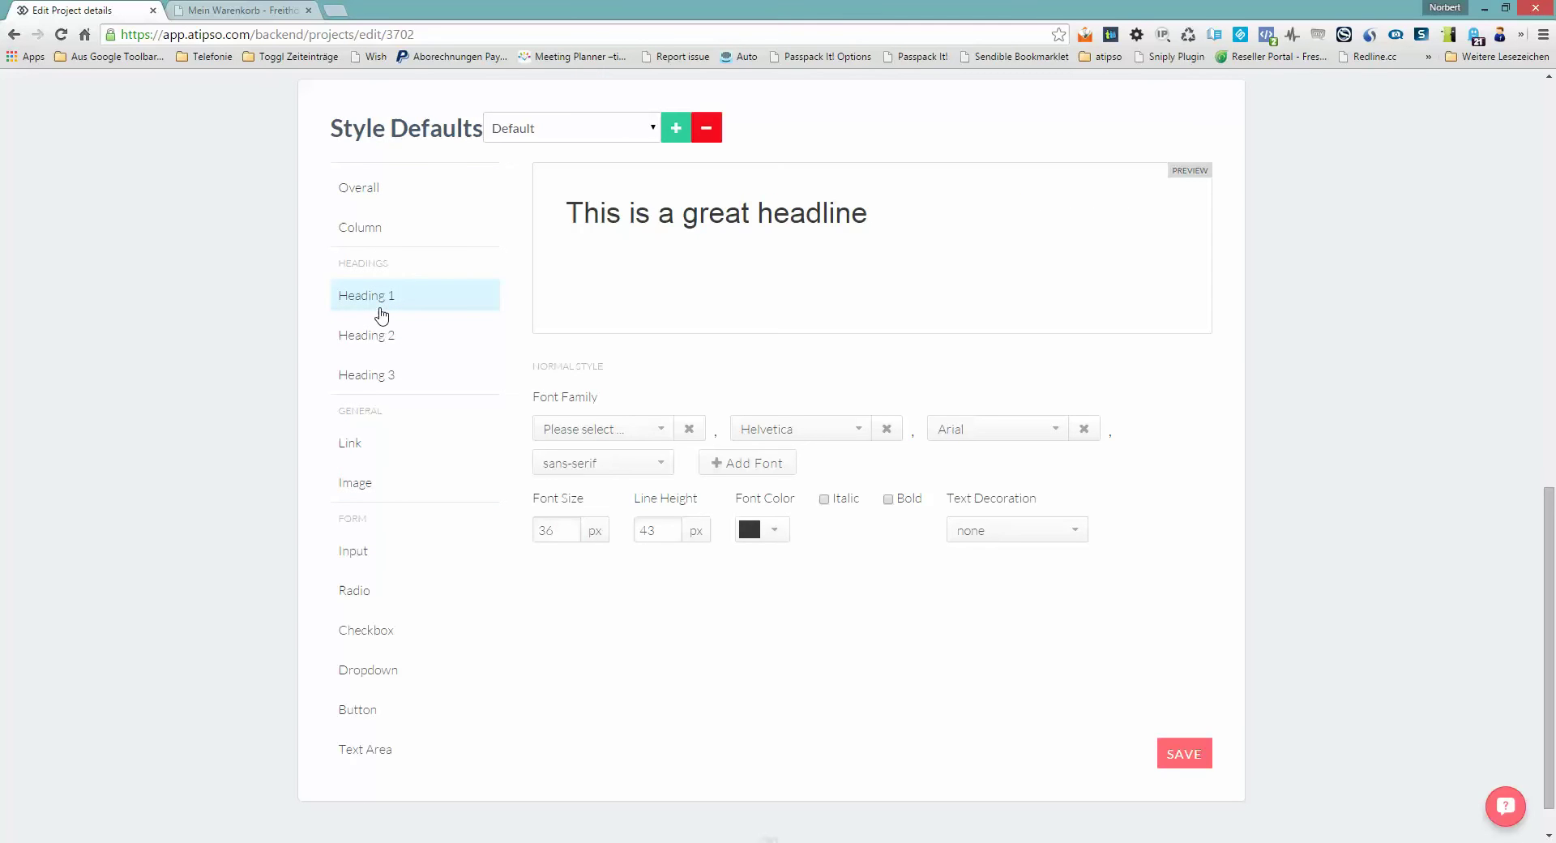
pyautogui.click(382, 193)
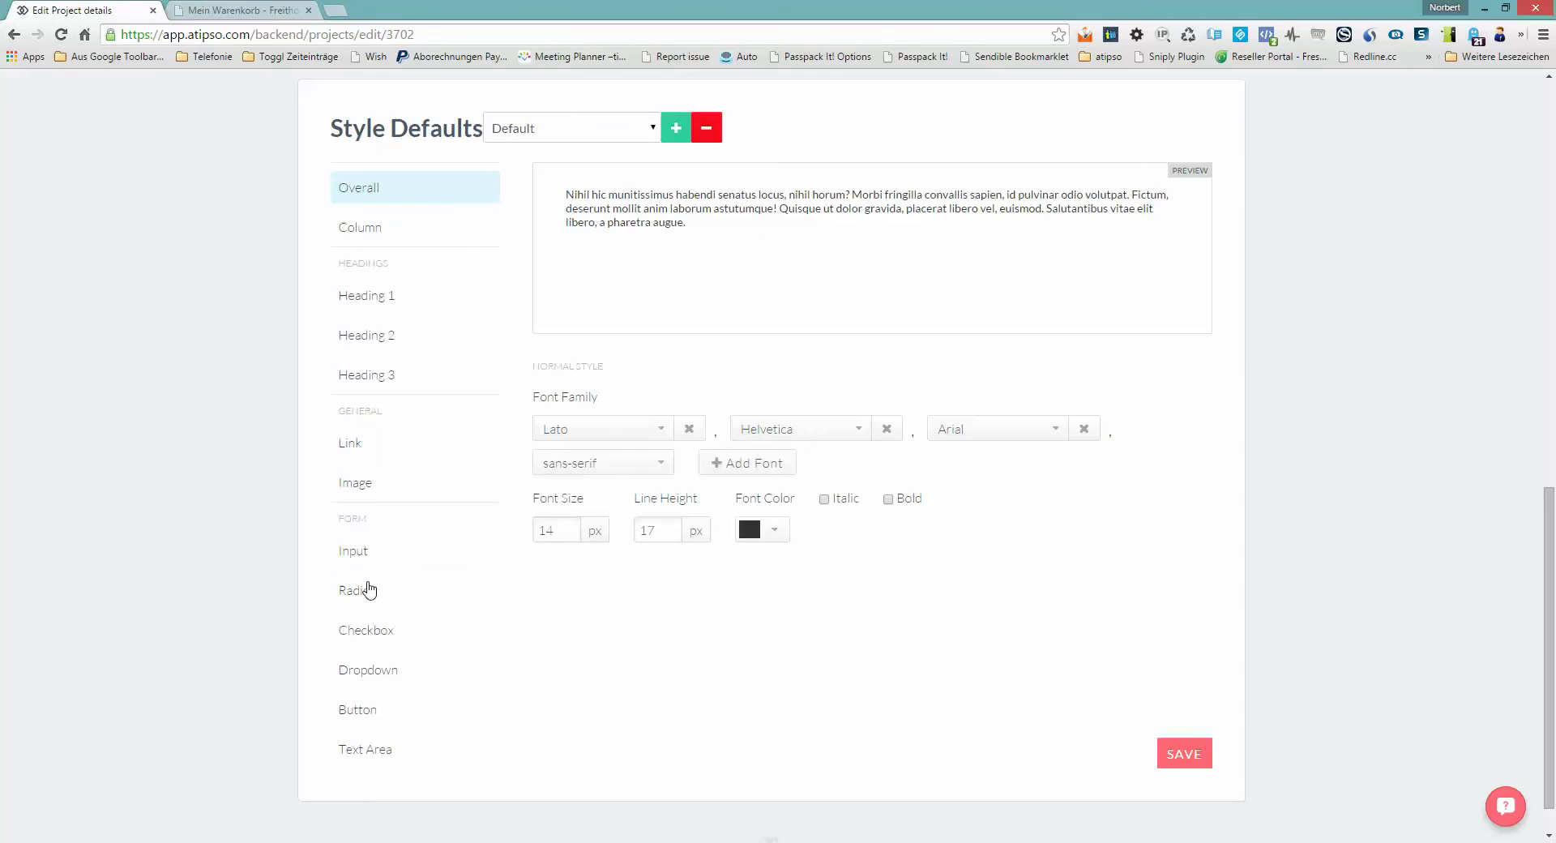
pyautogui.click(354, 550)
pyautogui.click(354, 590)
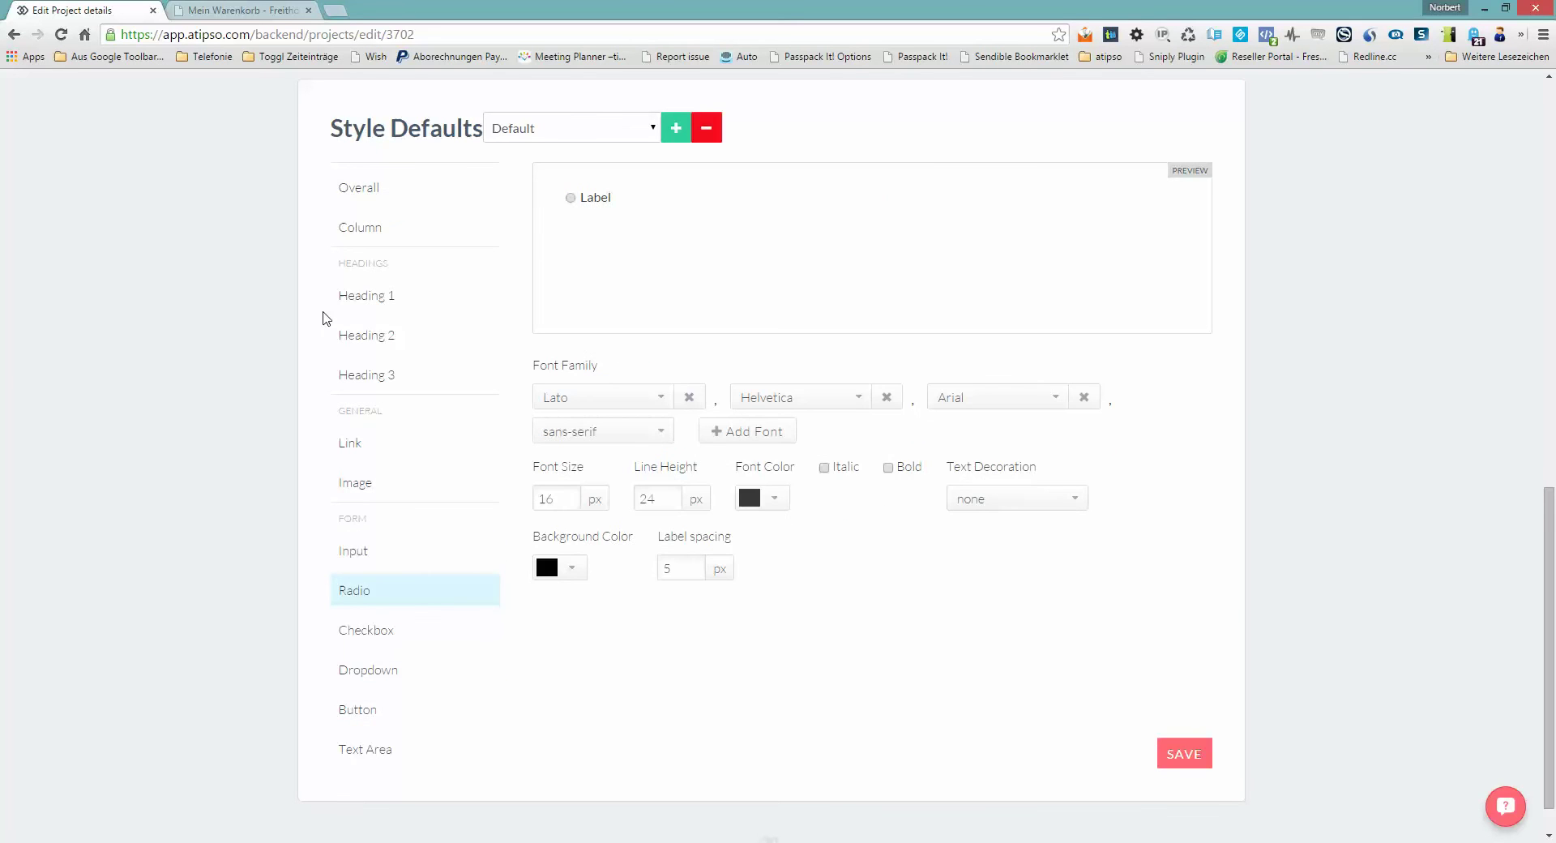
pyautogui.scroll(4, 693, 547)
pyautogui.scroll(-3, 693, 547)
pyautogui.scroll(4, 684, 556)
pyautogui.scroll(-4, 684, 555)
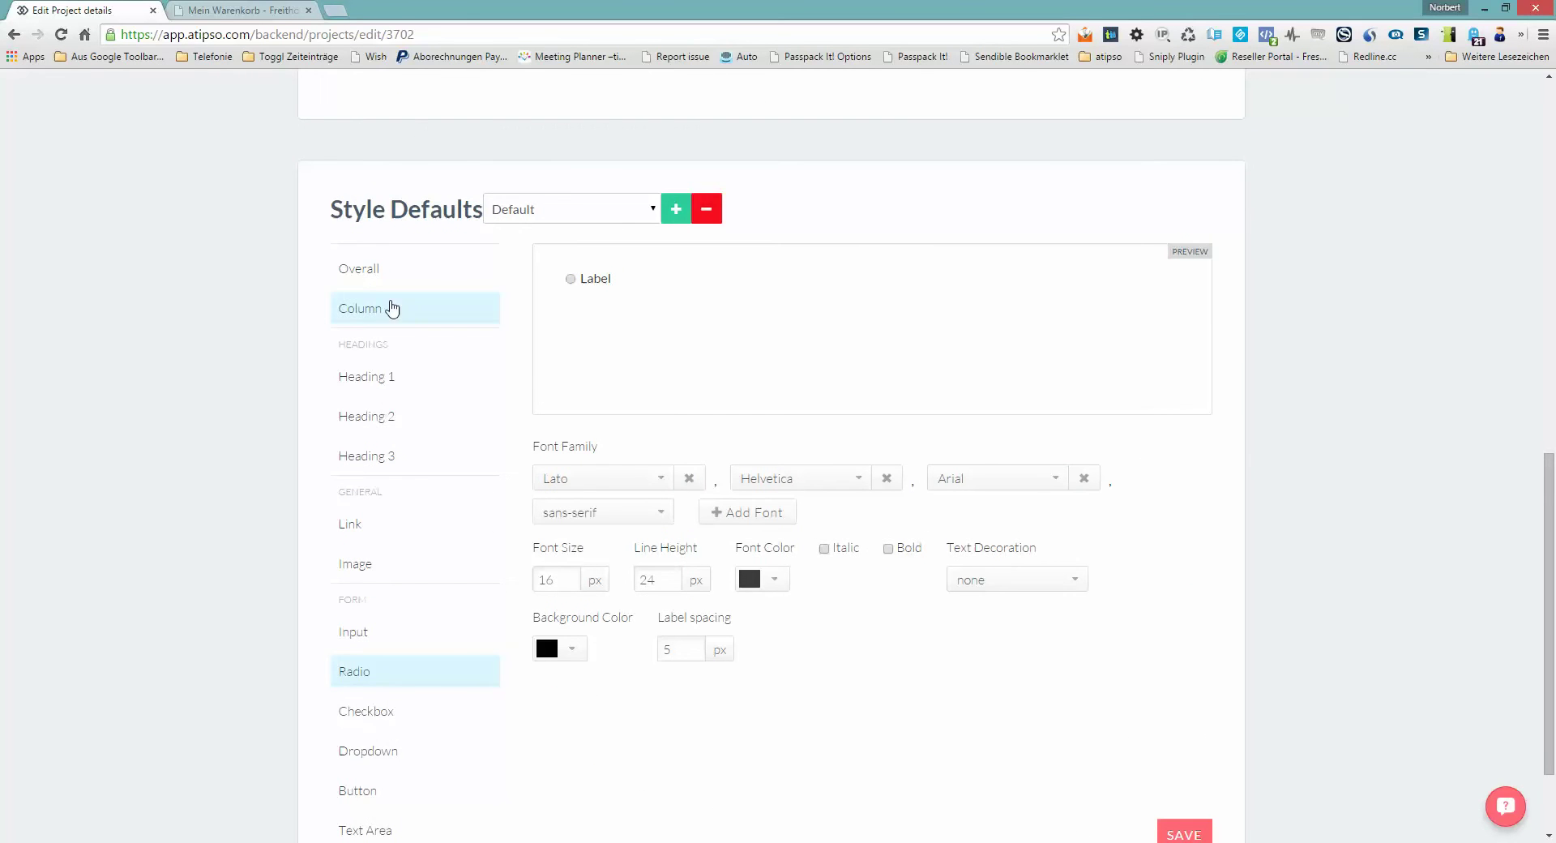
# Step: Return to the SEOshop 54357 project and start a new landing page titled "Coupons Exit Popup Cart"
pyautogui.scroll(10, 453, 252)
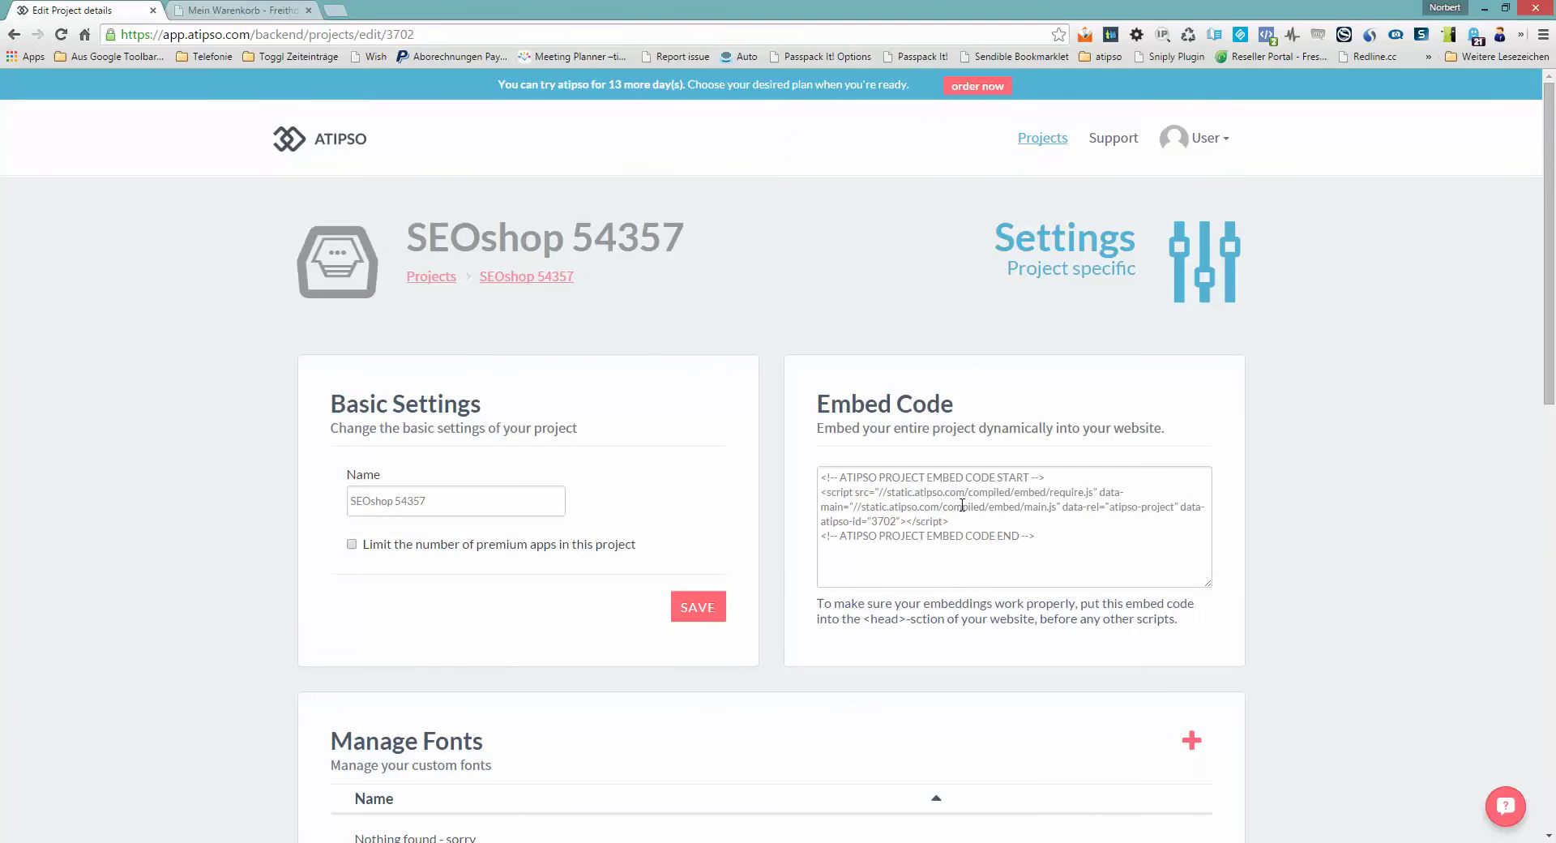
pyautogui.click(541, 277)
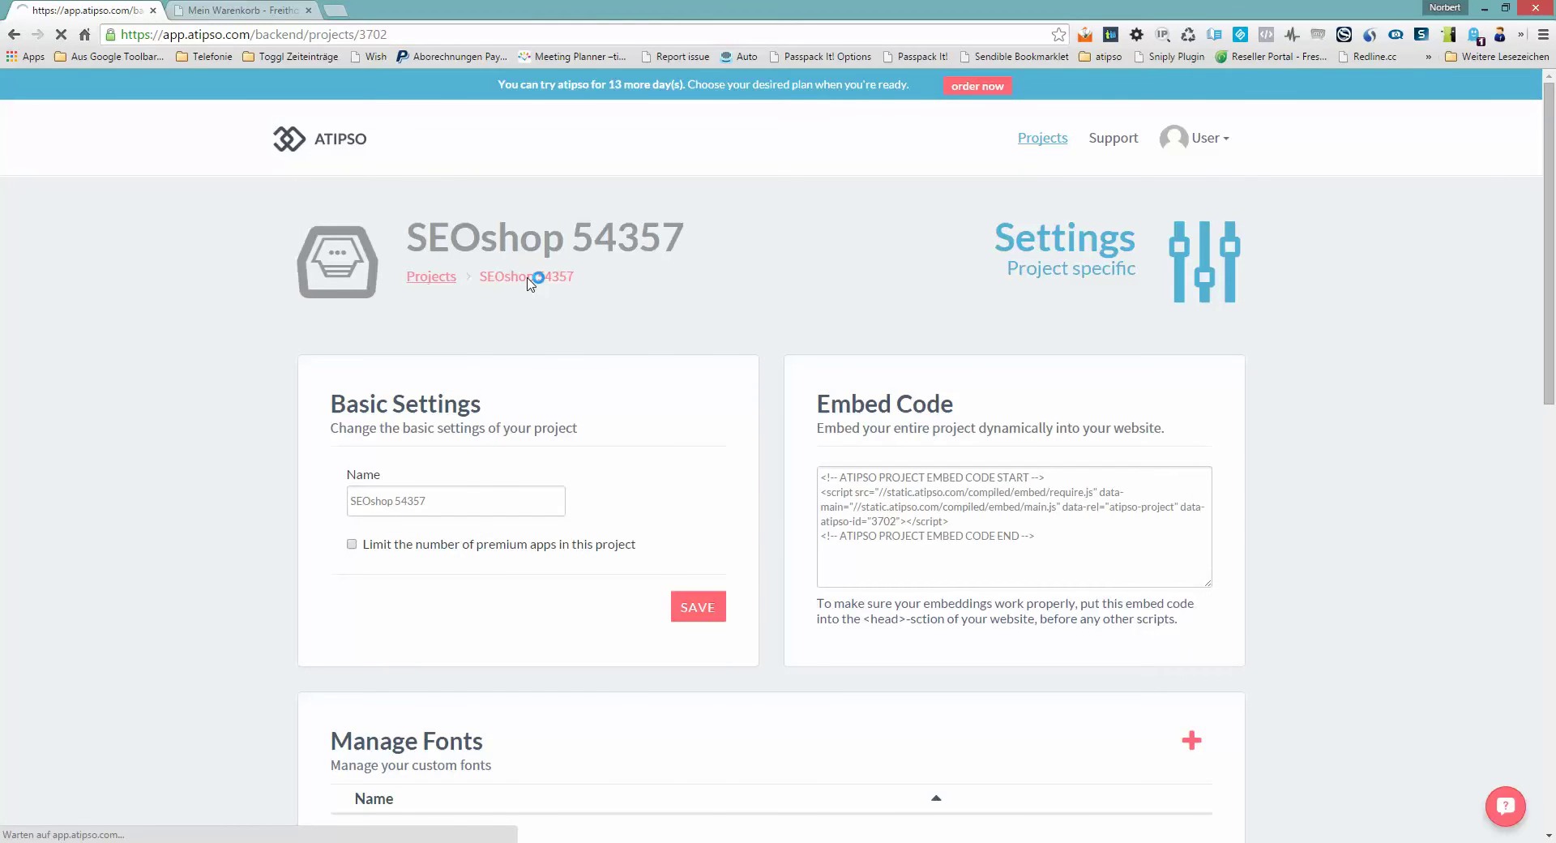
pyautogui.scroll(-1, 712, 312)
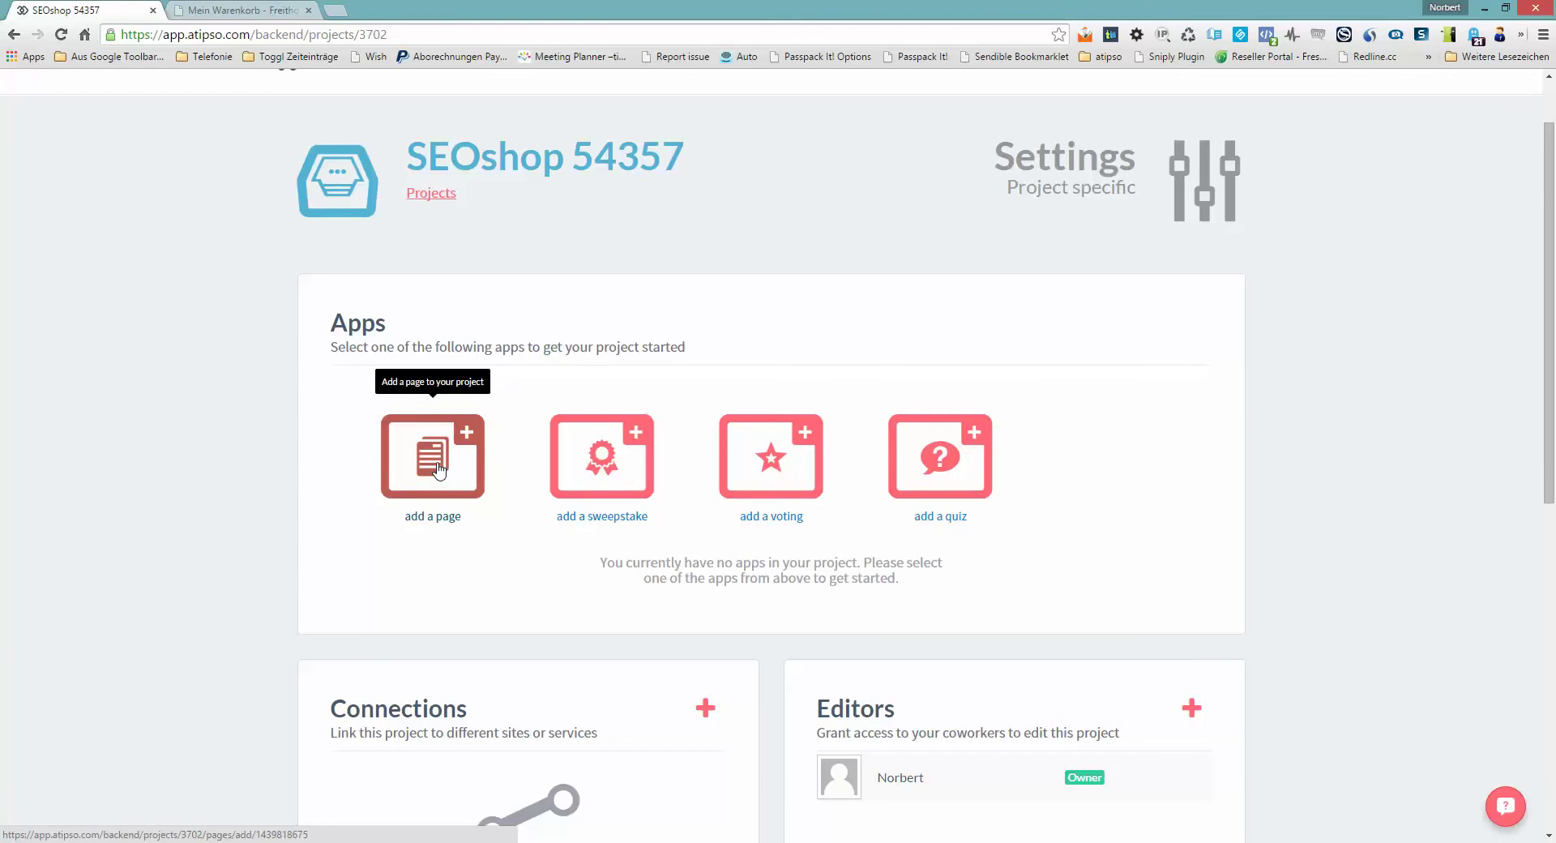
pyautogui.click(437, 470)
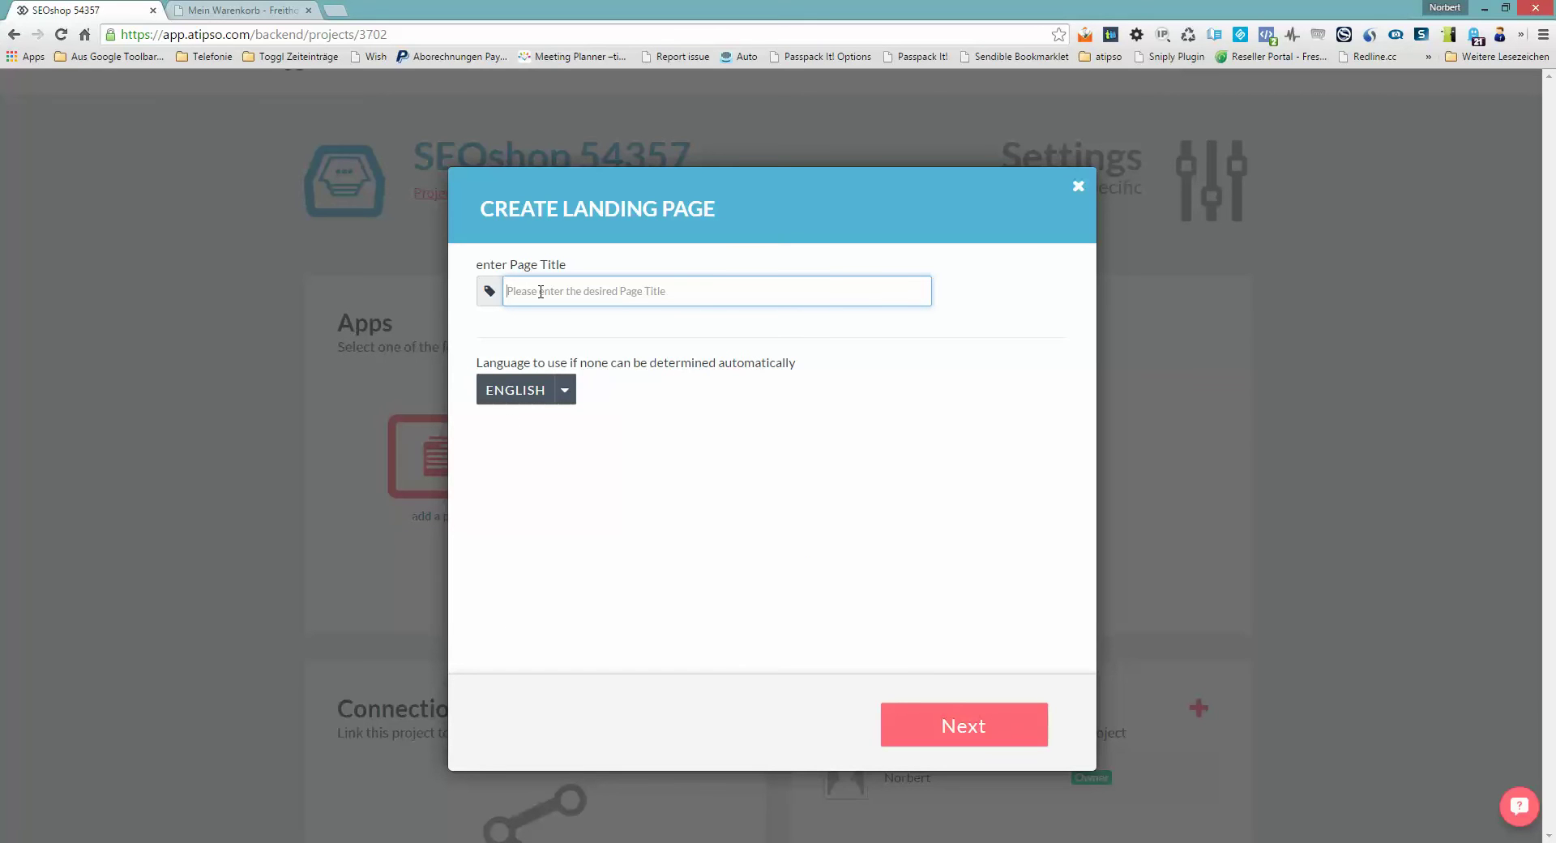
pyautogui.write('Coupons Exit Popup Cart')
pyautogui.click(963, 737)
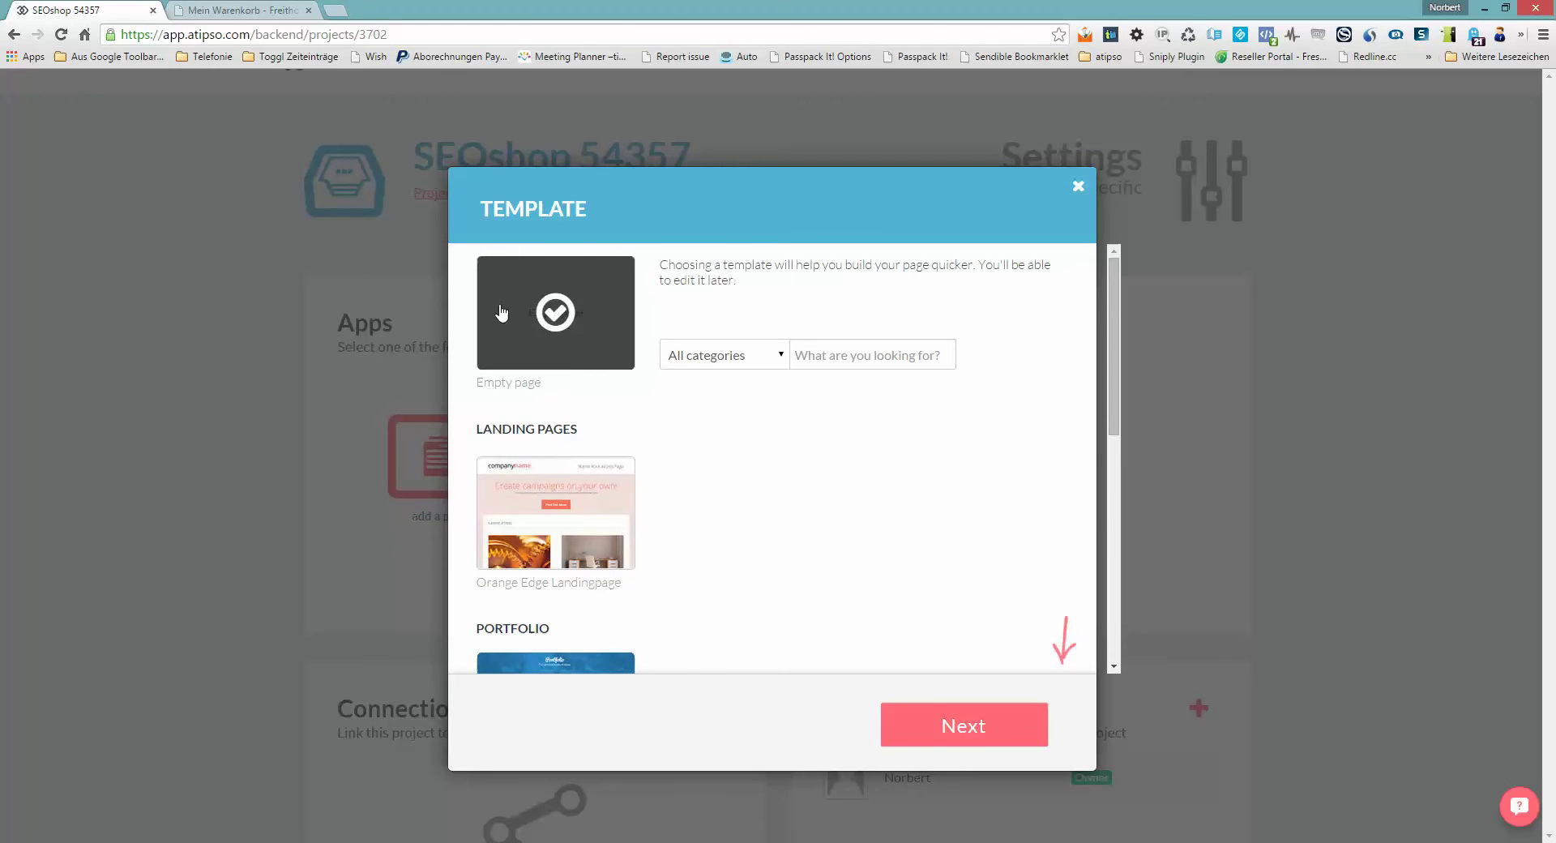
# Step: Filter the templates by the Exit Intent category and create the page from the Coupon template
pyautogui.click(733, 356)
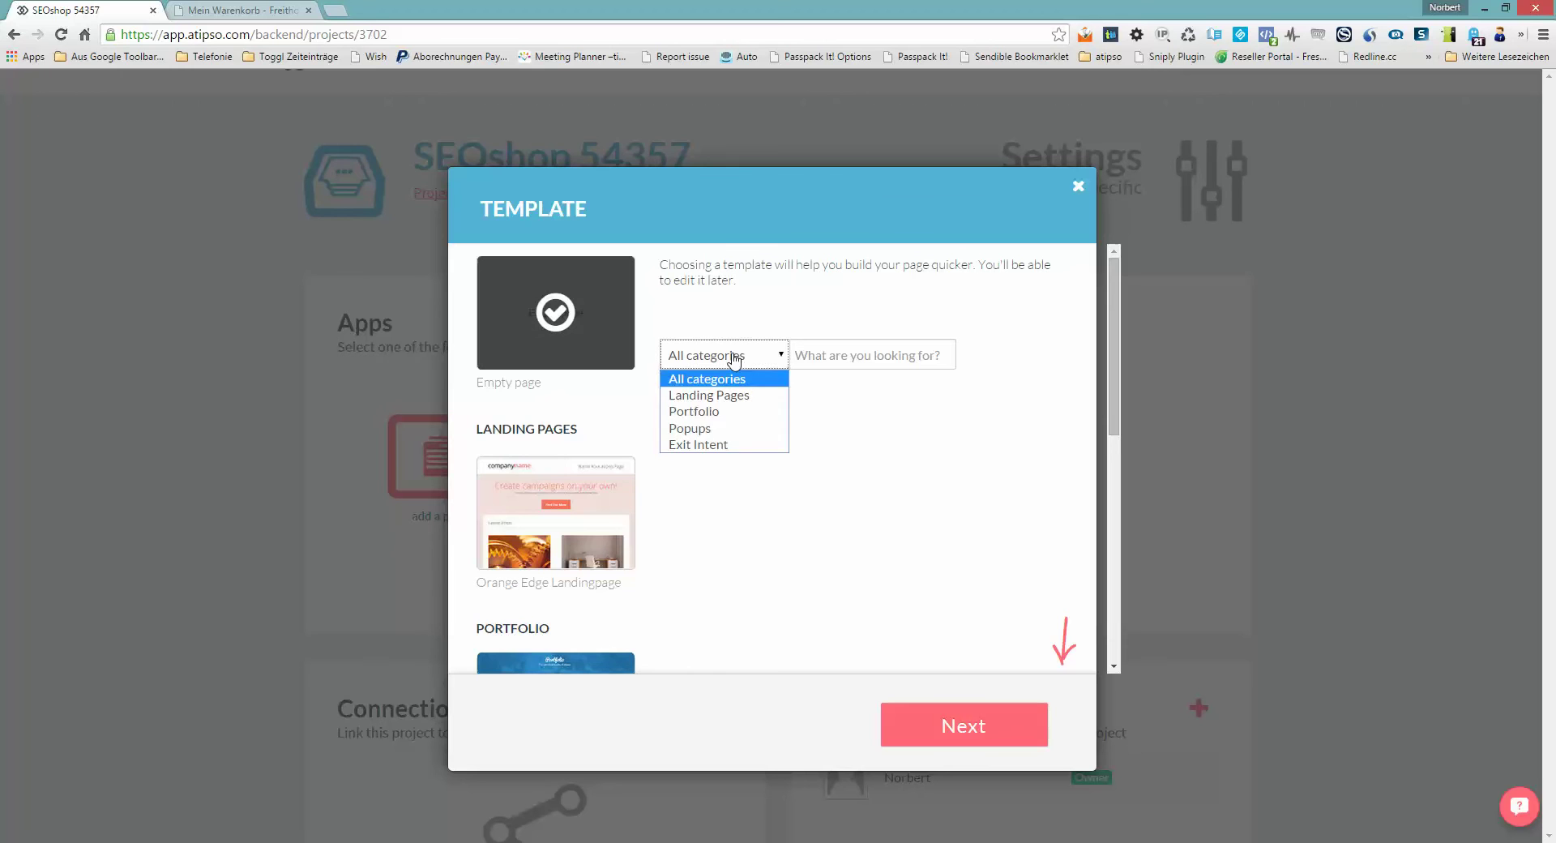
pyautogui.click(724, 446)
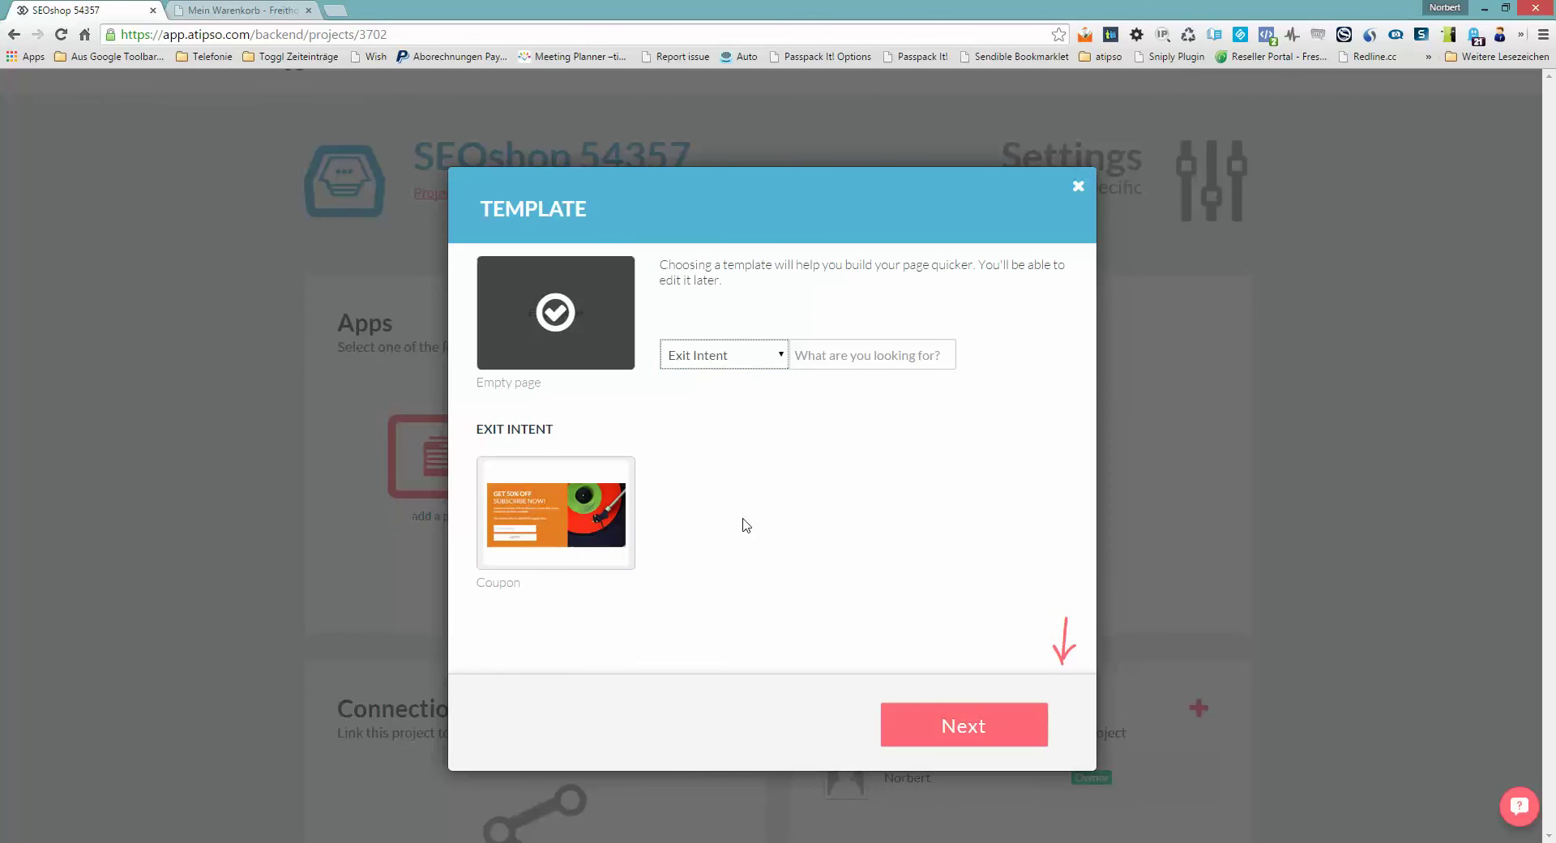
pyautogui.click(539, 535)
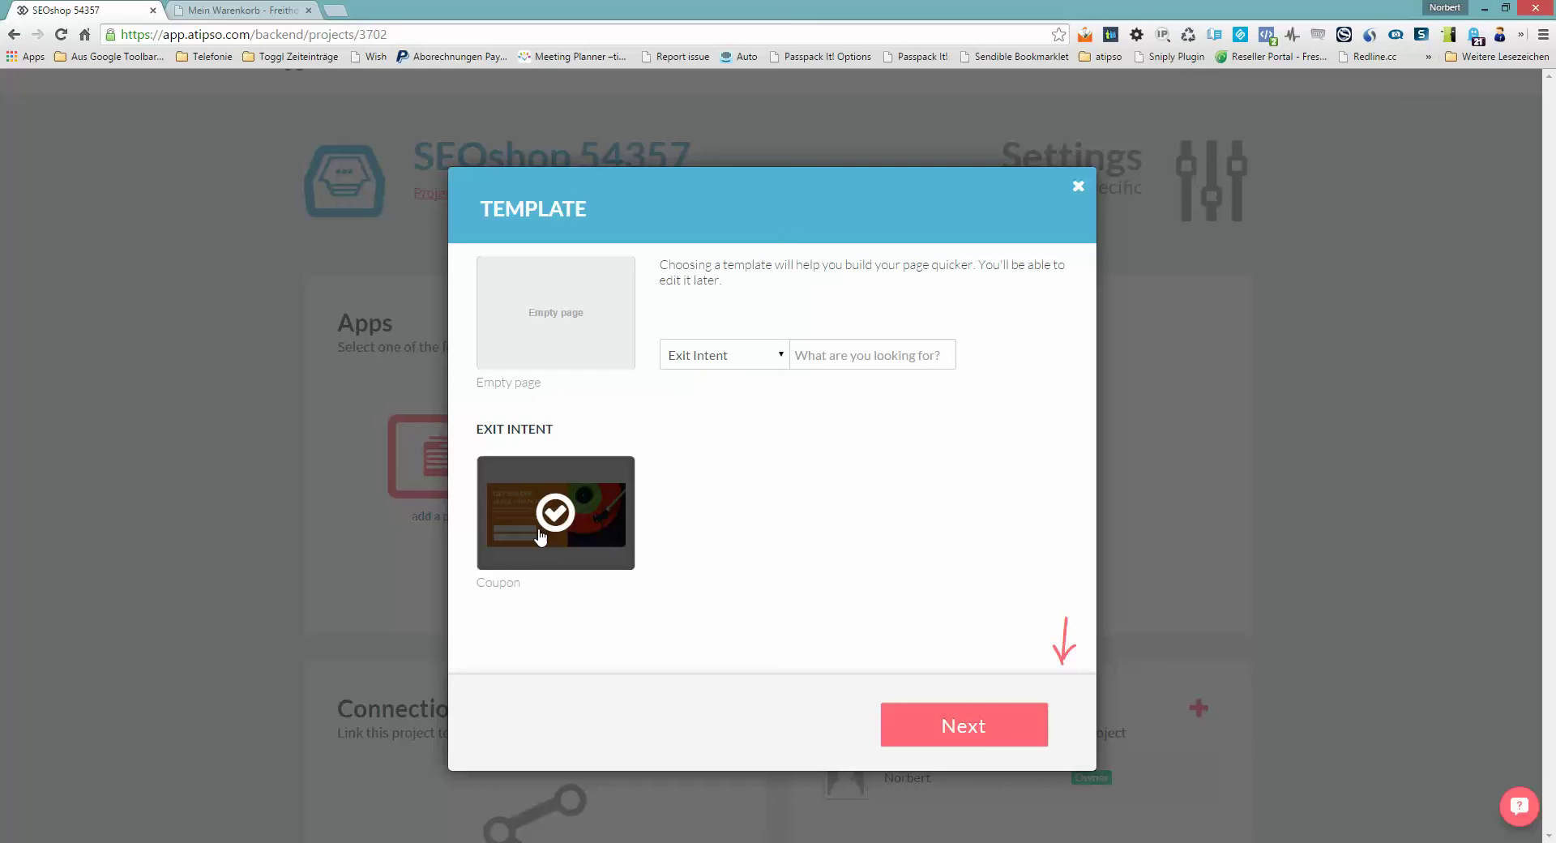
pyautogui.click(980, 732)
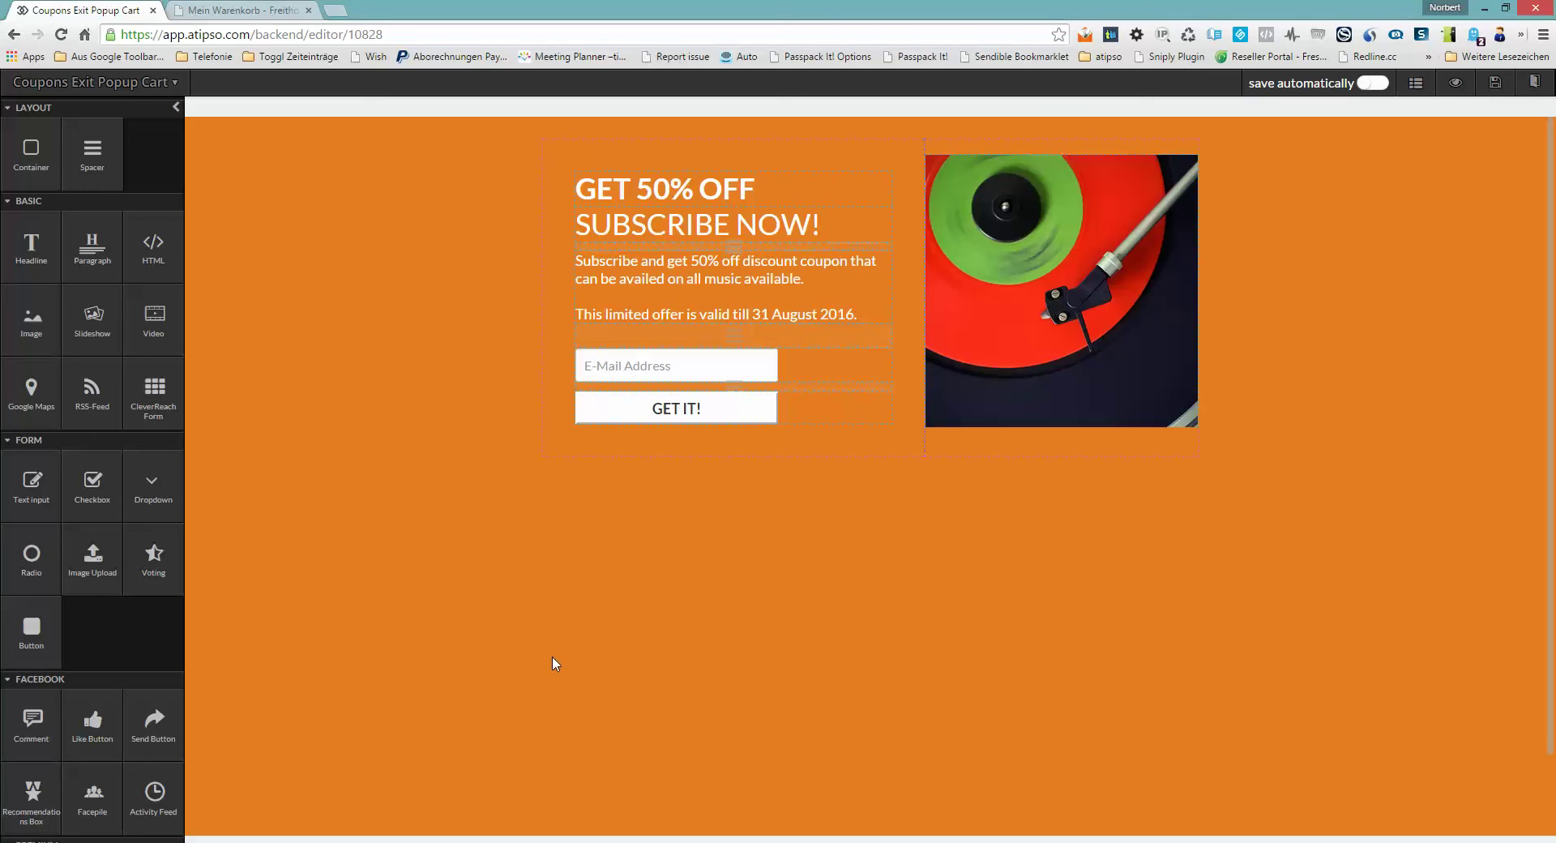
# Step: Try right and center alignment on the "GET 50% OFF" headline and restore its left alignment
pyautogui.moveTo(410, 403)
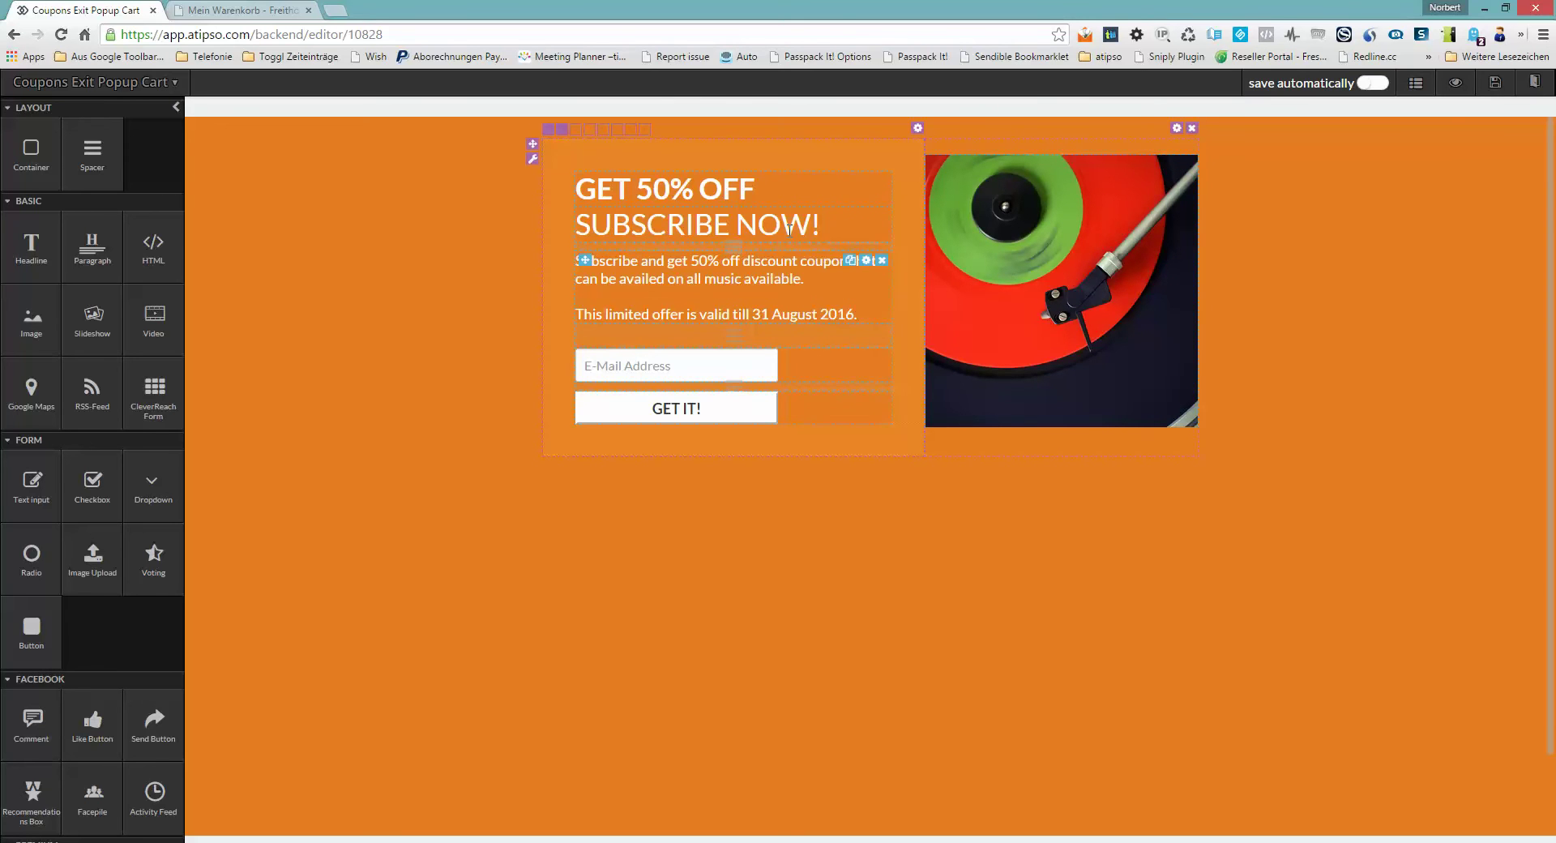
pyautogui.click(698, 188)
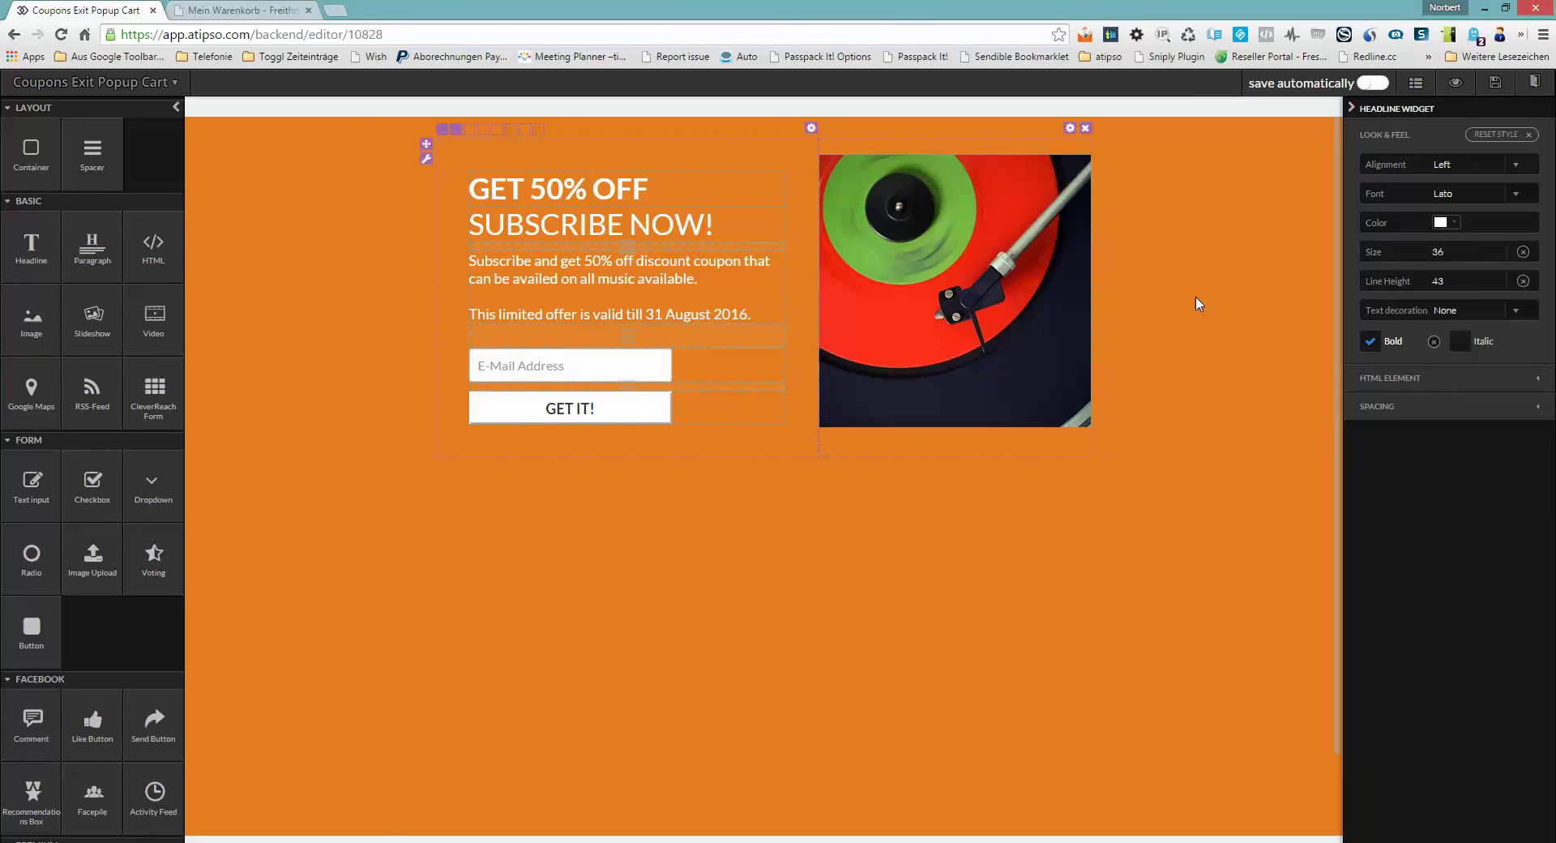
pyautogui.click(1444, 166)
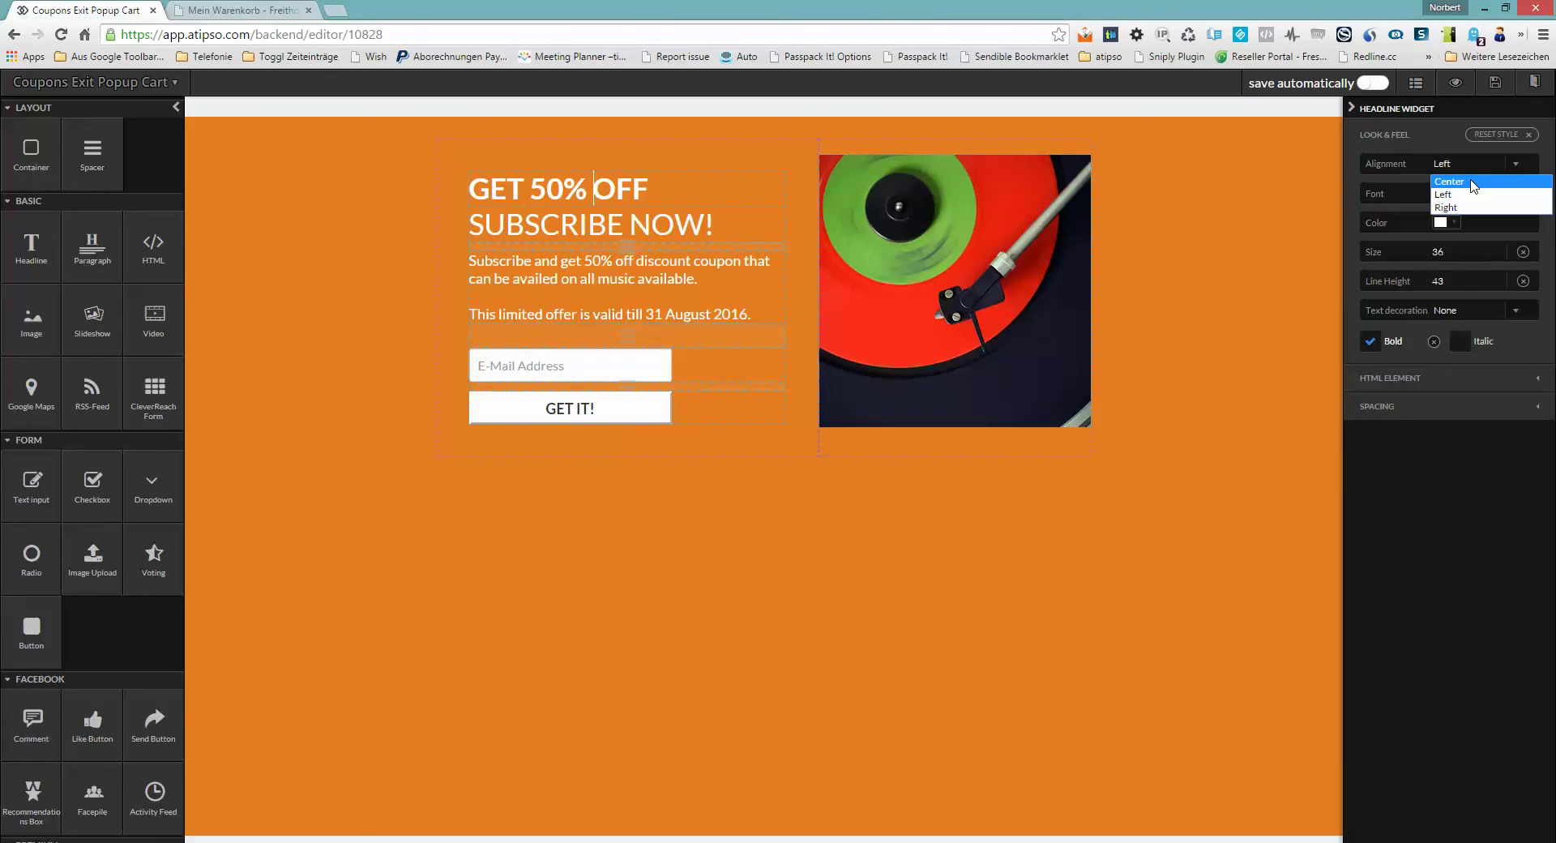
pyautogui.click(1454, 206)
pyautogui.click(1458, 166)
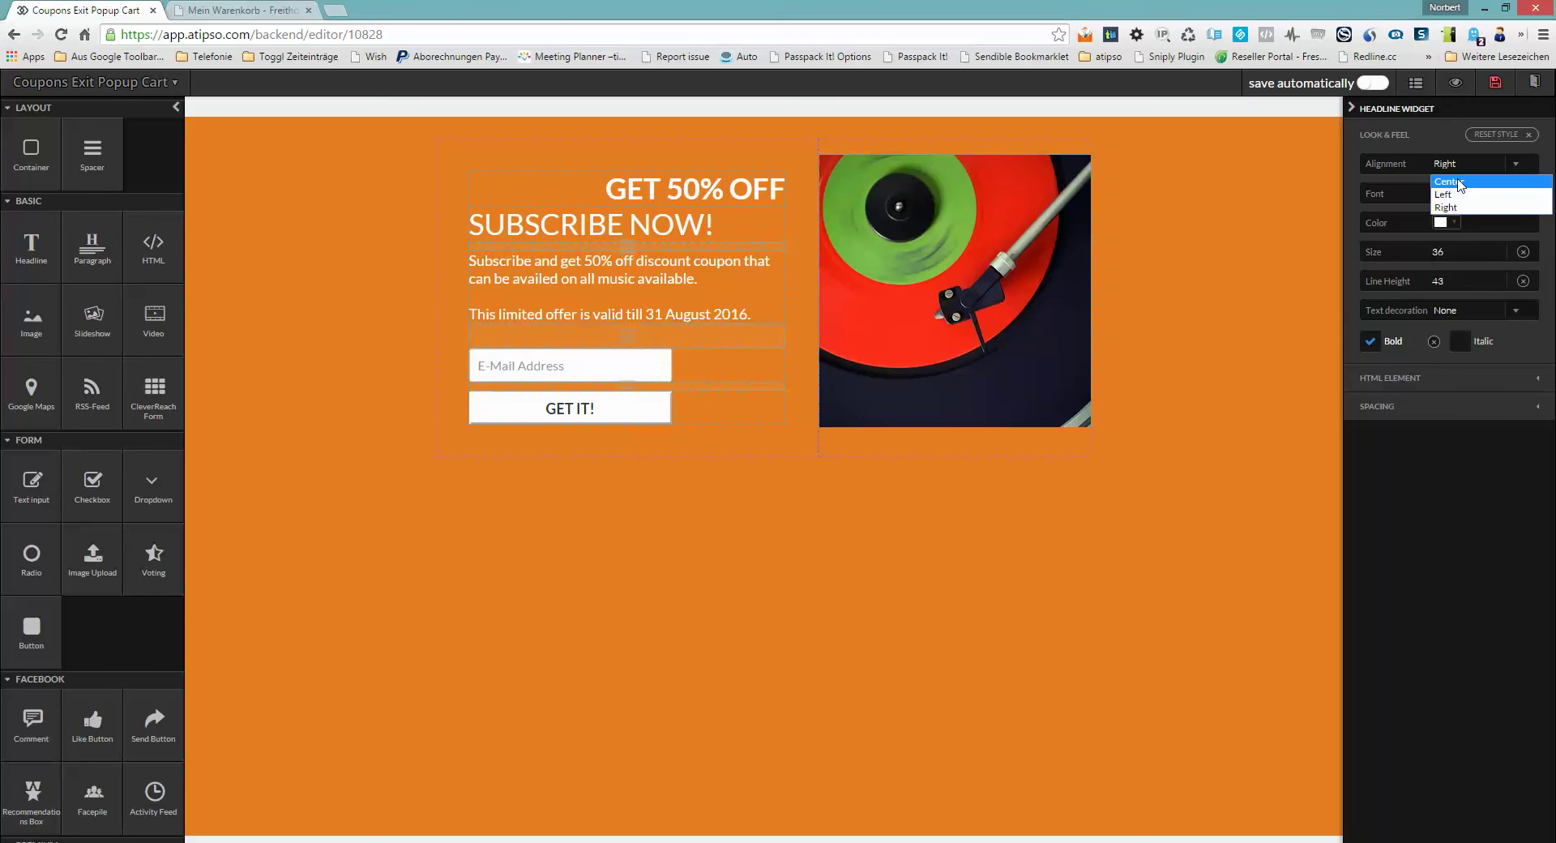
pyautogui.click(1458, 181)
pyautogui.click(1460, 165)
pyautogui.click(1447, 194)
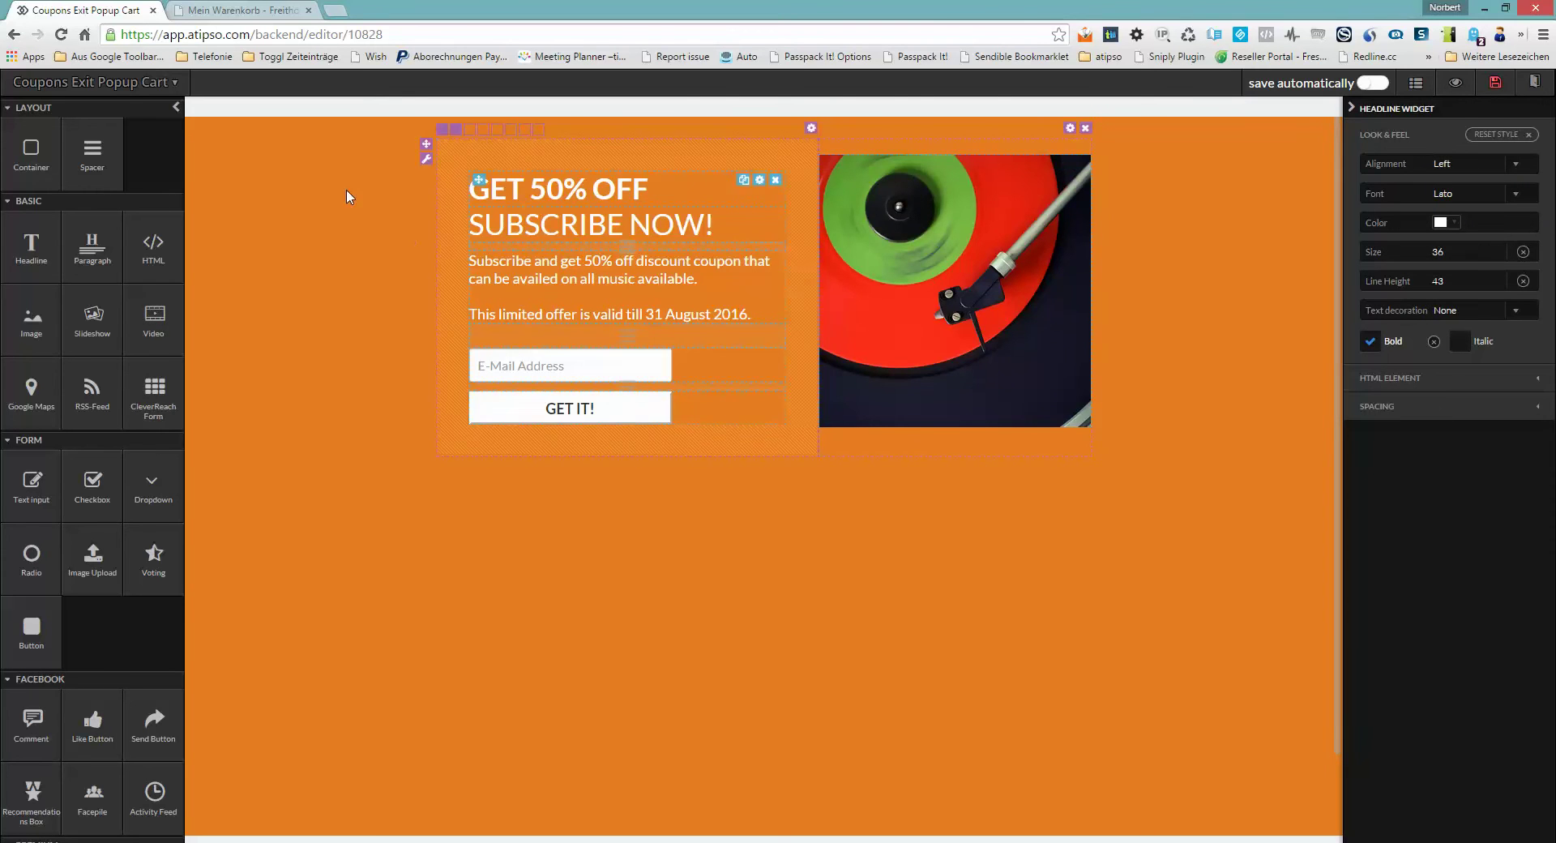
# Step: Add a two-column container above the coupon block with a headline in the first column and a paragraph in the second
pyautogui.moveTo(20, 161); pyautogui.dragTo(620, 144)
pyautogui.moveTo(32, 242); pyautogui.dragTo(530, 166)
pyautogui.moveTo(91, 243); pyautogui.dragTo(571, 196)
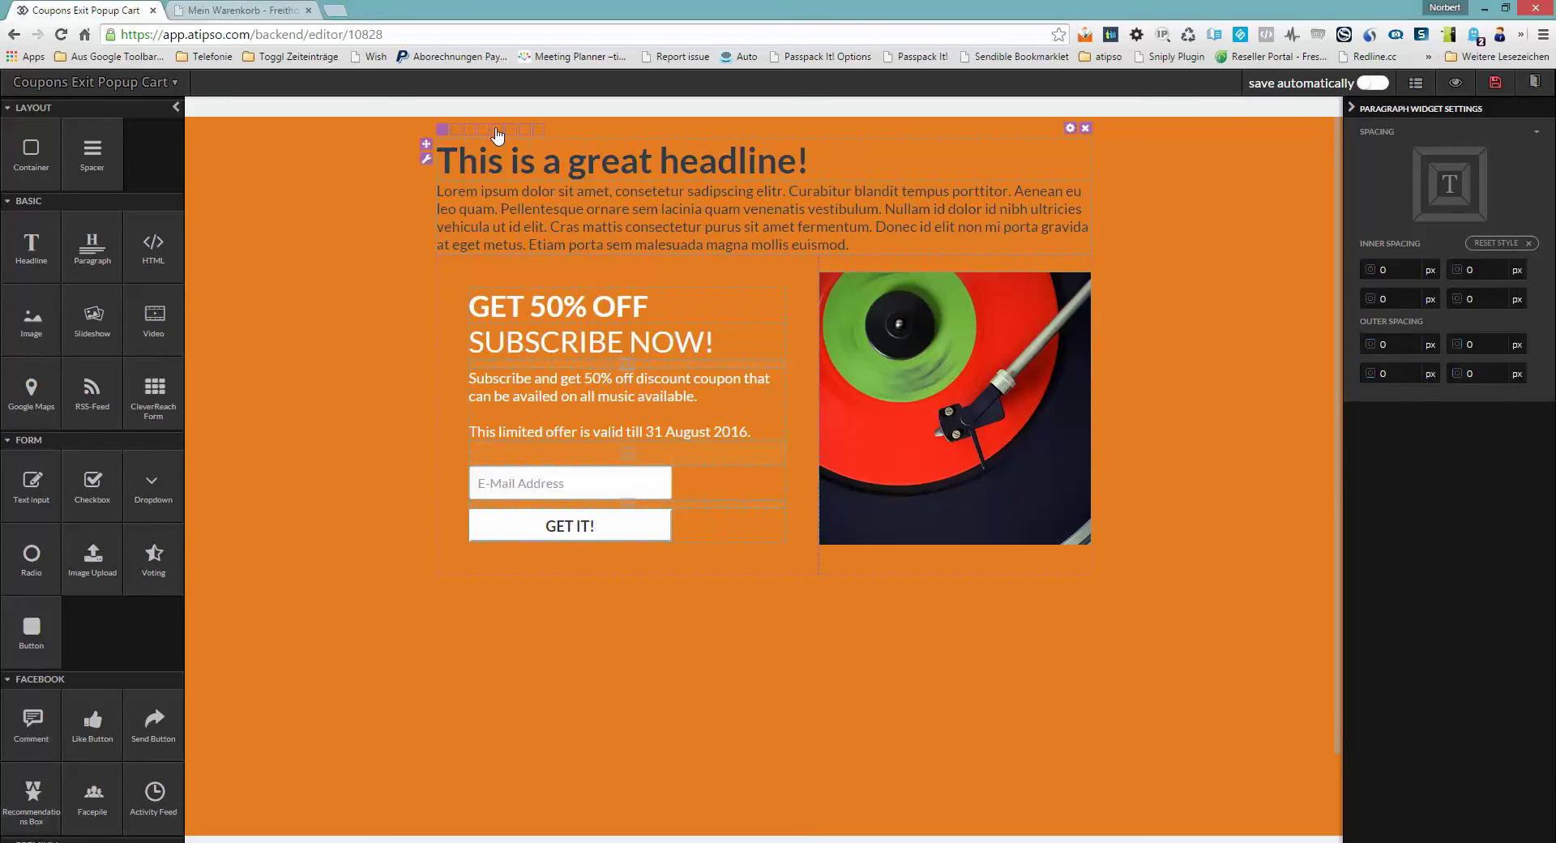
pyautogui.click(455, 131)
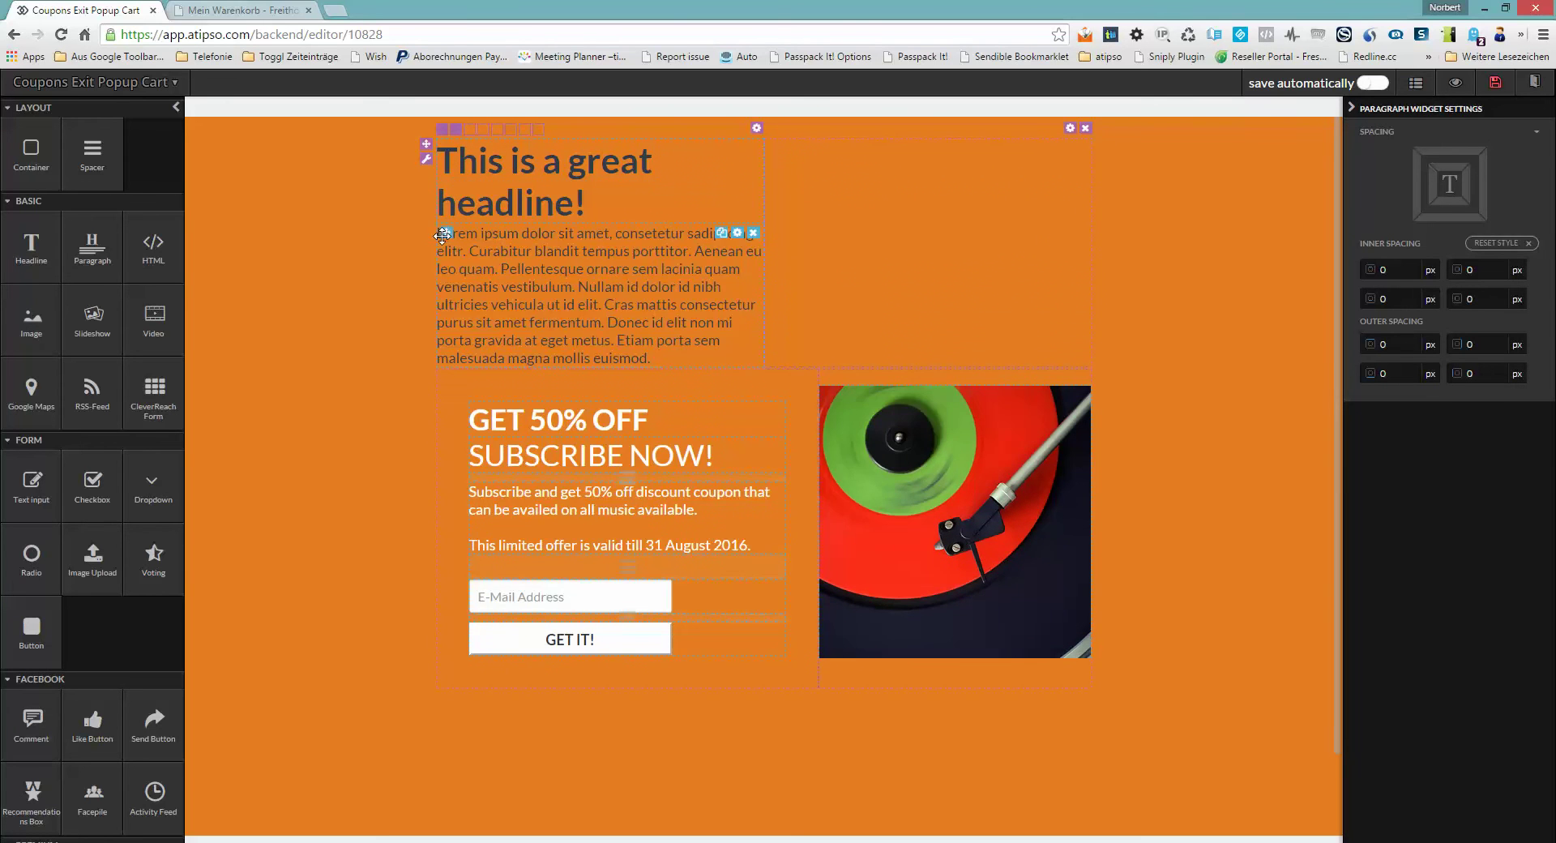
pyautogui.moveTo(442, 236); pyautogui.dragTo(802, 157)
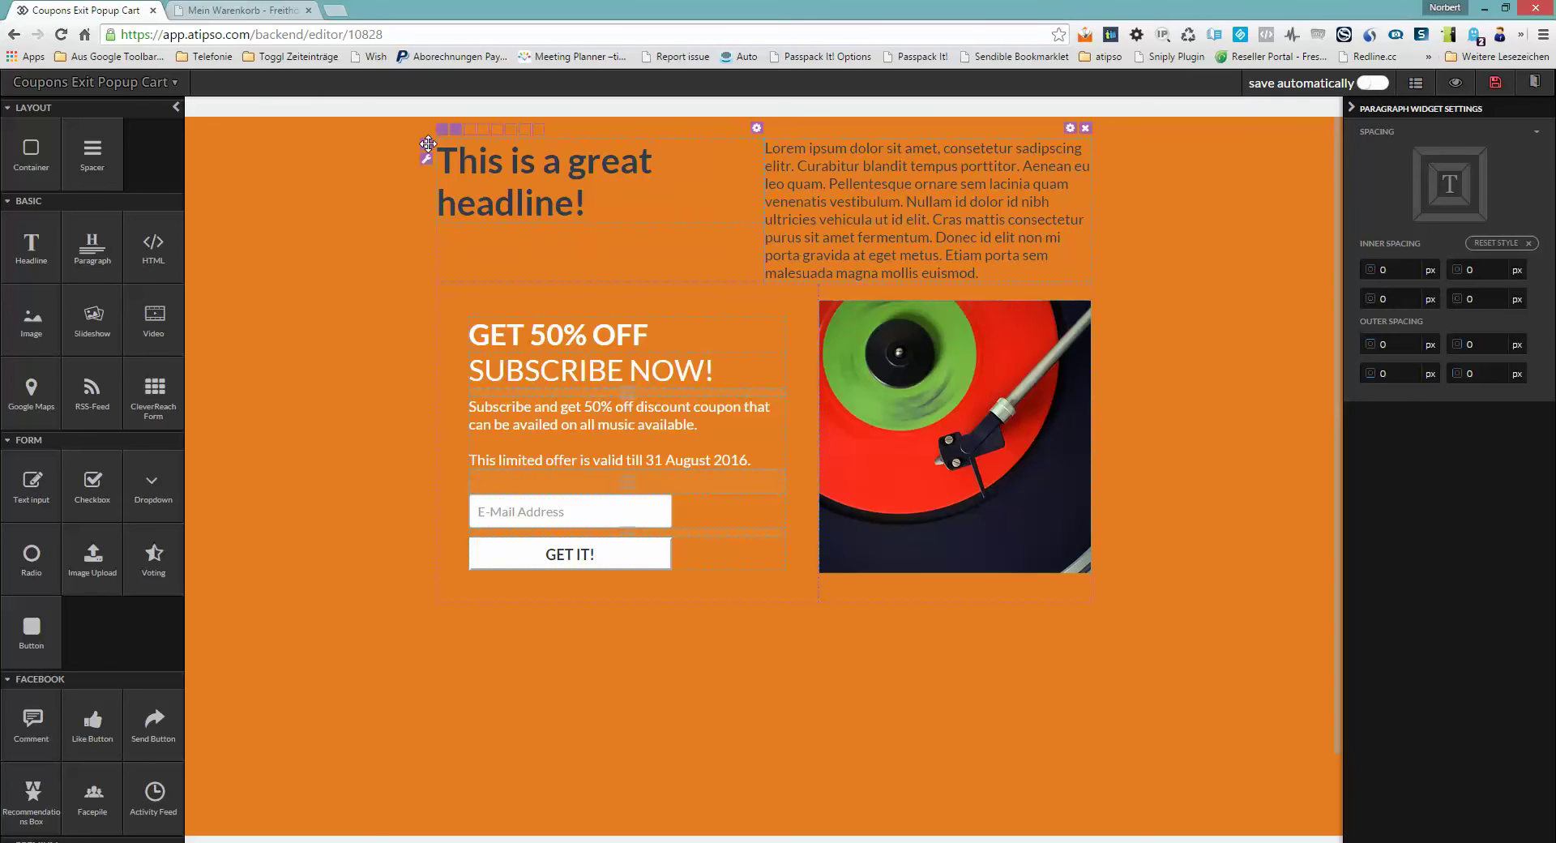
# Step: Move the new two-column container below the coupon block and delete it
pyautogui.moveTo(426, 143); pyautogui.dragTo(427, 498)
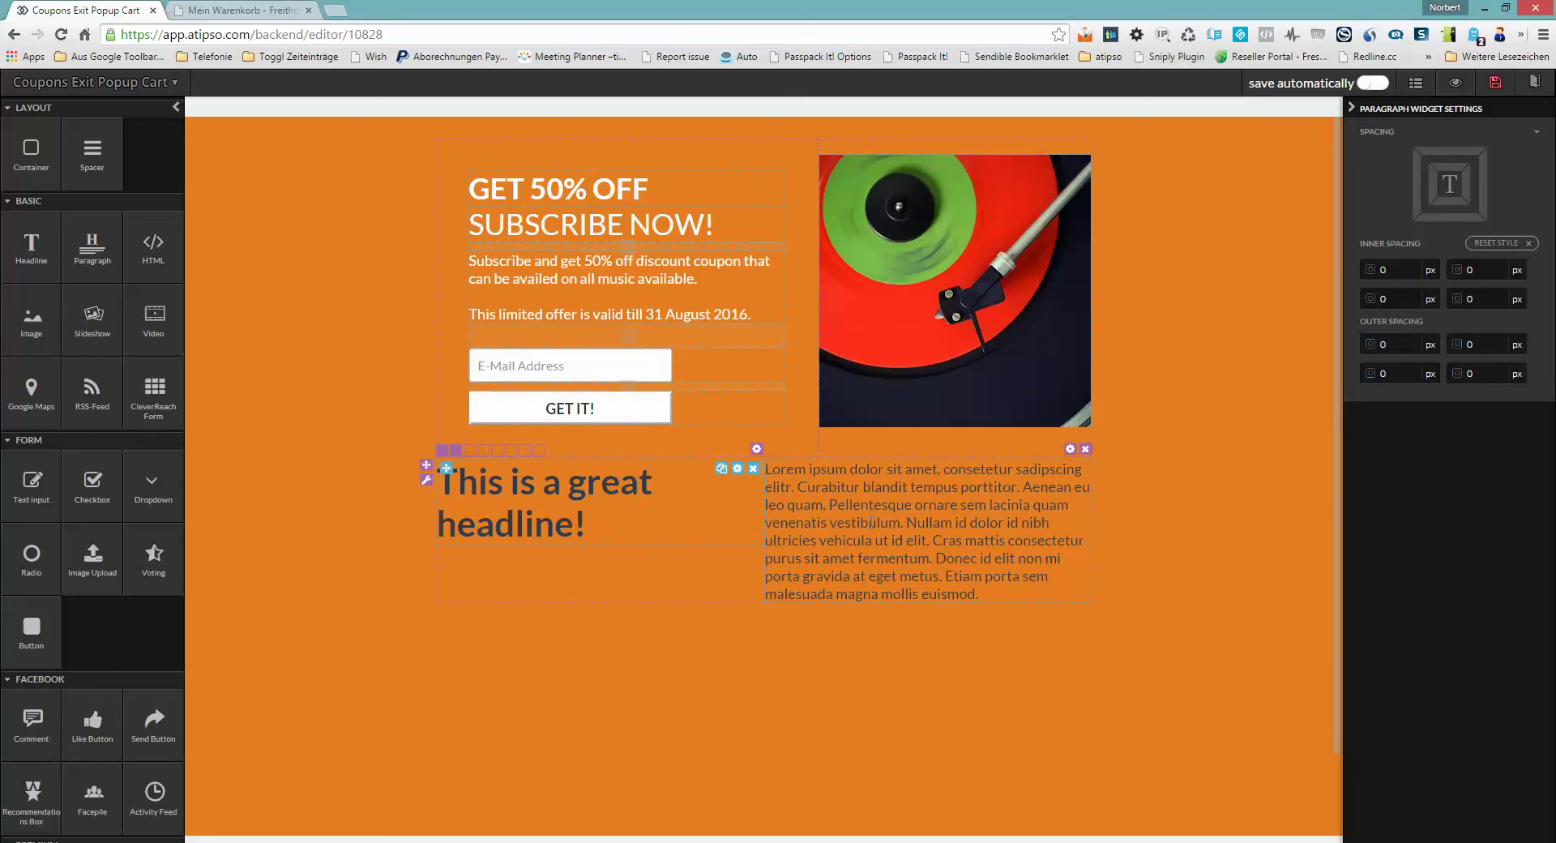
pyautogui.click(1085, 448)
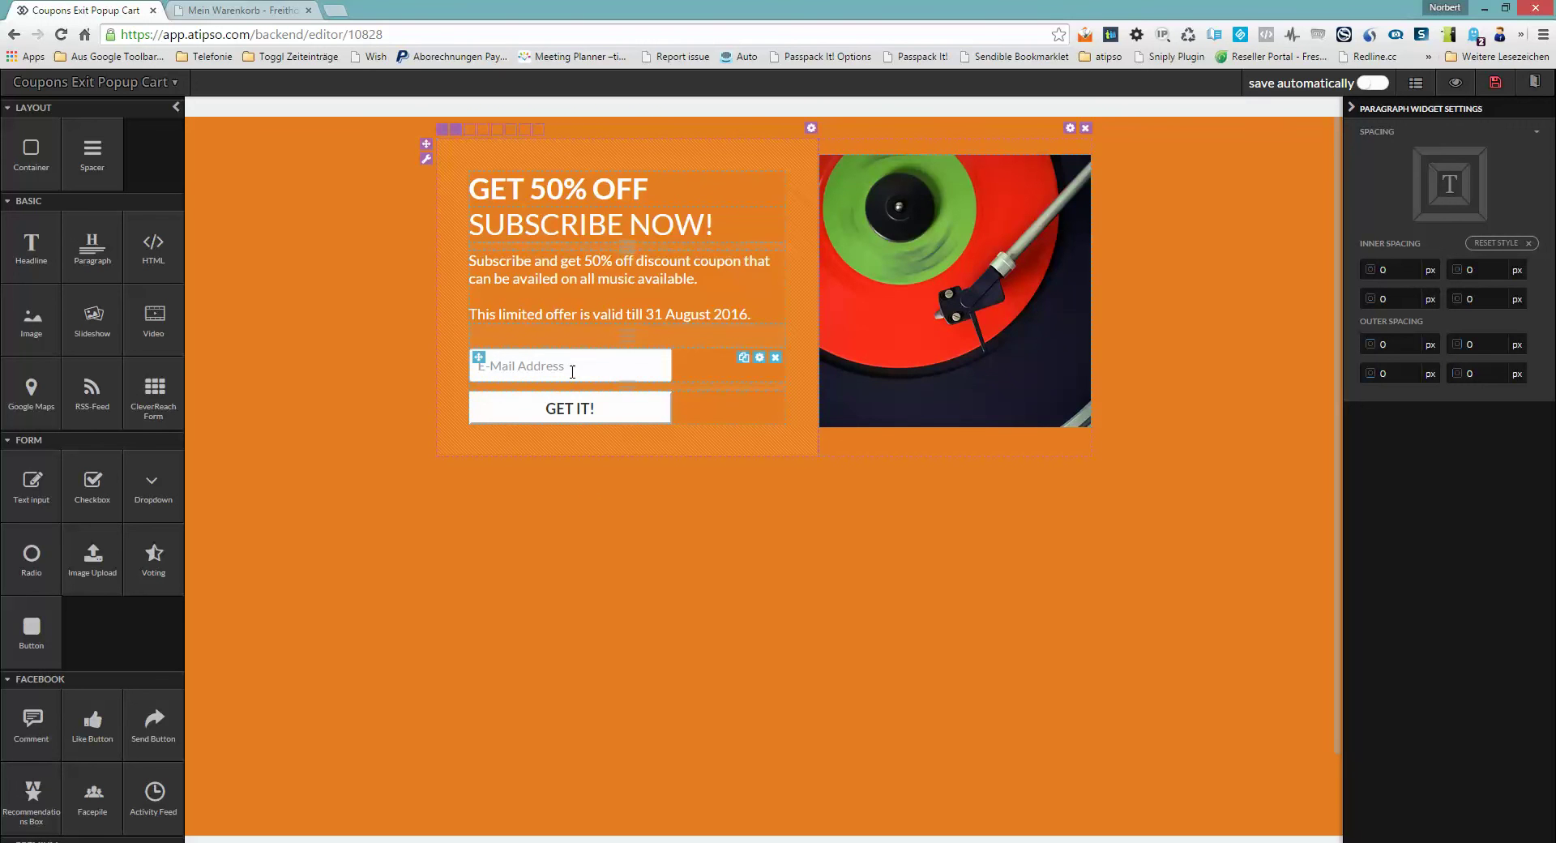
# Step: Delete the e-mail address field, the GET IT! button and the spacer between them from the coupon block
pyautogui.click(775, 361)
pyautogui.click(777, 362)
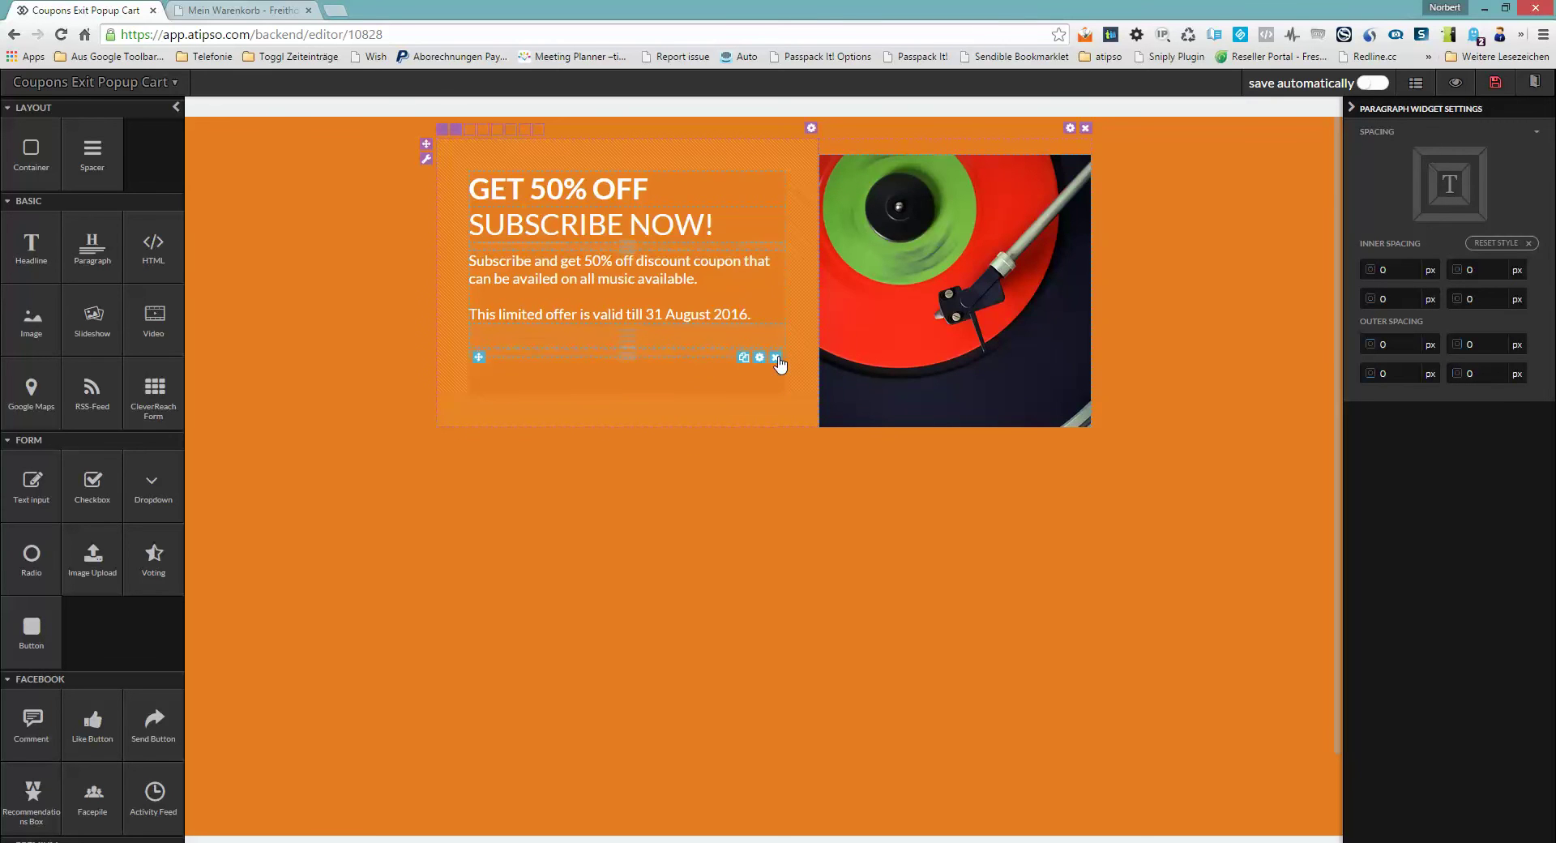
pyautogui.click(776, 356)
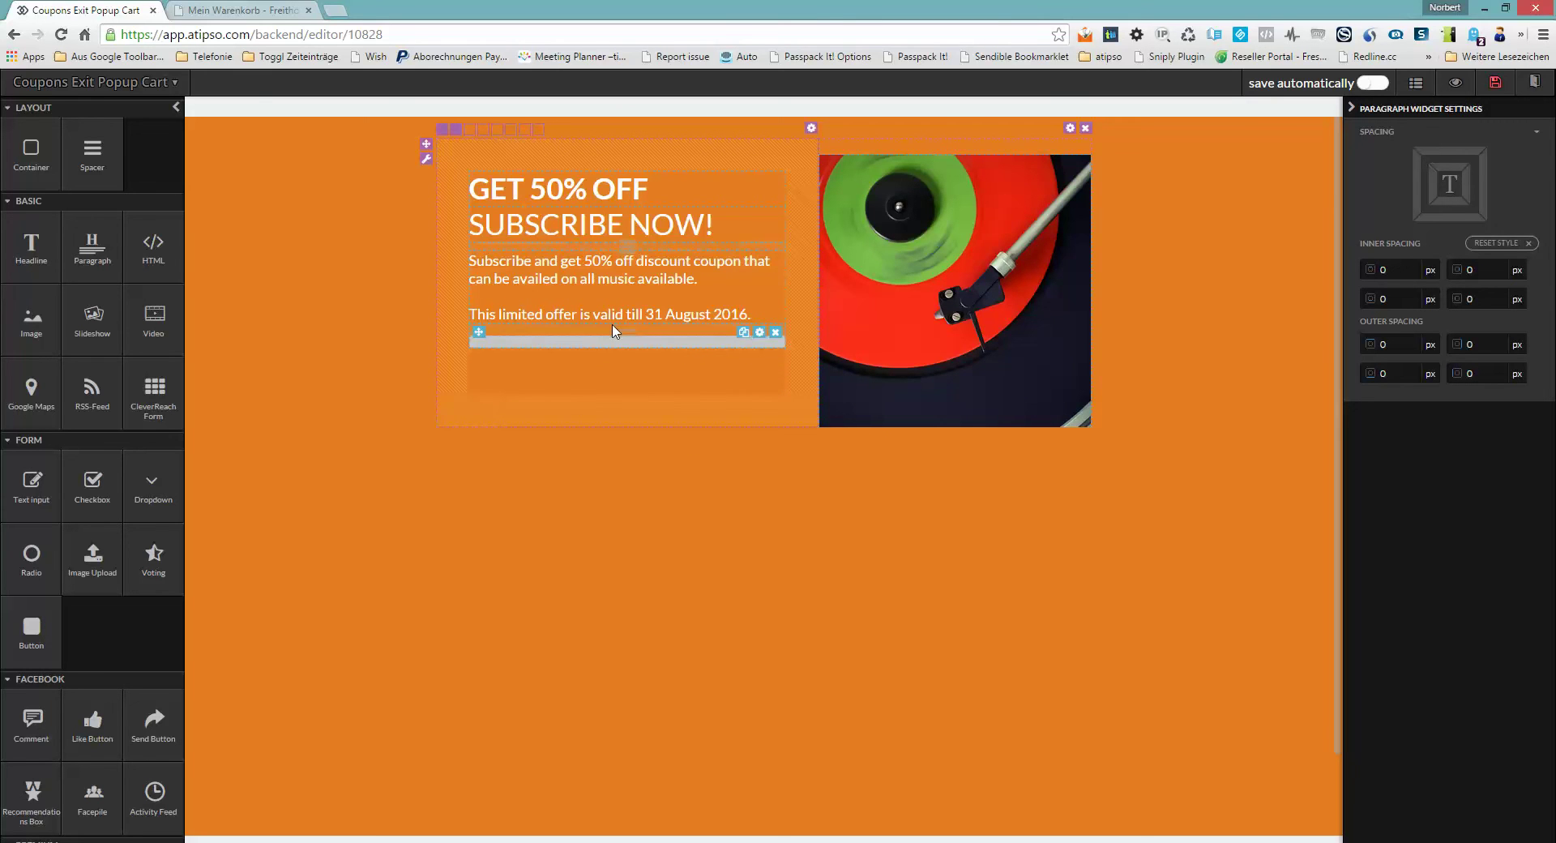
# Step: Change the two headlines of the coupon block to "GET 10% OFF" and "ORDER NOW!"
pyautogui.click(543, 194)
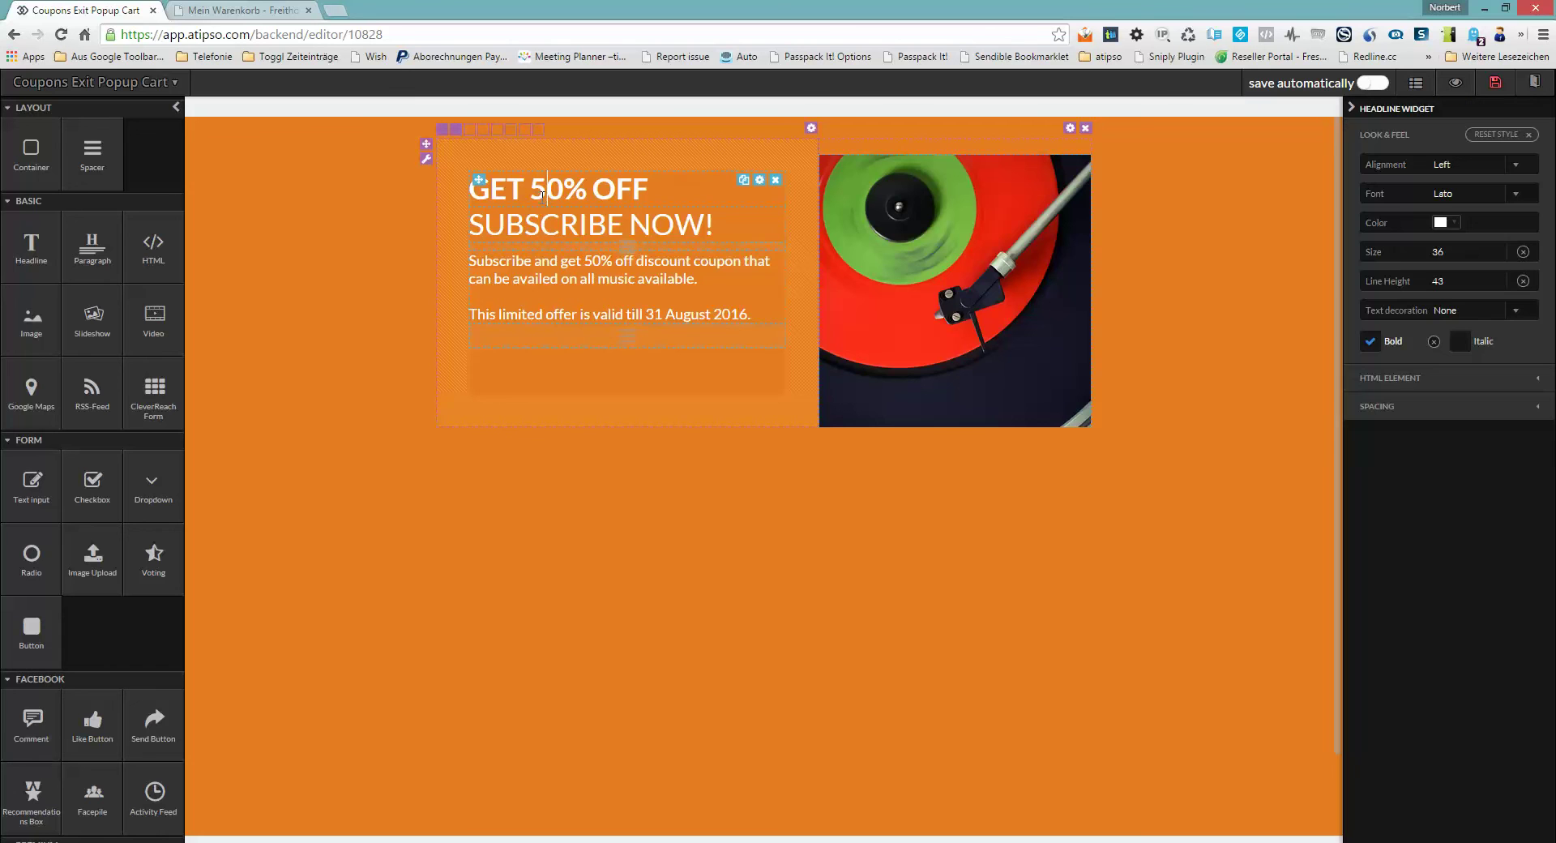
pyautogui.click(546, 192)
pyautogui.moveTo(539, 193); pyautogui.dragTo(549, 189)
pyautogui.press('BackSpace')
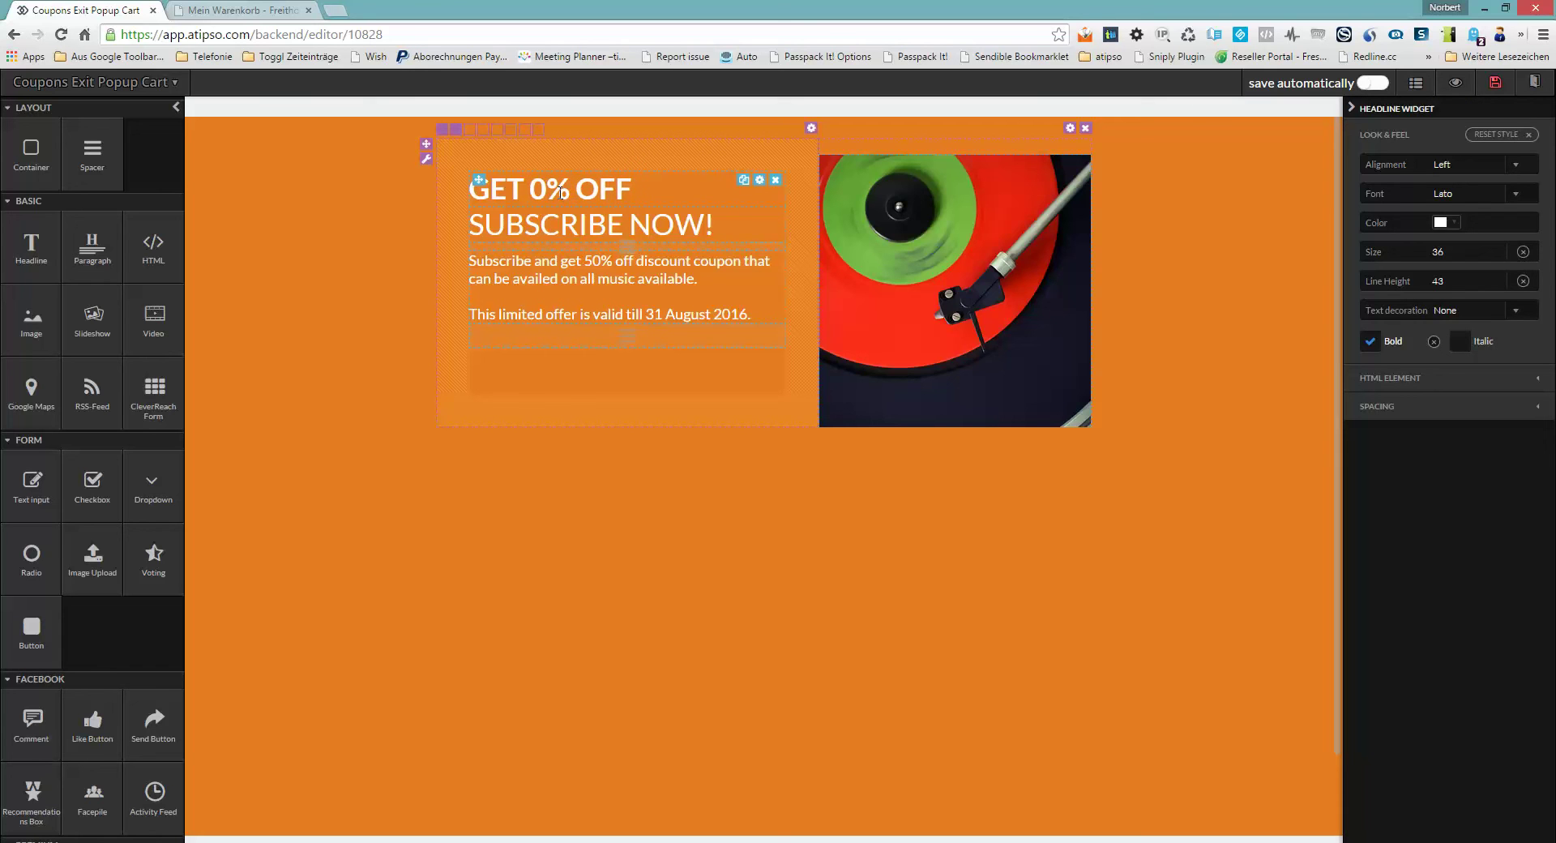
pyautogui.write('1')
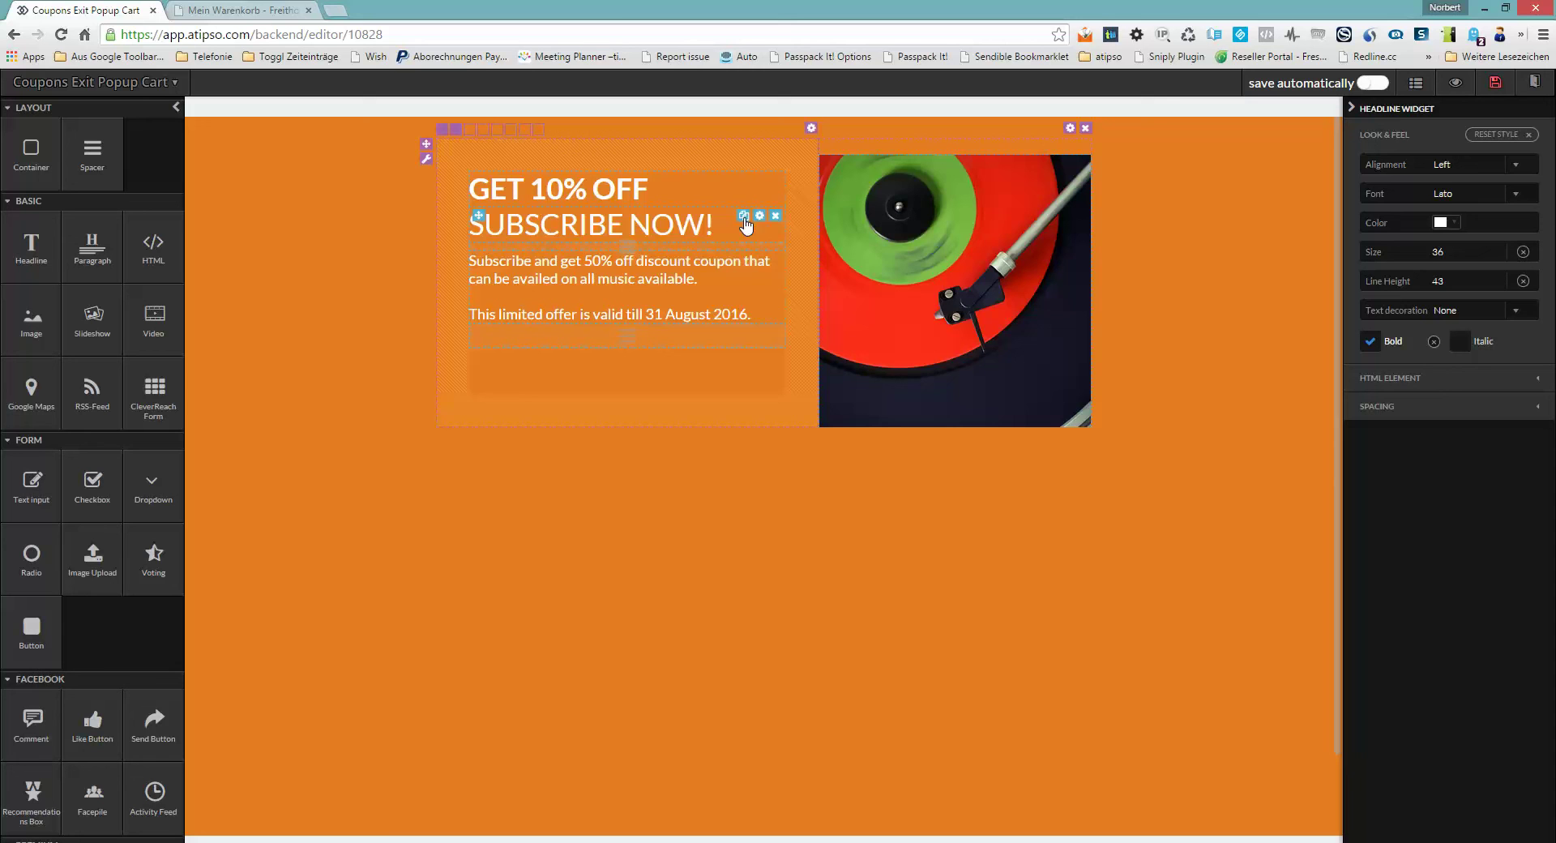
pyautogui.doubleClick(595, 225)
pyautogui.write('ORDER')
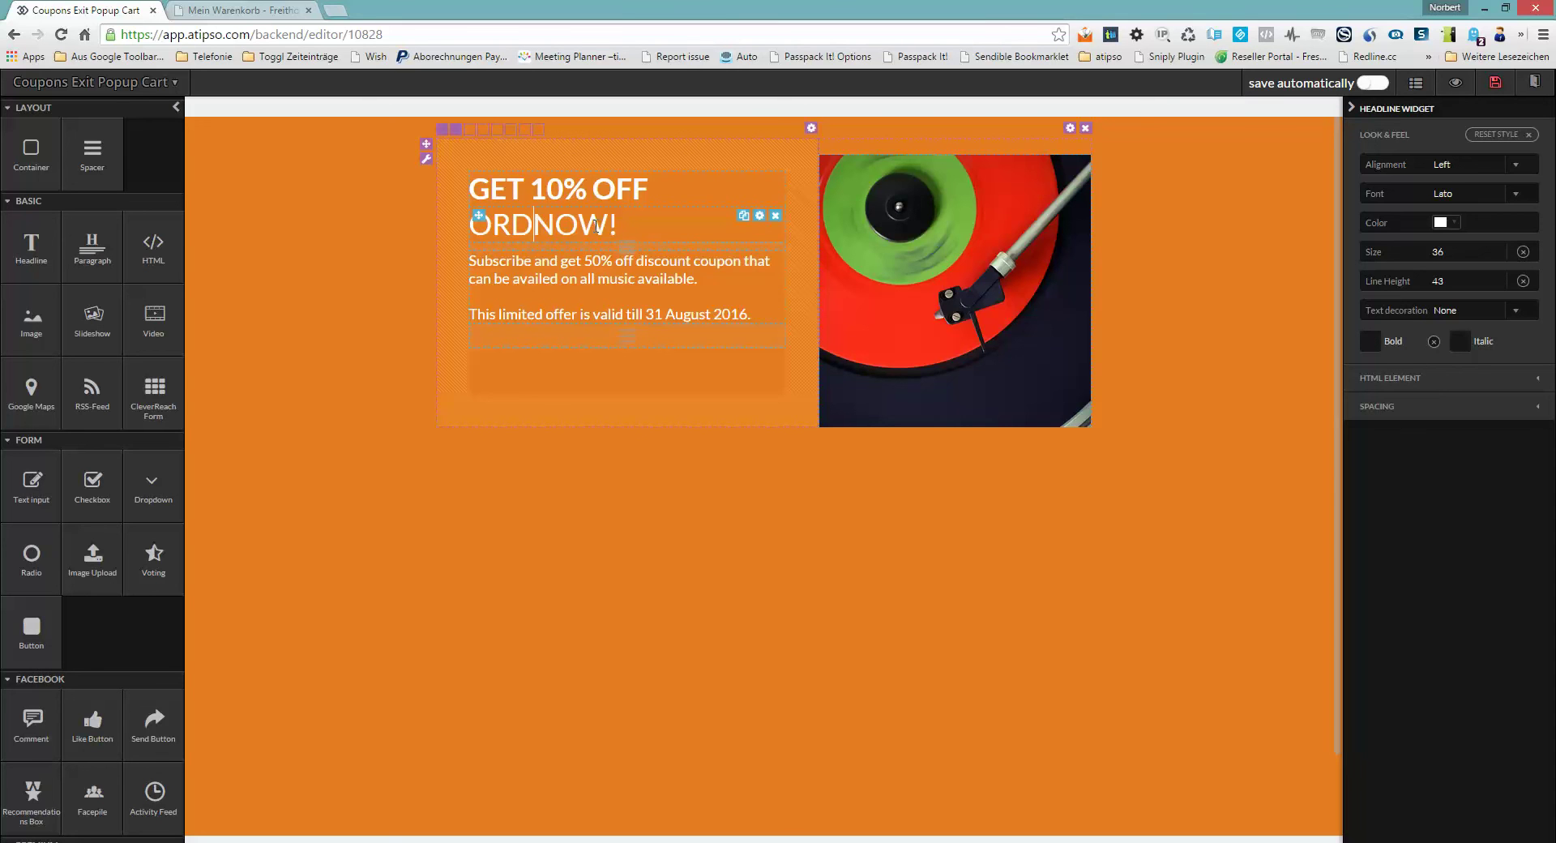
# Step: Replace the description with "Order now and use this coupons code to get 10% Discount." and a separate paragraph "Only valid toady!"
pyautogui.click(519, 277)
pyautogui.hotkey('ctrl', 'a')
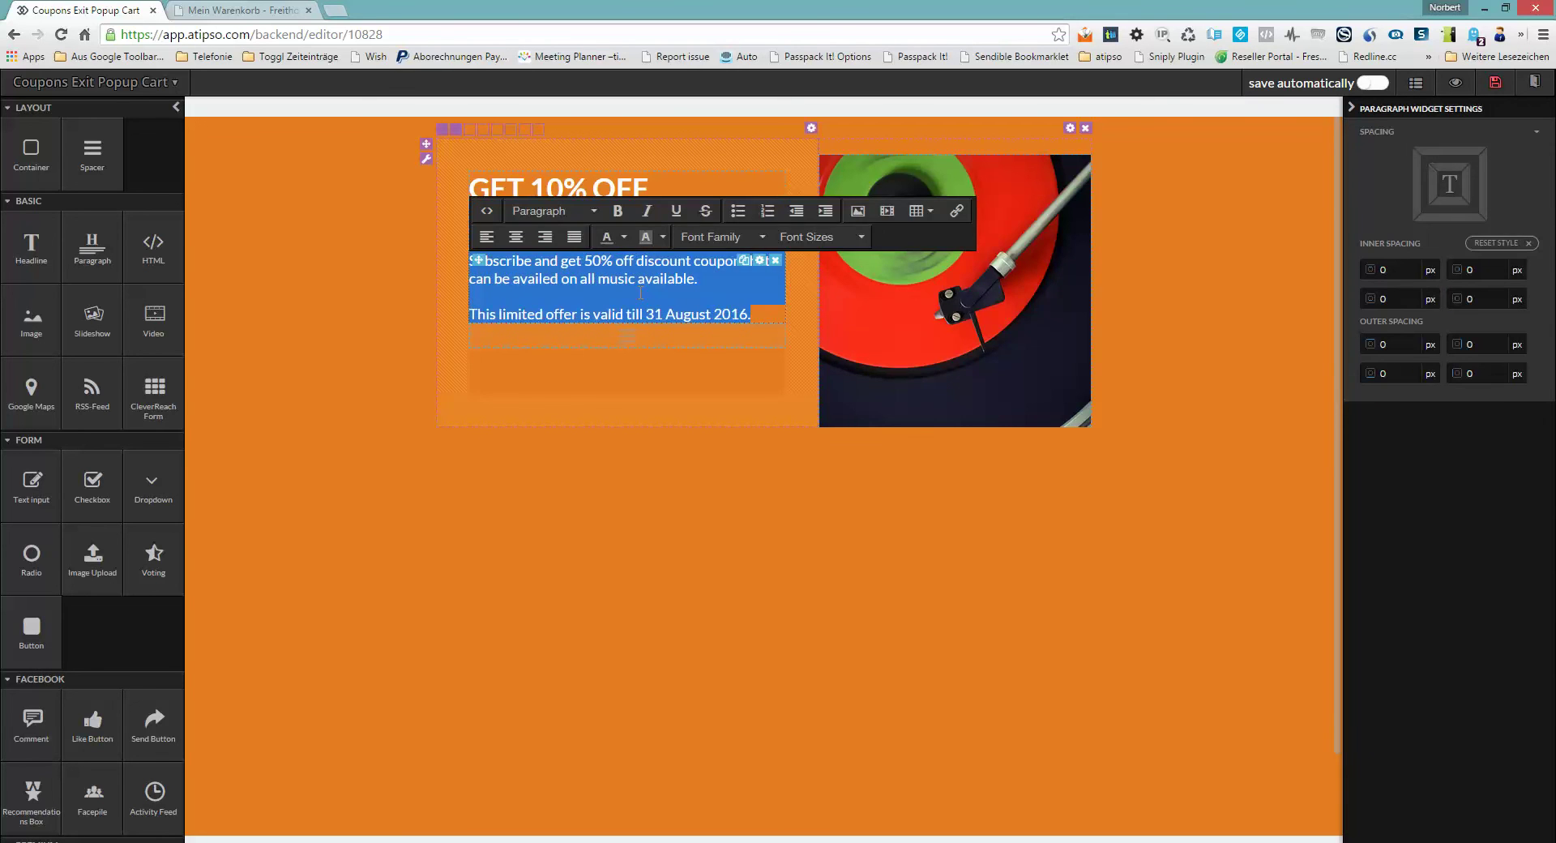
pyautogui.write('Order now and use')
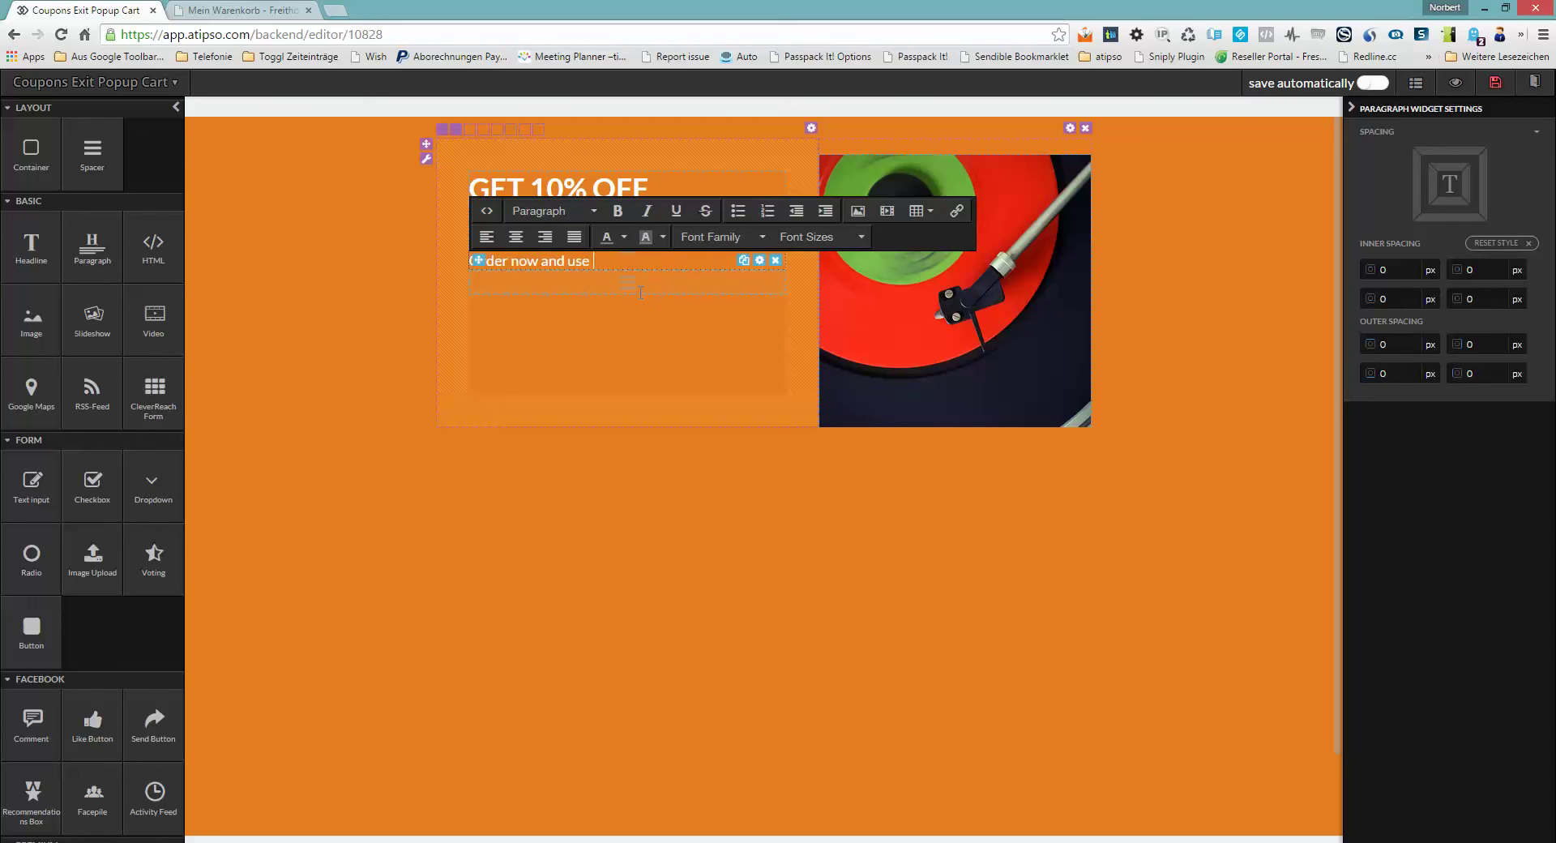
pyautogui.write(' this coupons code to ge')
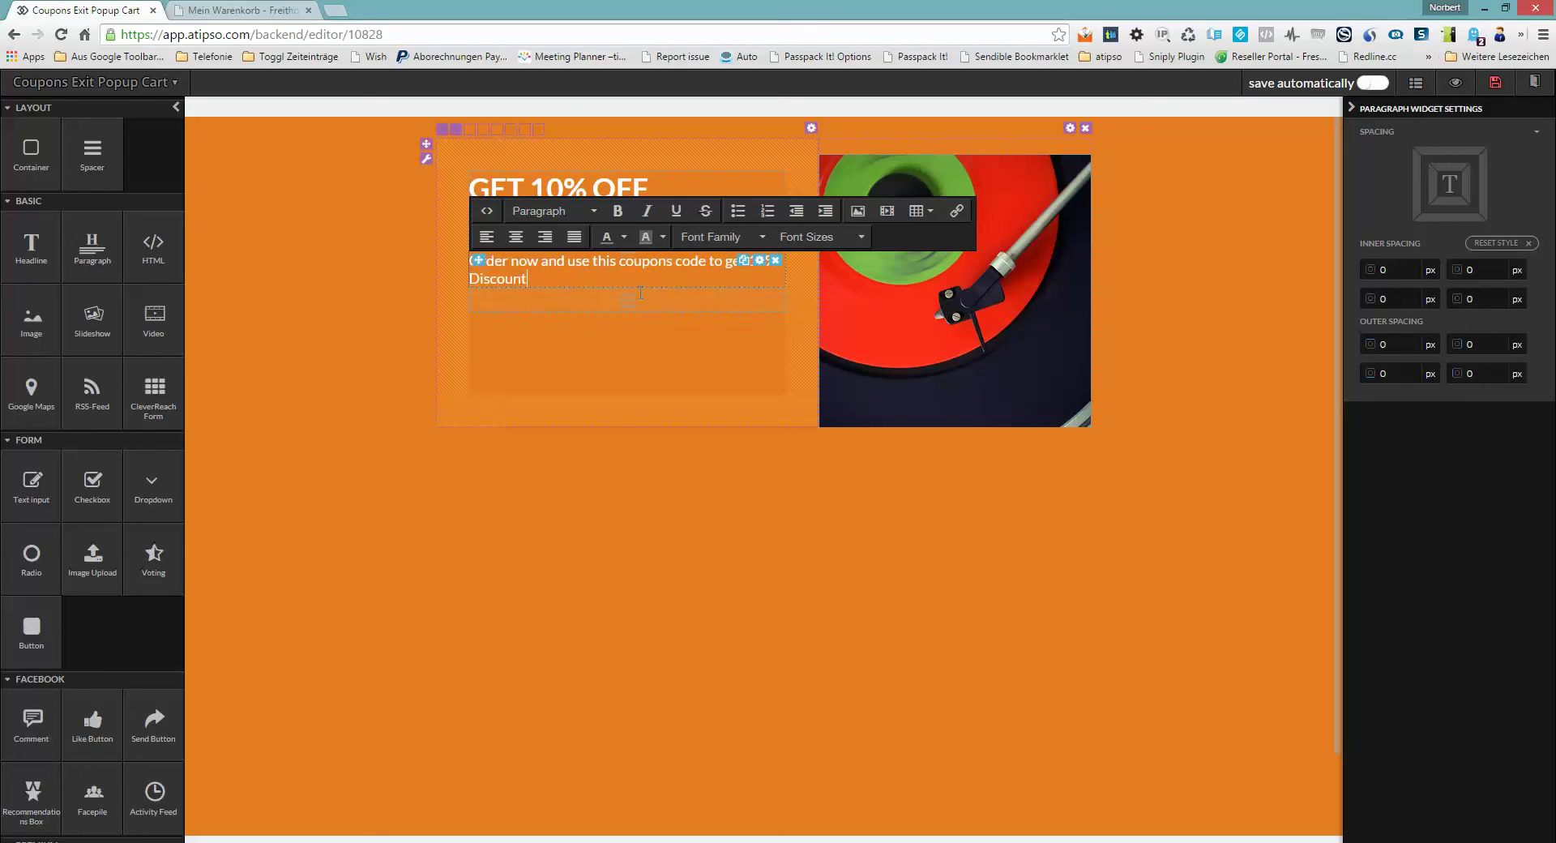
pyautogui.write('Only valid toady!')
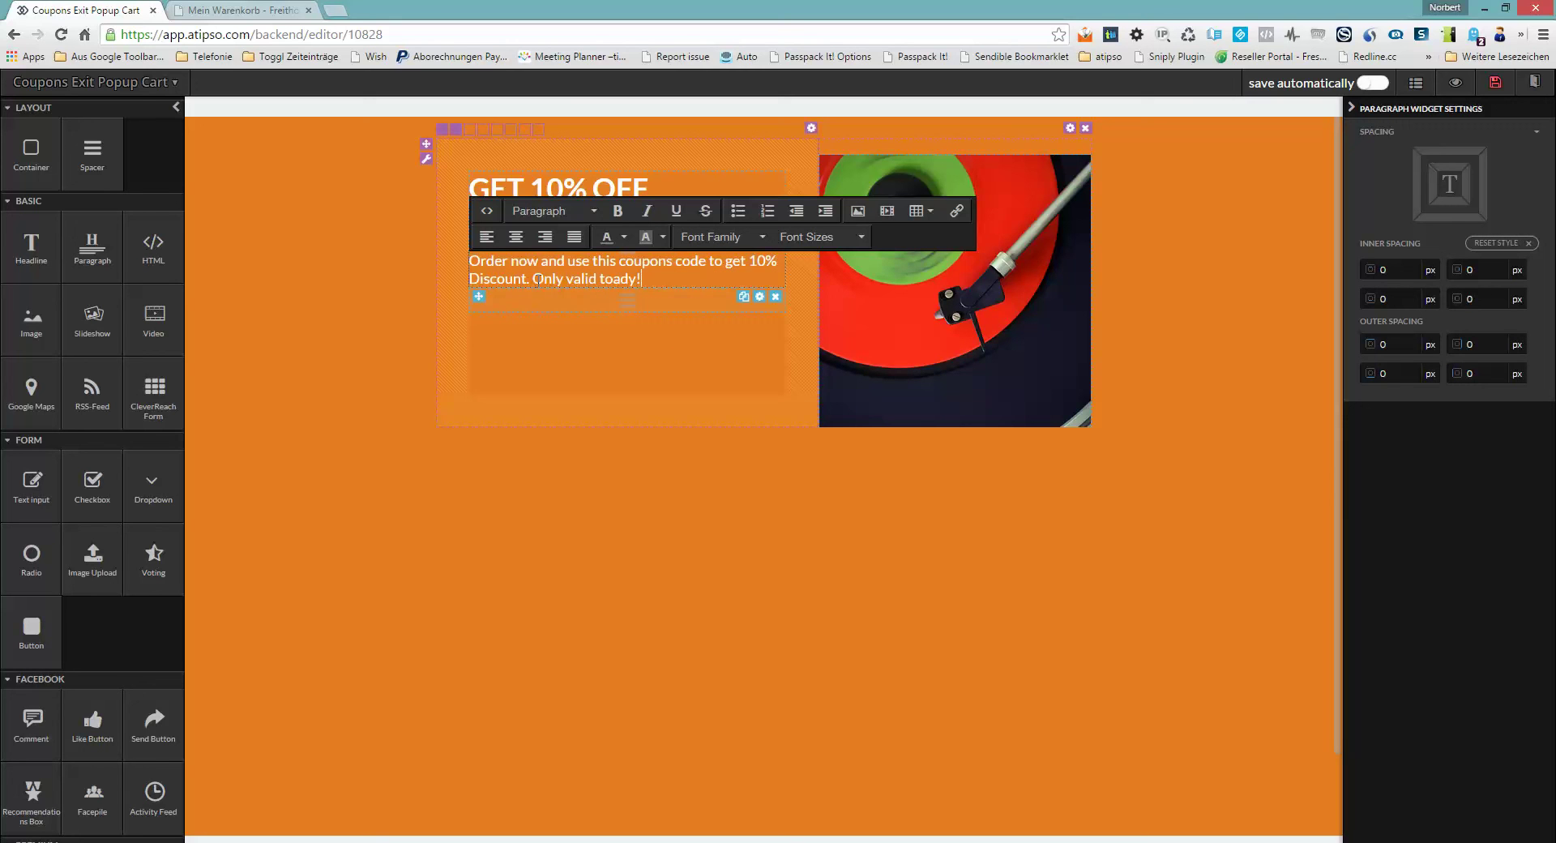
pyautogui.press('Return')
pyautogui.press('Return')
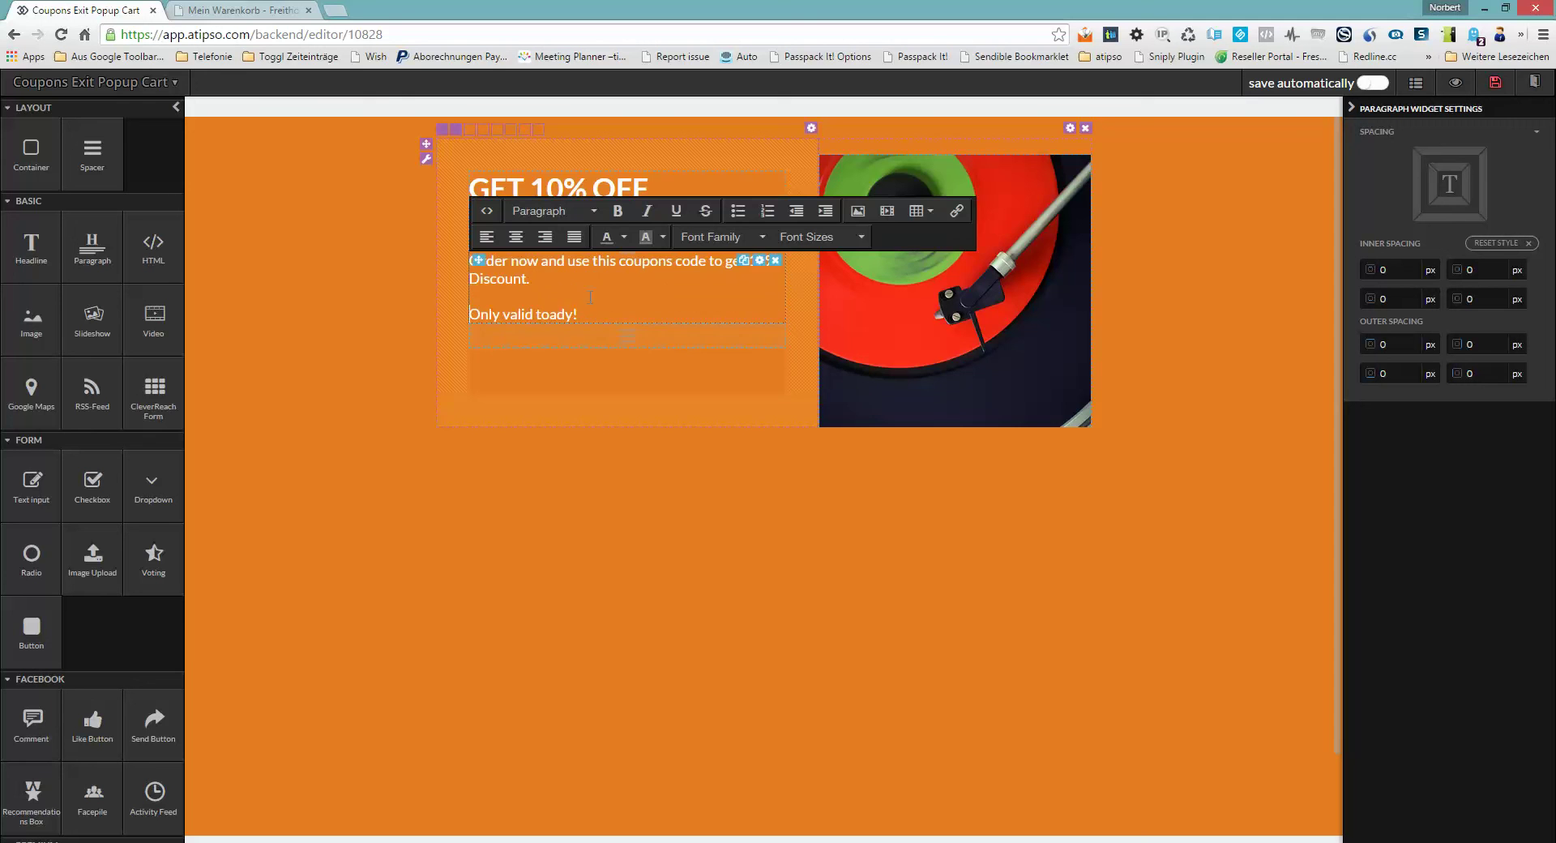
pyautogui.click(615, 391)
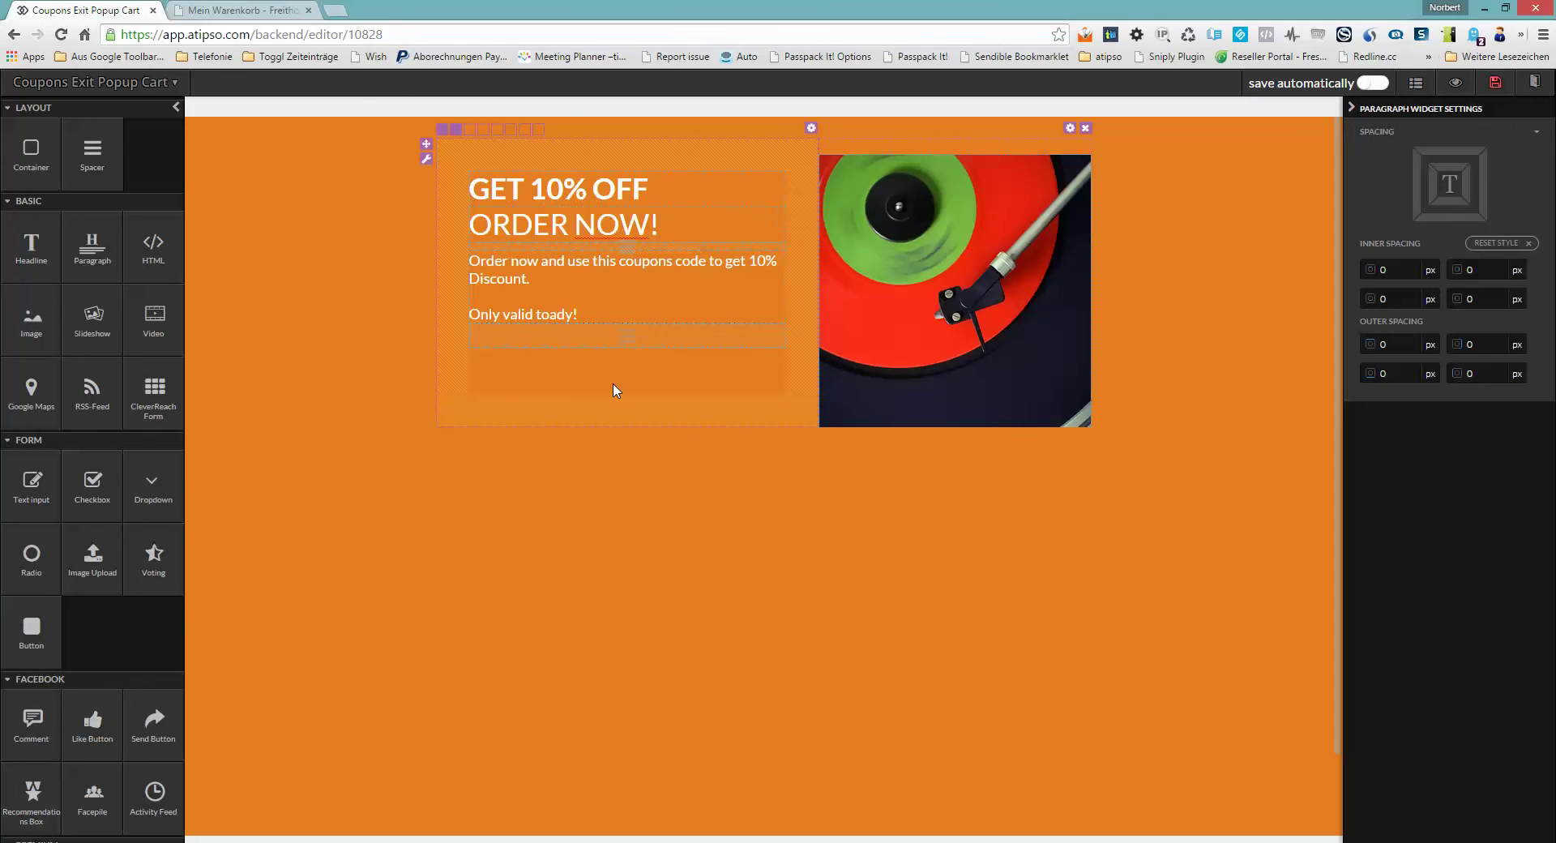
pyautogui.click(598, 315)
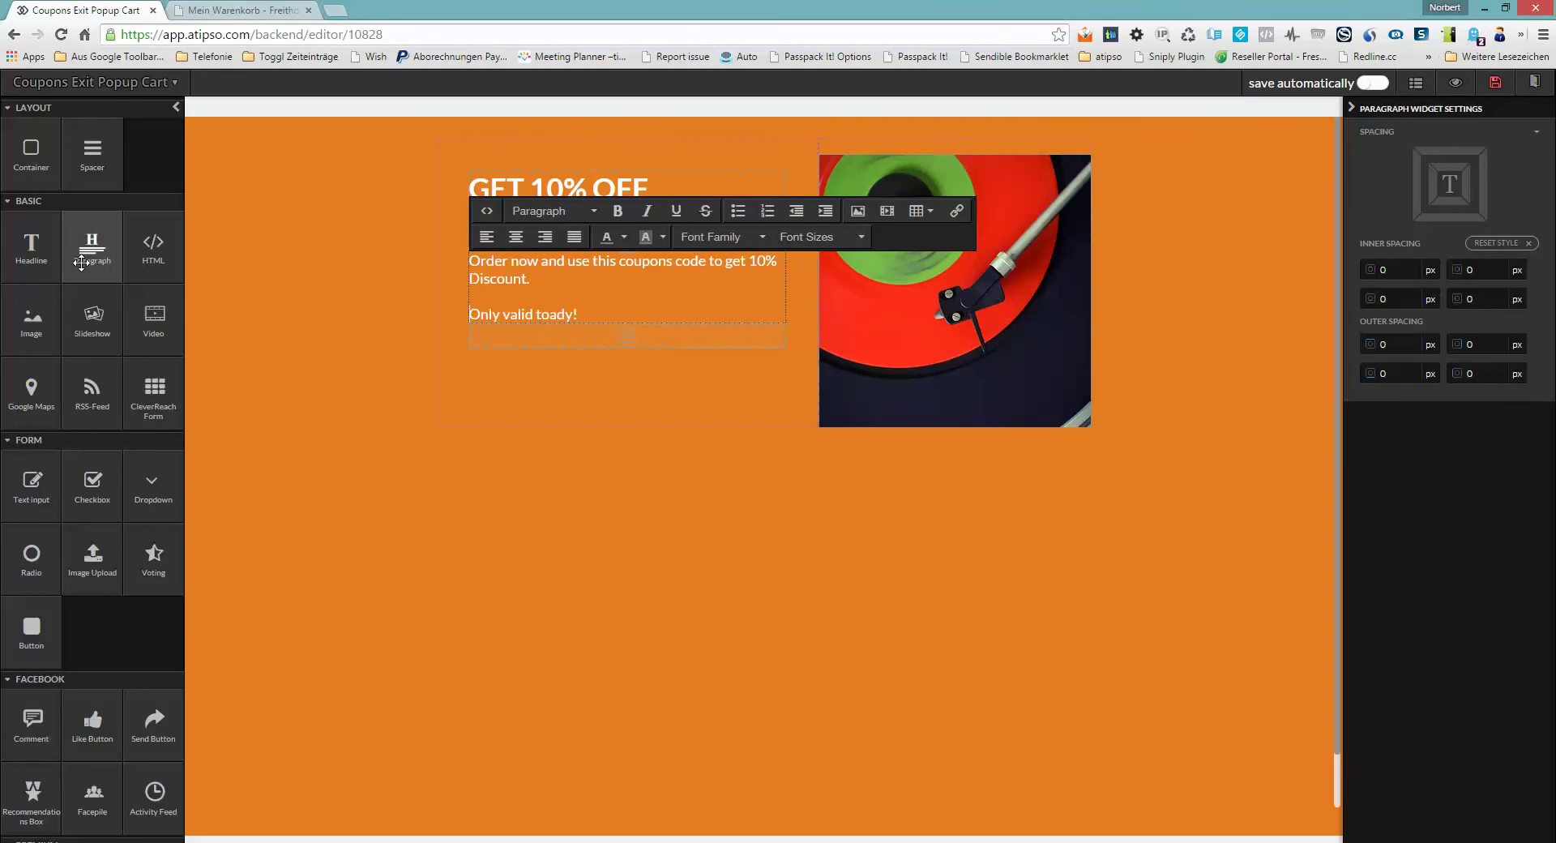
# Step: Add a headline below the description and set it to size 24 px in white (#ffffff)
pyautogui.moveTo(61, 266); pyautogui.dragTo(552, 346)
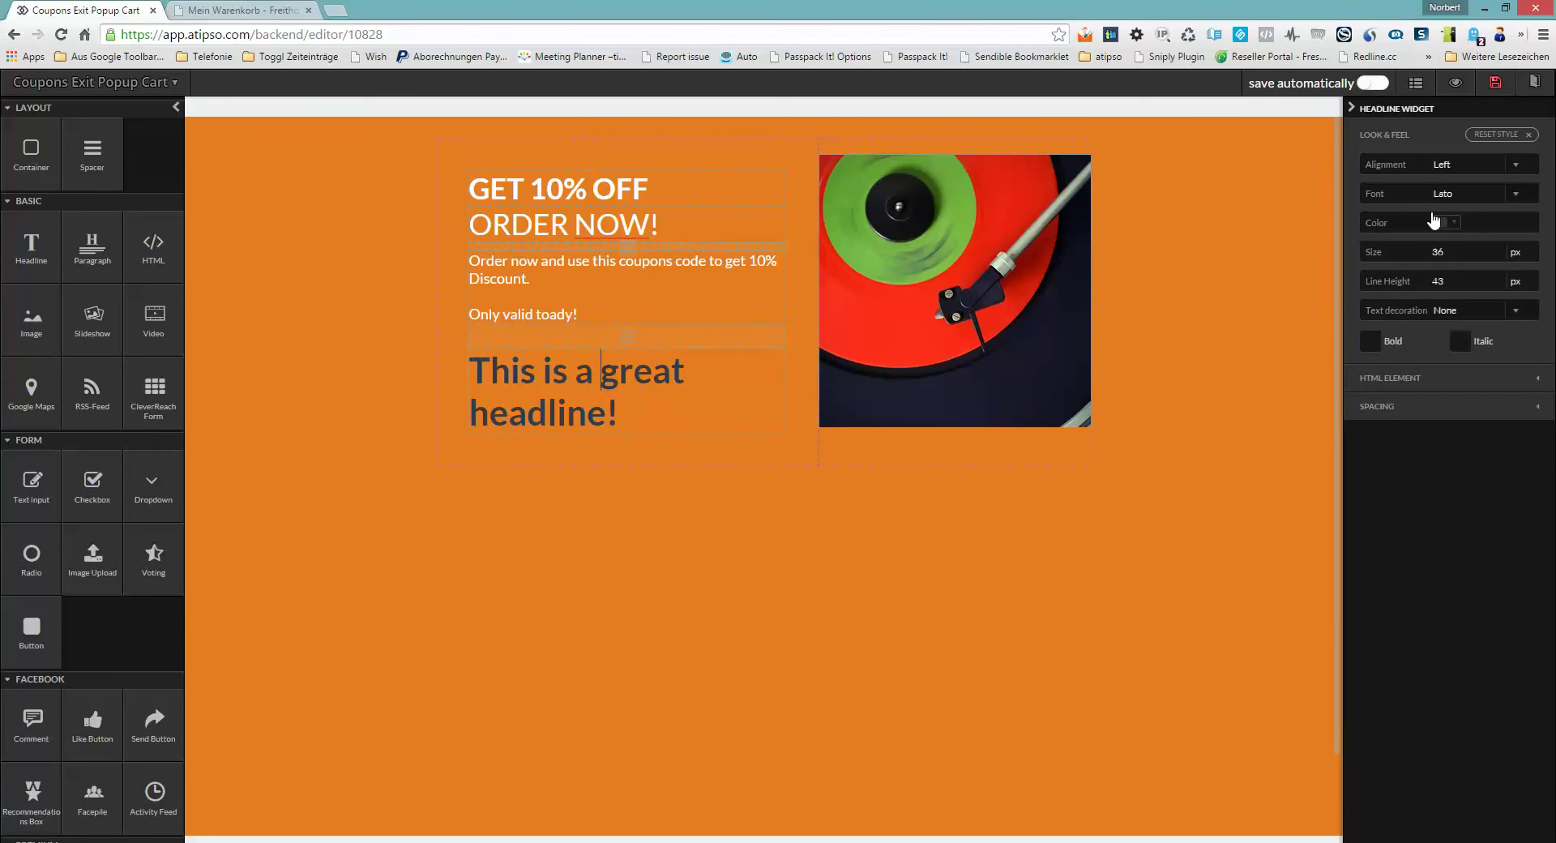
pyautogui.hotkey('ctrl', 'a')
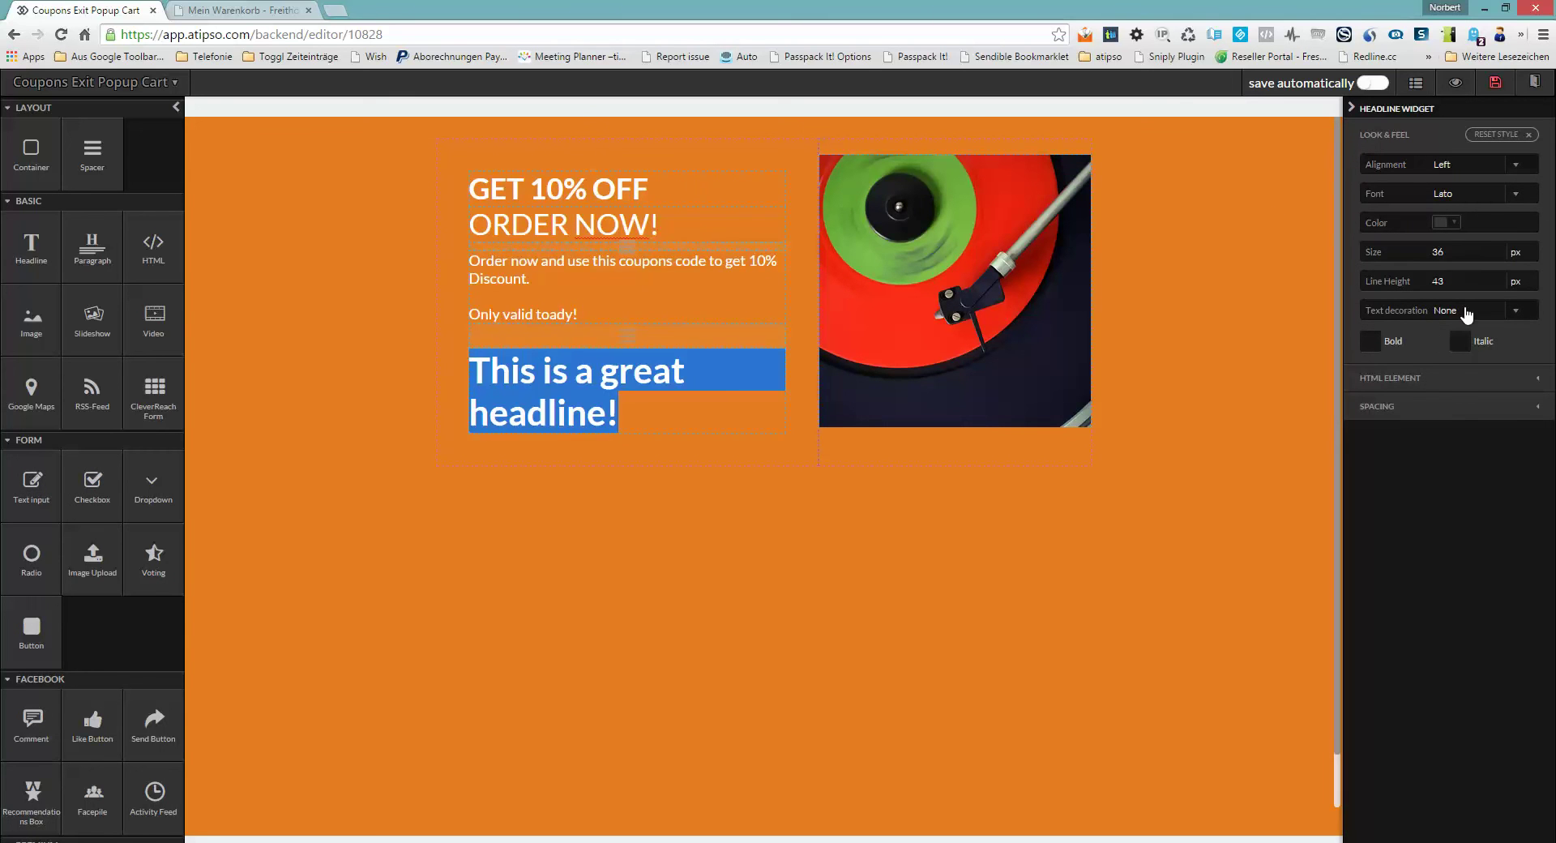
pyautogui.doubleClick(1458, 253)
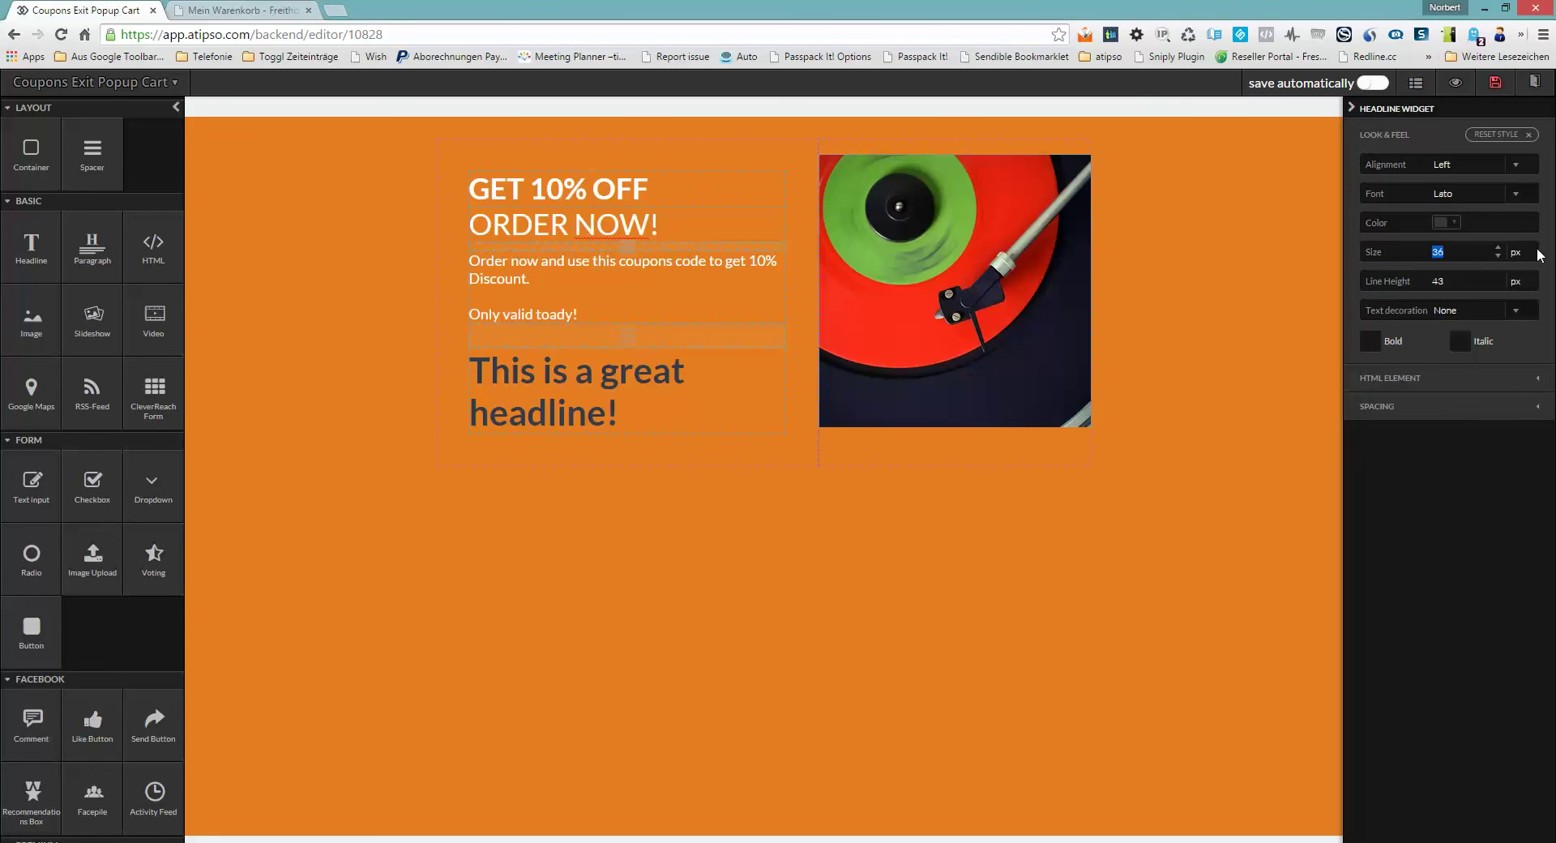
pyautogui.write('24')
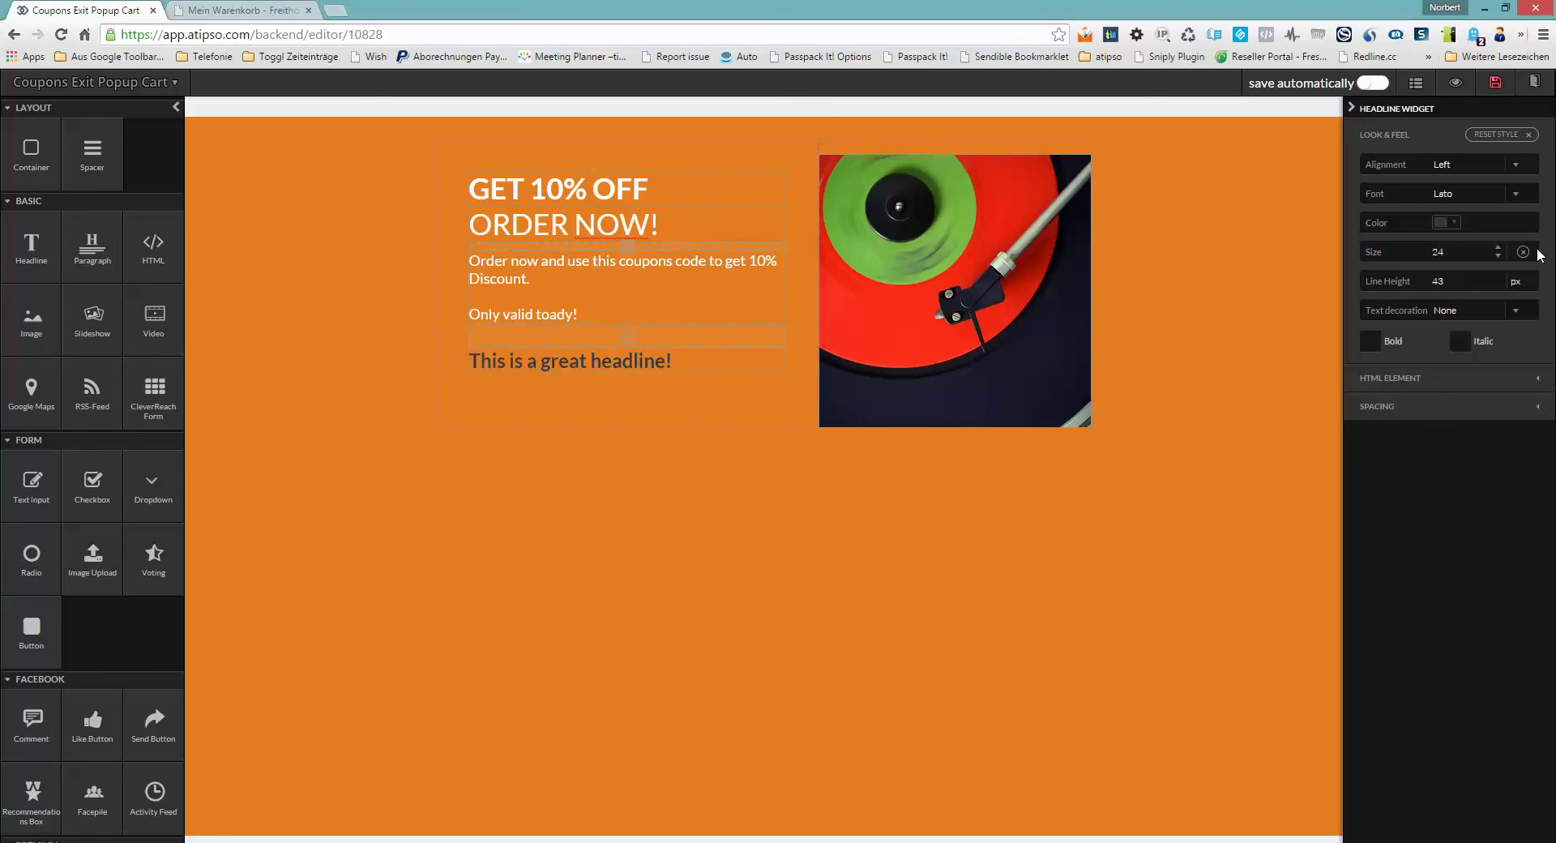
pyautogui.click(1443, 222)
pyautogui.click(1252, 248)
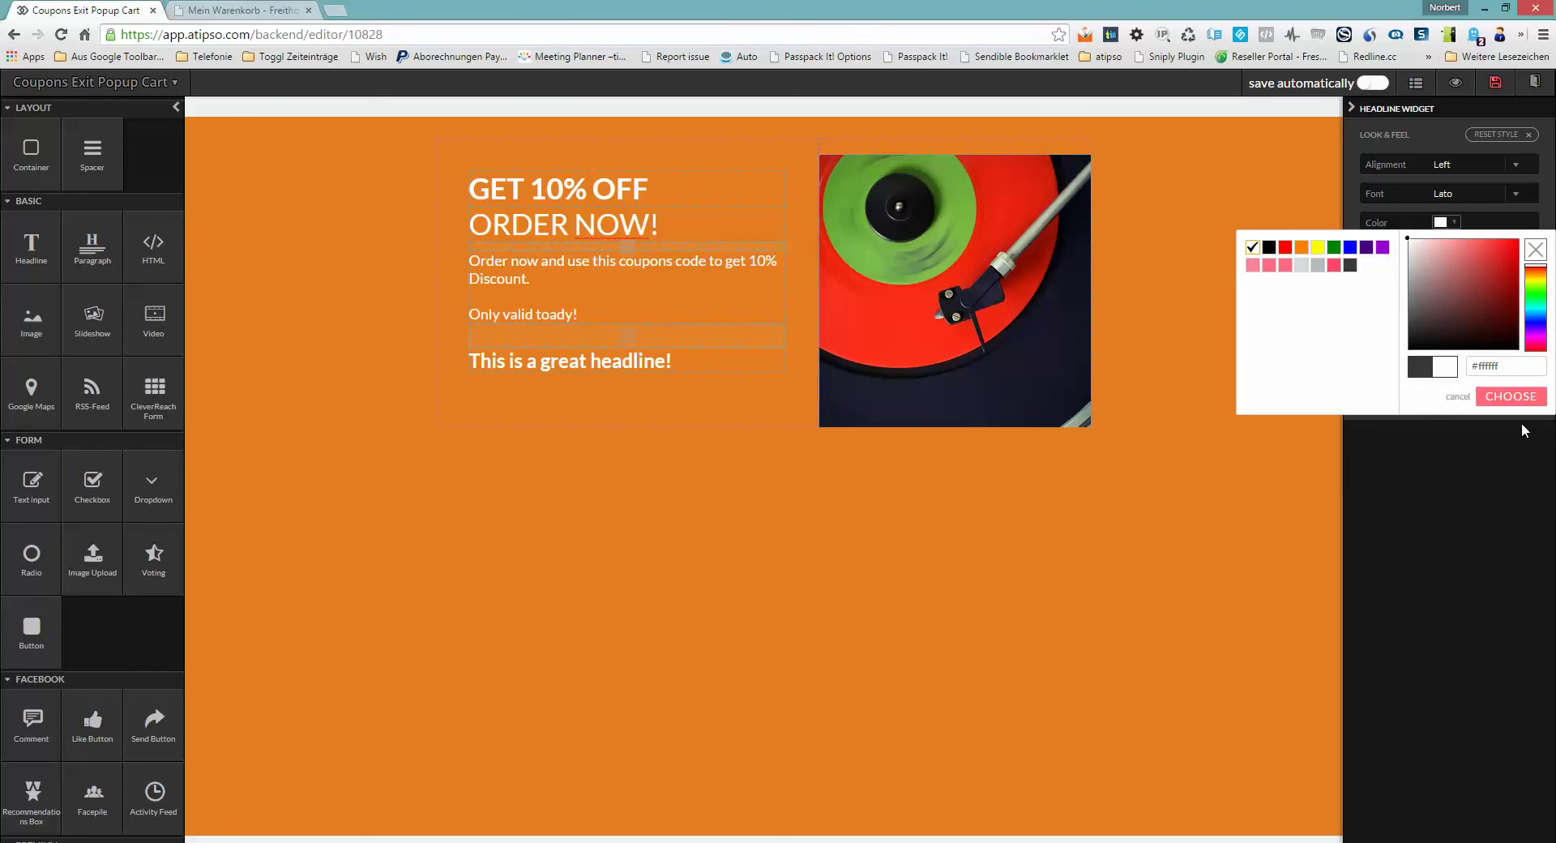
pyautogui.click(1507, 394)
# Step: Center the new headline and replace its text with the coupon code "DUJKs89"
pyautogui.click(1456, 172)
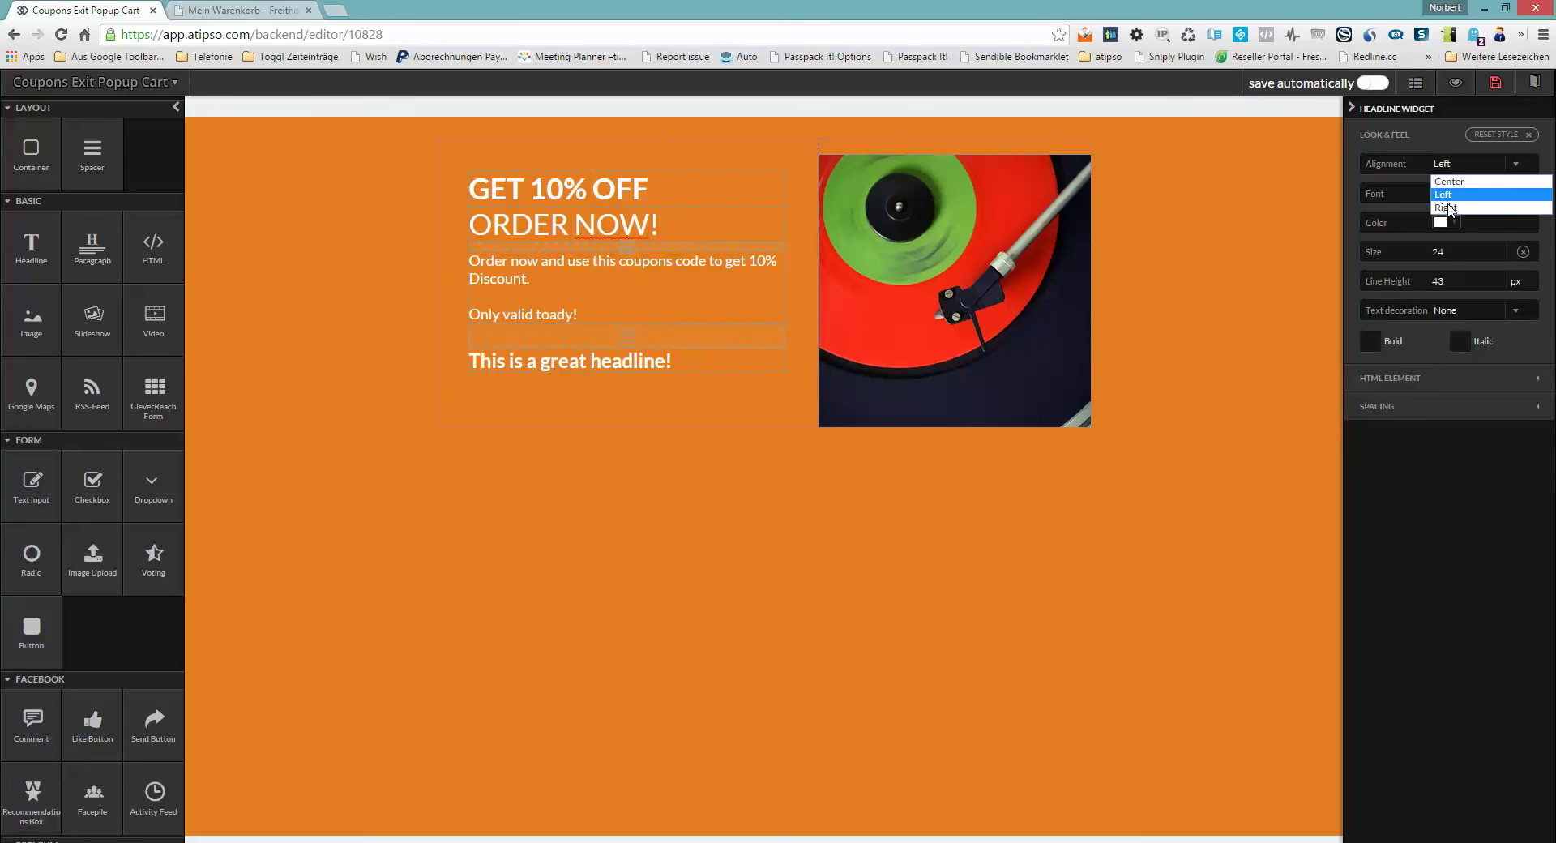
pyautogui.click(1452, 194)
pyautogui.doubleClick(697, 361)
pyautogui.tripleClick(711, 361)
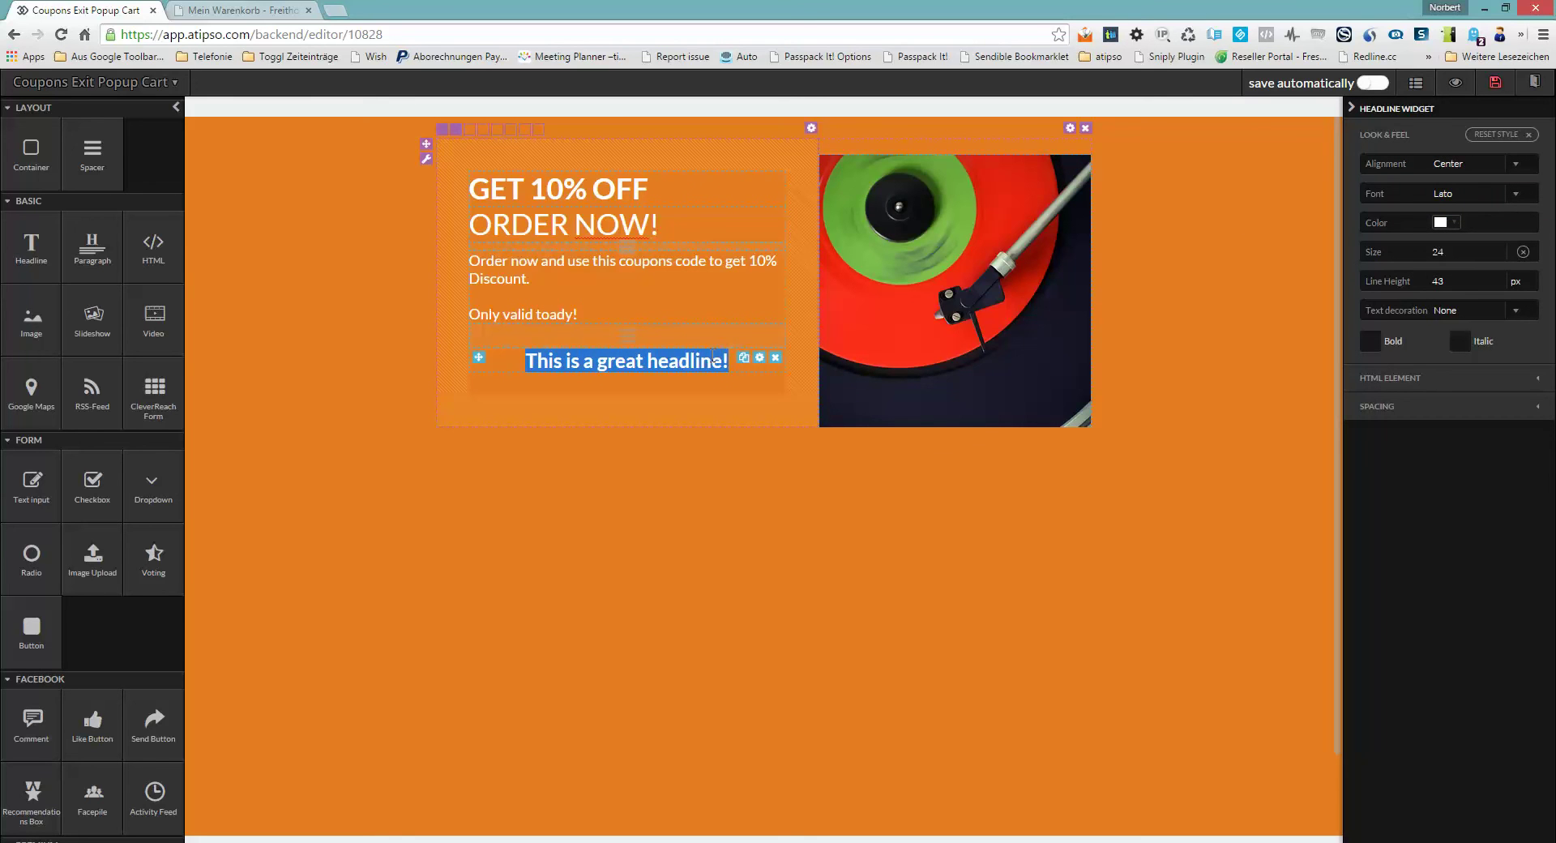
pyautogui.write('DU')
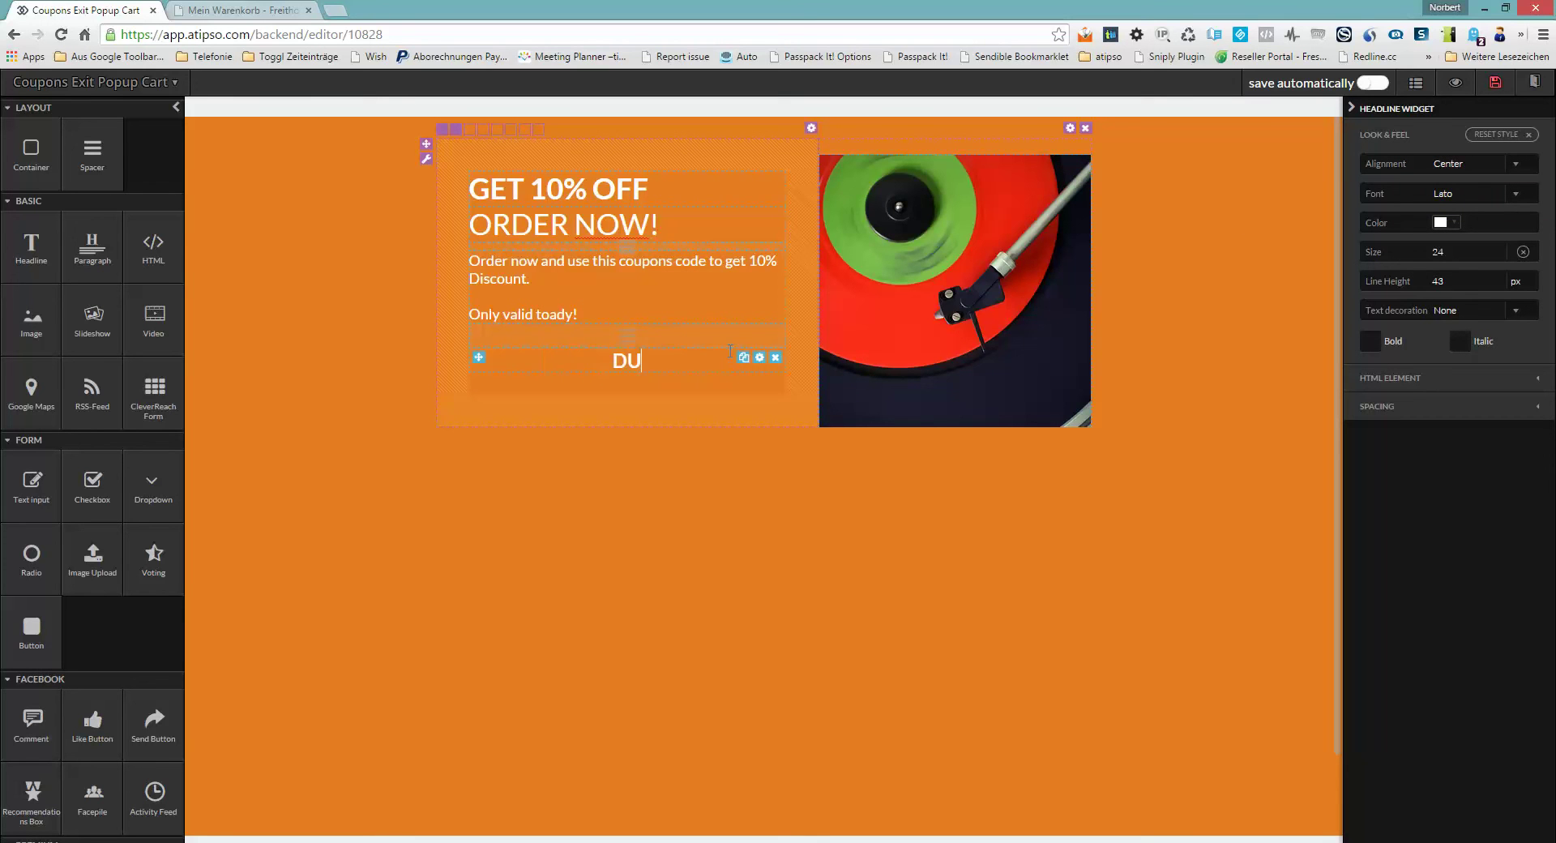
pyautogui.write('JKs89')
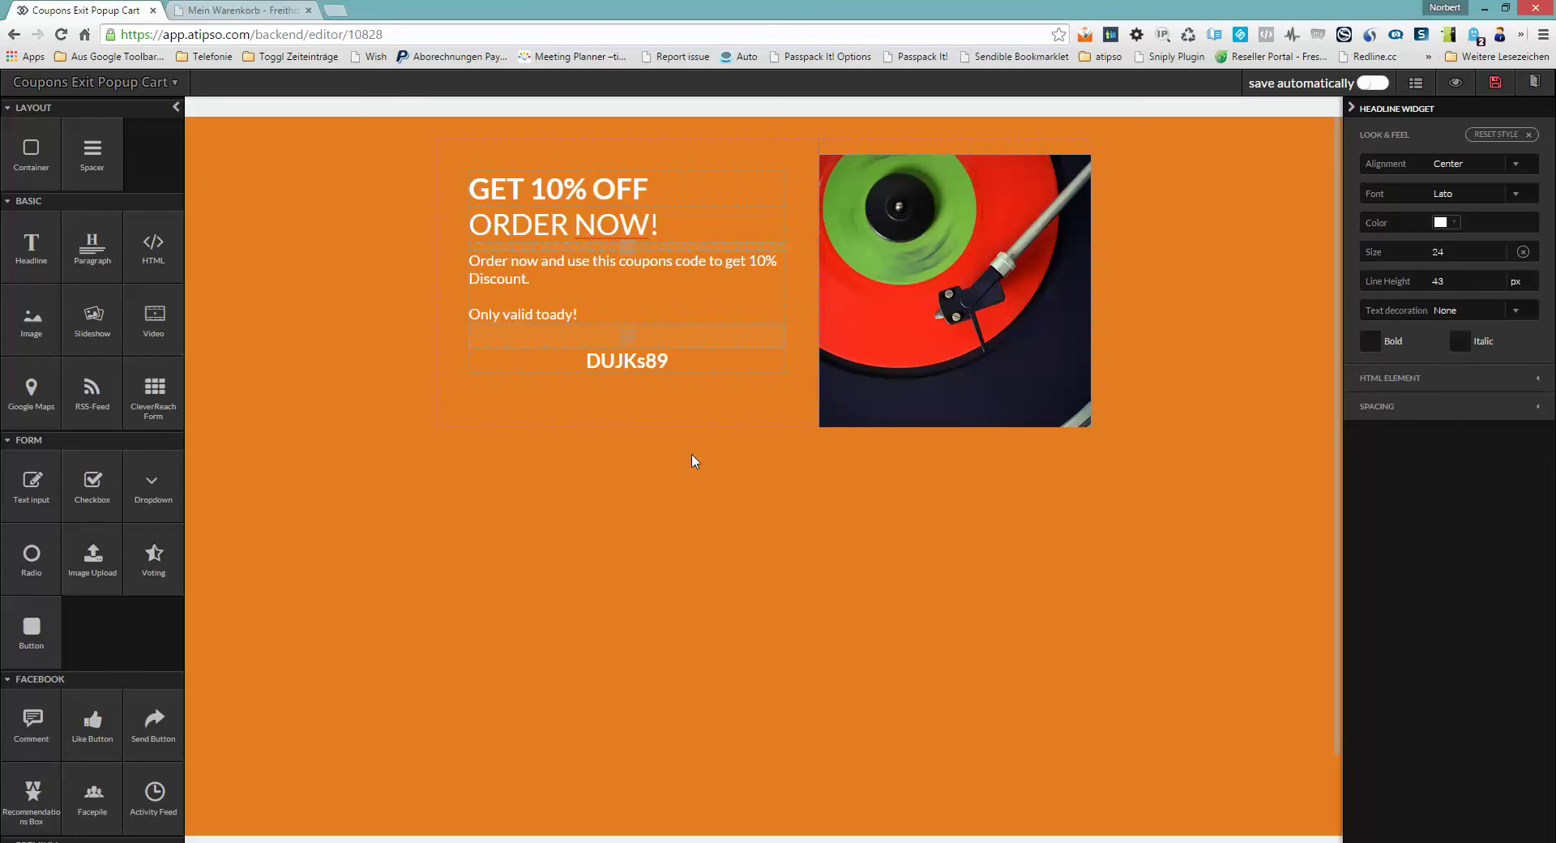
# Step: Replace the turntable picture with a new image widget in the second column showing kerze.jpg
pyautogui.click(932, 340)
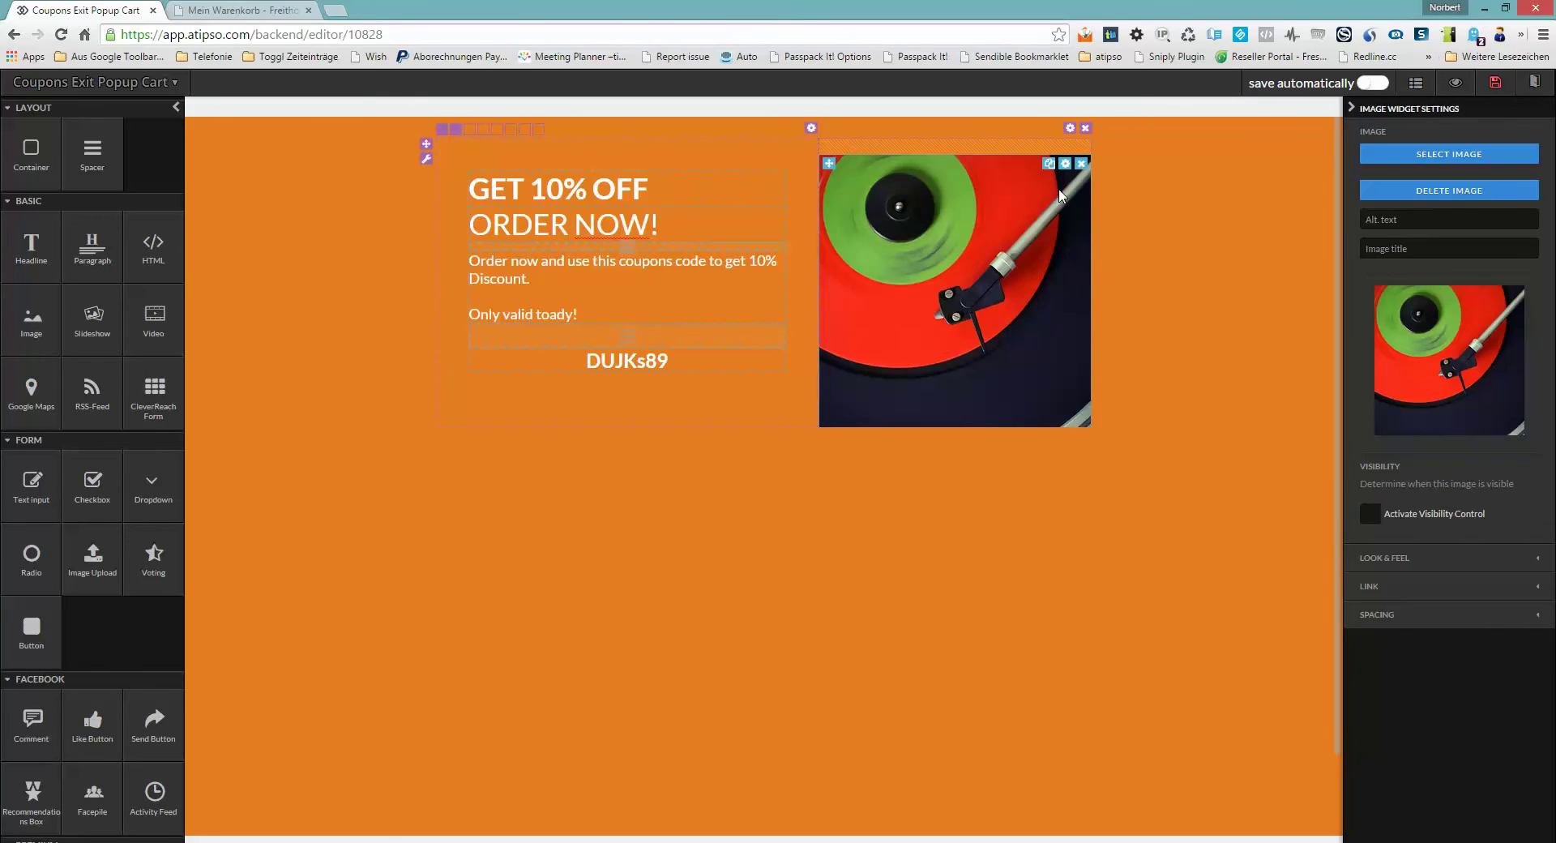
pyautogui.click(1083, 165)
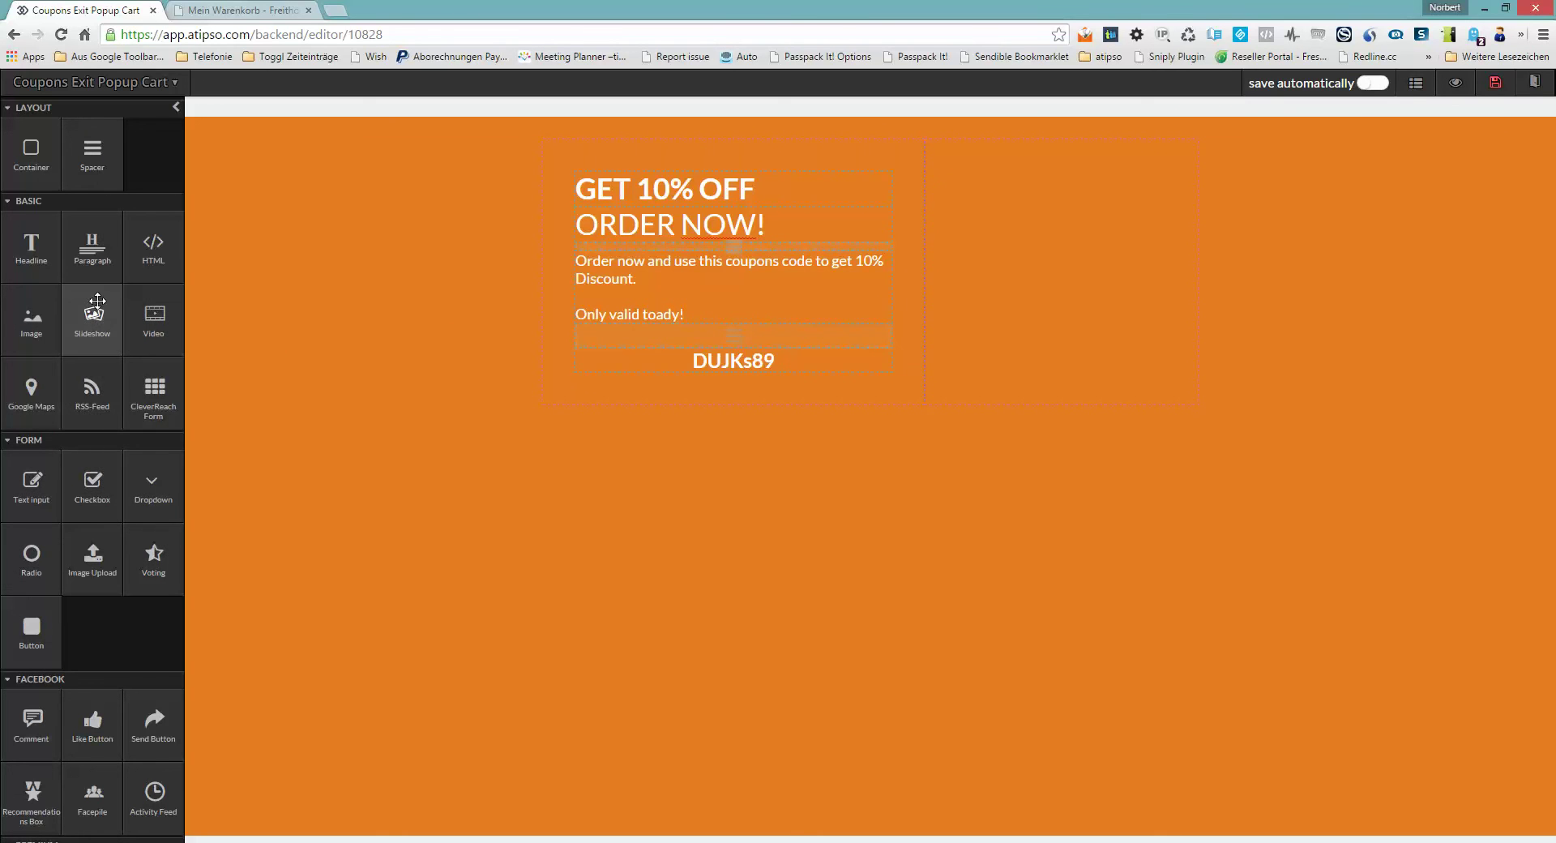
pyautogui.moveTo(31, 320); pyautogui.dragTo(1044, 218)
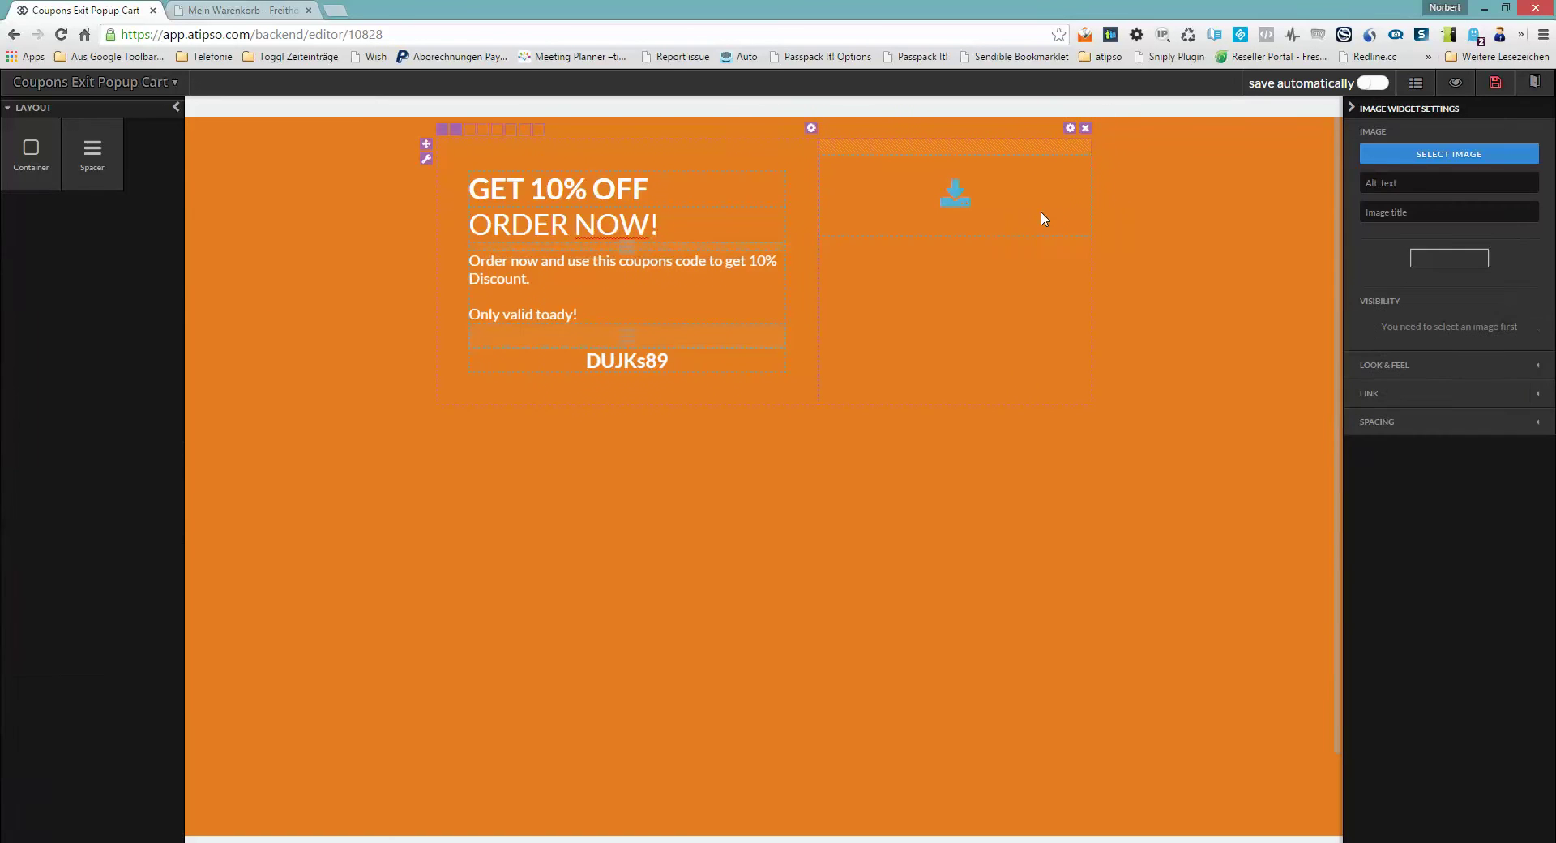
pyautogui.click(1449, 154)
pyautogui.click(498, 348)
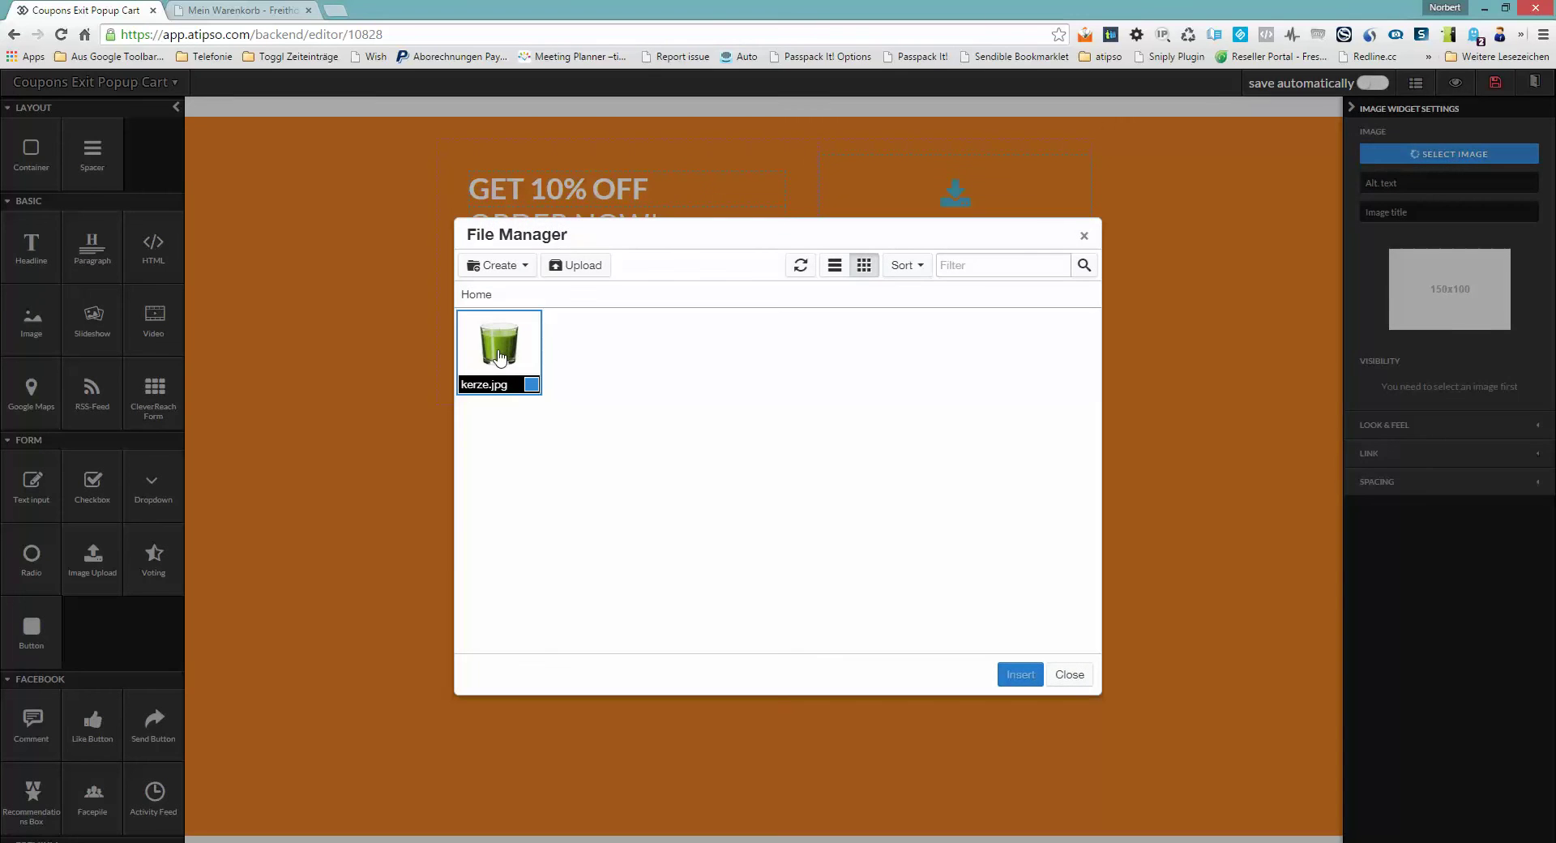
pyautogui.doubleClick(498, 349)
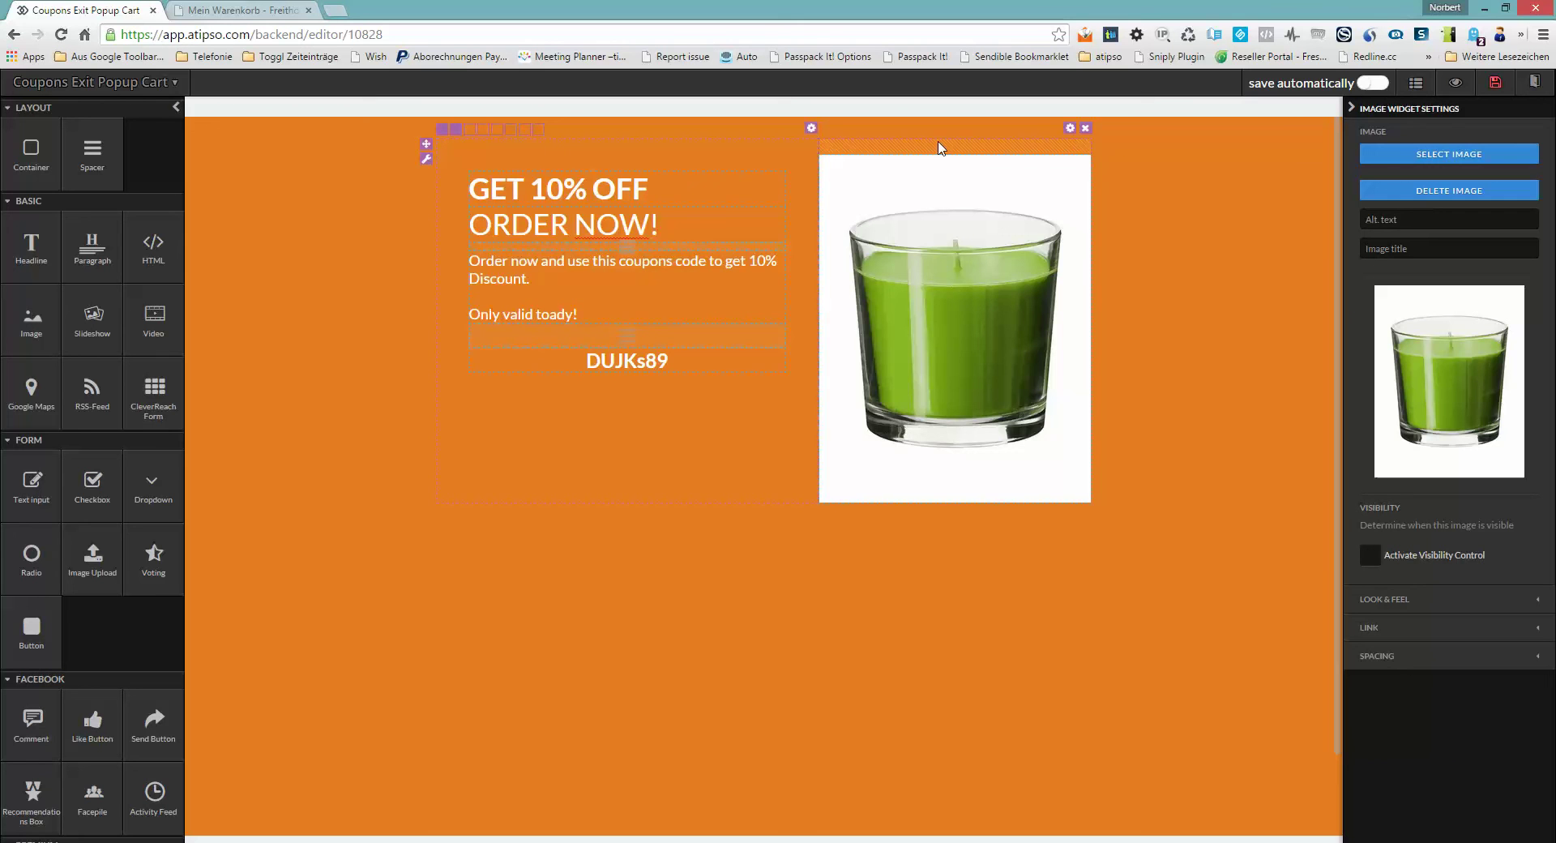
# Step: Clear the top inner spacing of the candle image's column so it is 0 px
pyautogui.click(1070, 129)
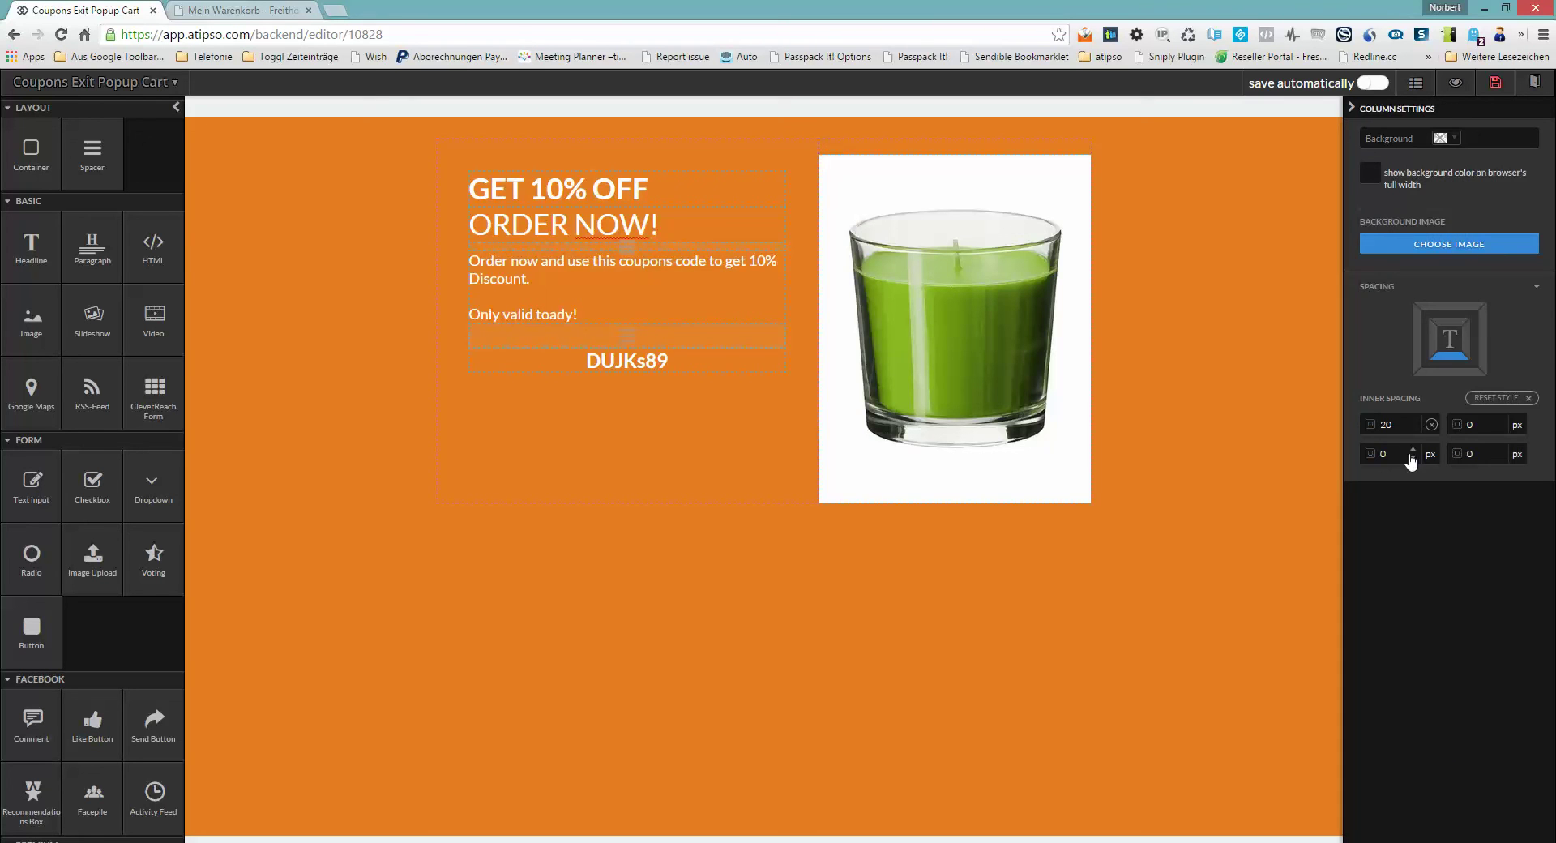
pyautogui.click(1430, 424)
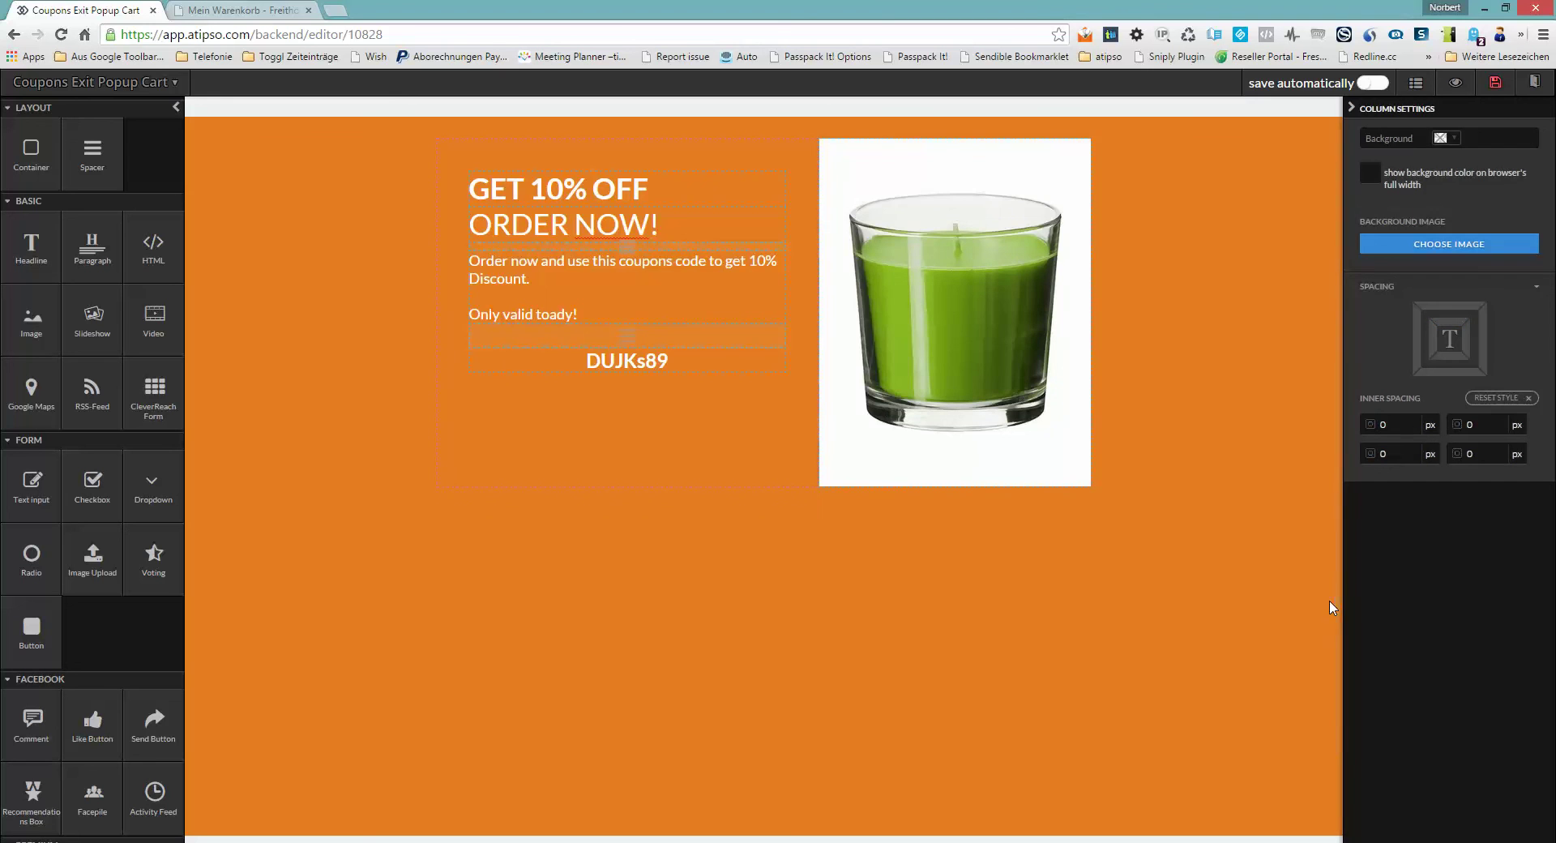
# Step: Try small top inner spacing values on the image column, then return it to 0 px
pyautogui.click(1412, 421)
pyautogui.click(1412, 421)
pyautogui.click(1413, 421)
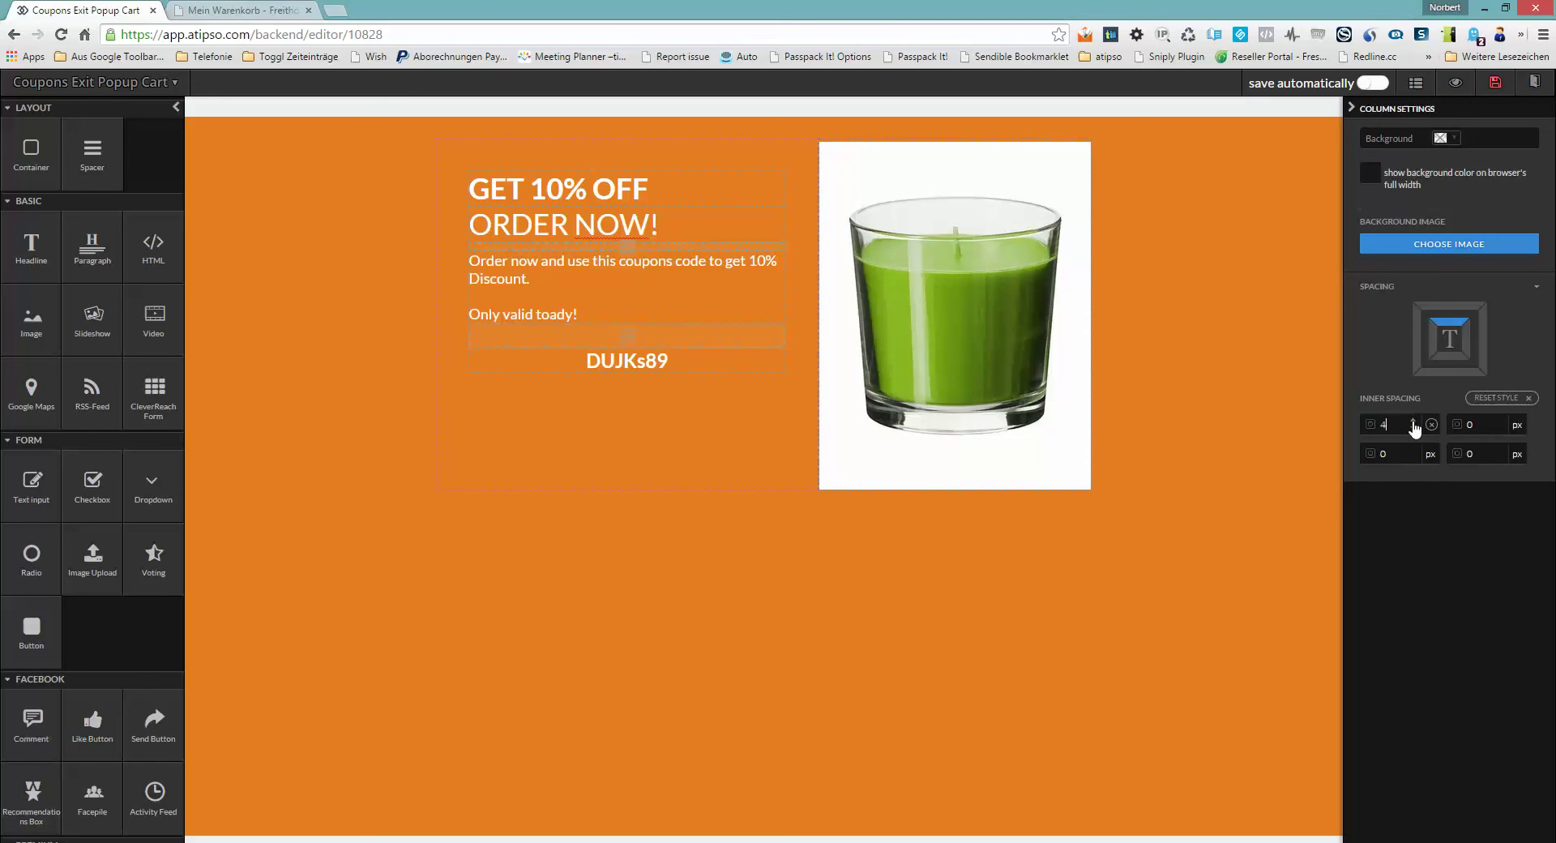
pyautogui.click(1413, 421)
pyautogui.click(1413, 421)
pyautogui.click(1412, 429)
pyautogui.click(1413, 429)
pyautogui.click(1412, 428)
pyautogui.click(1412, 429)
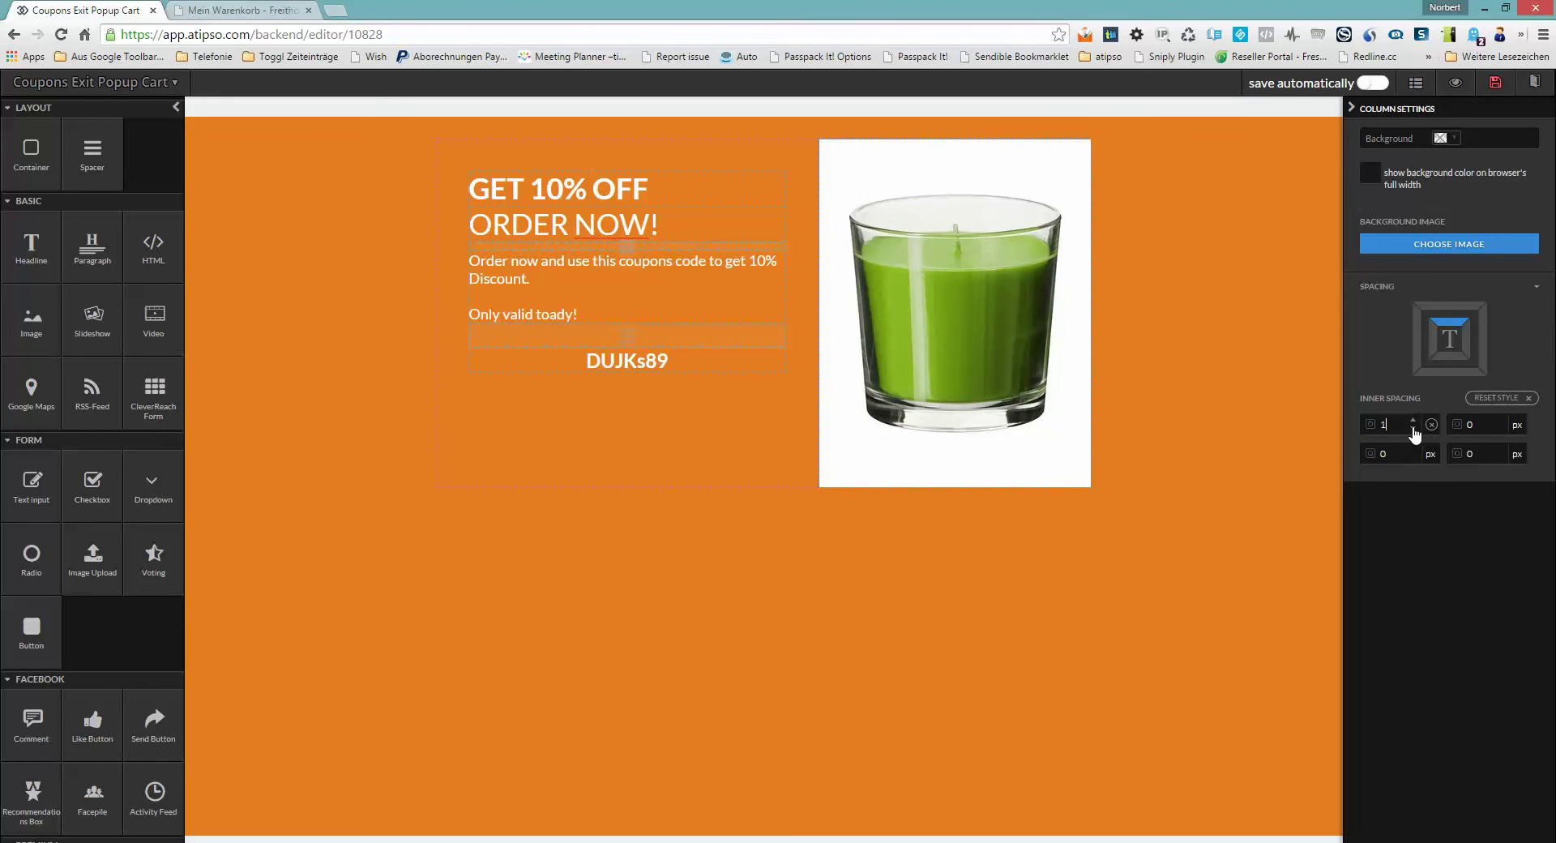
pyautogui.click(1412, 429)
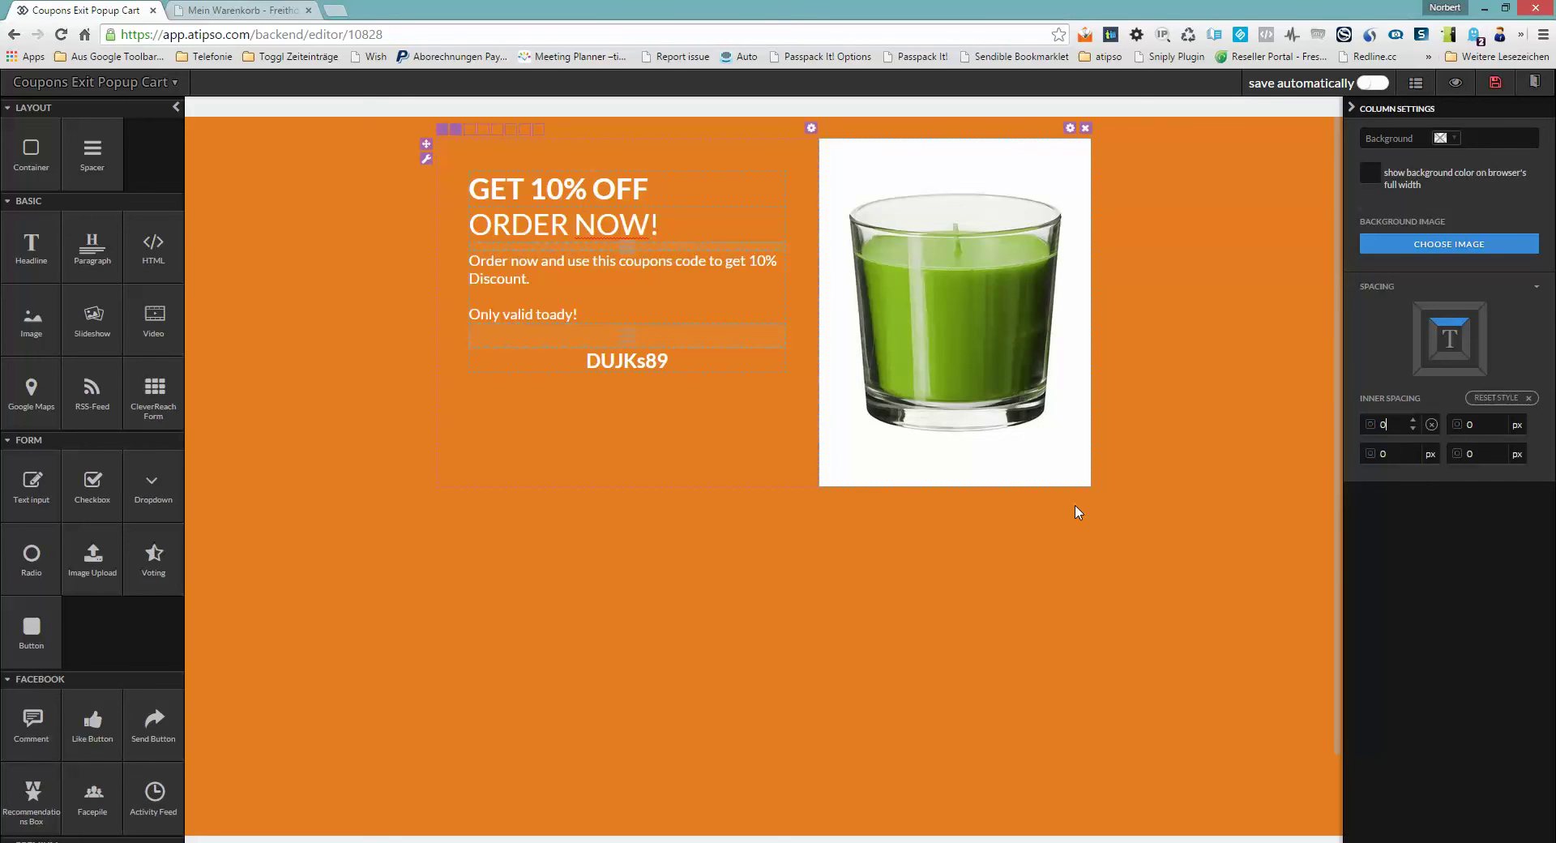
# Step: Save the popup design and open its publish settings
pyautogui.click(1495, 84)
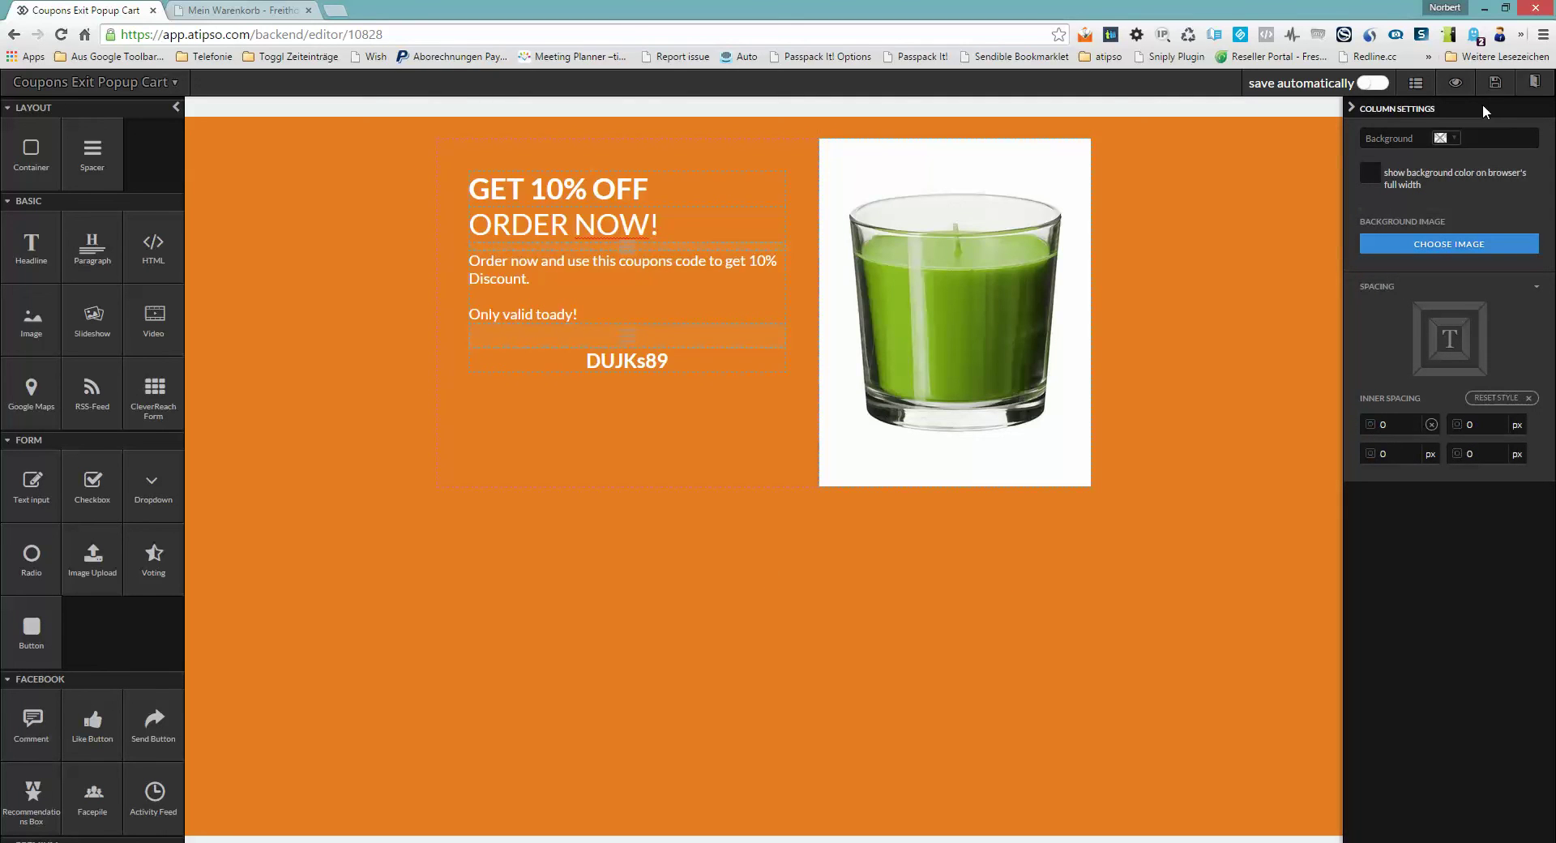
pyautogui.click(1418, 89)
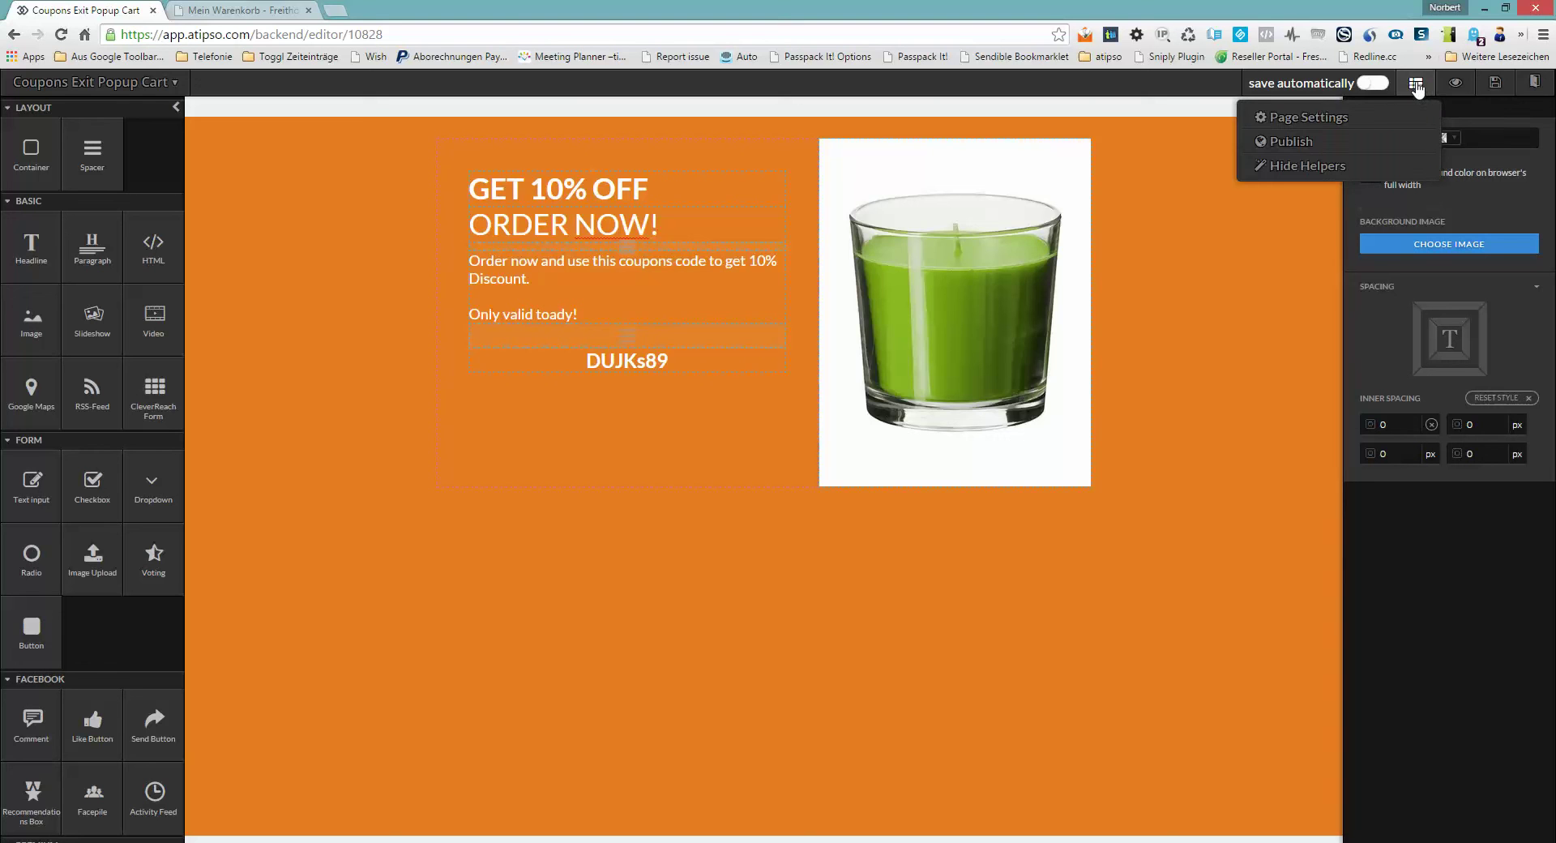
pyautogui.click(1418, 89)
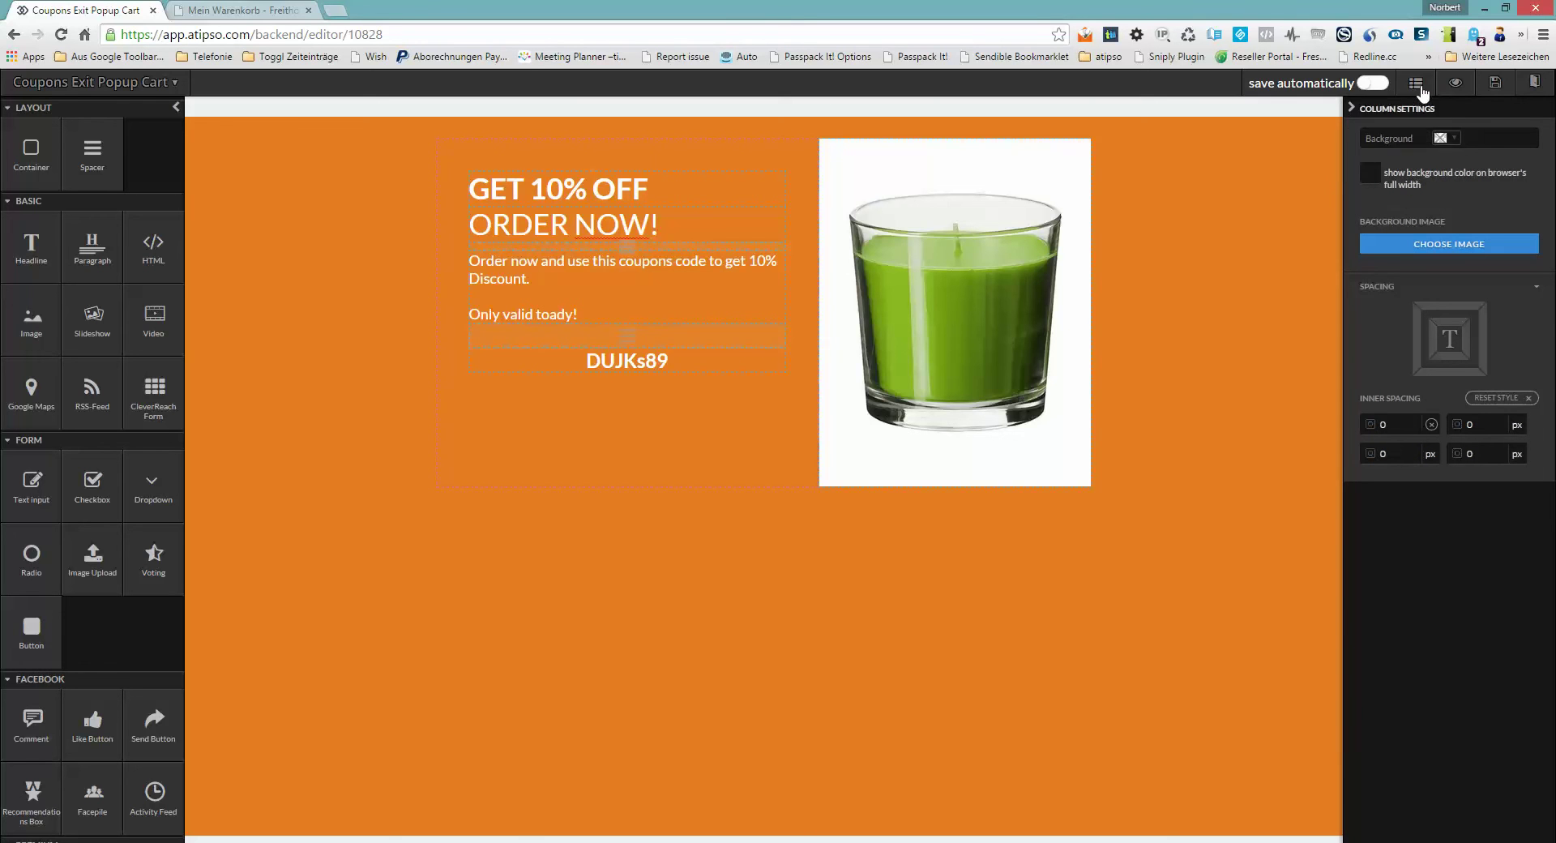
pyautogui.click(1414, 89)
pyautogui.click(1293, 142)
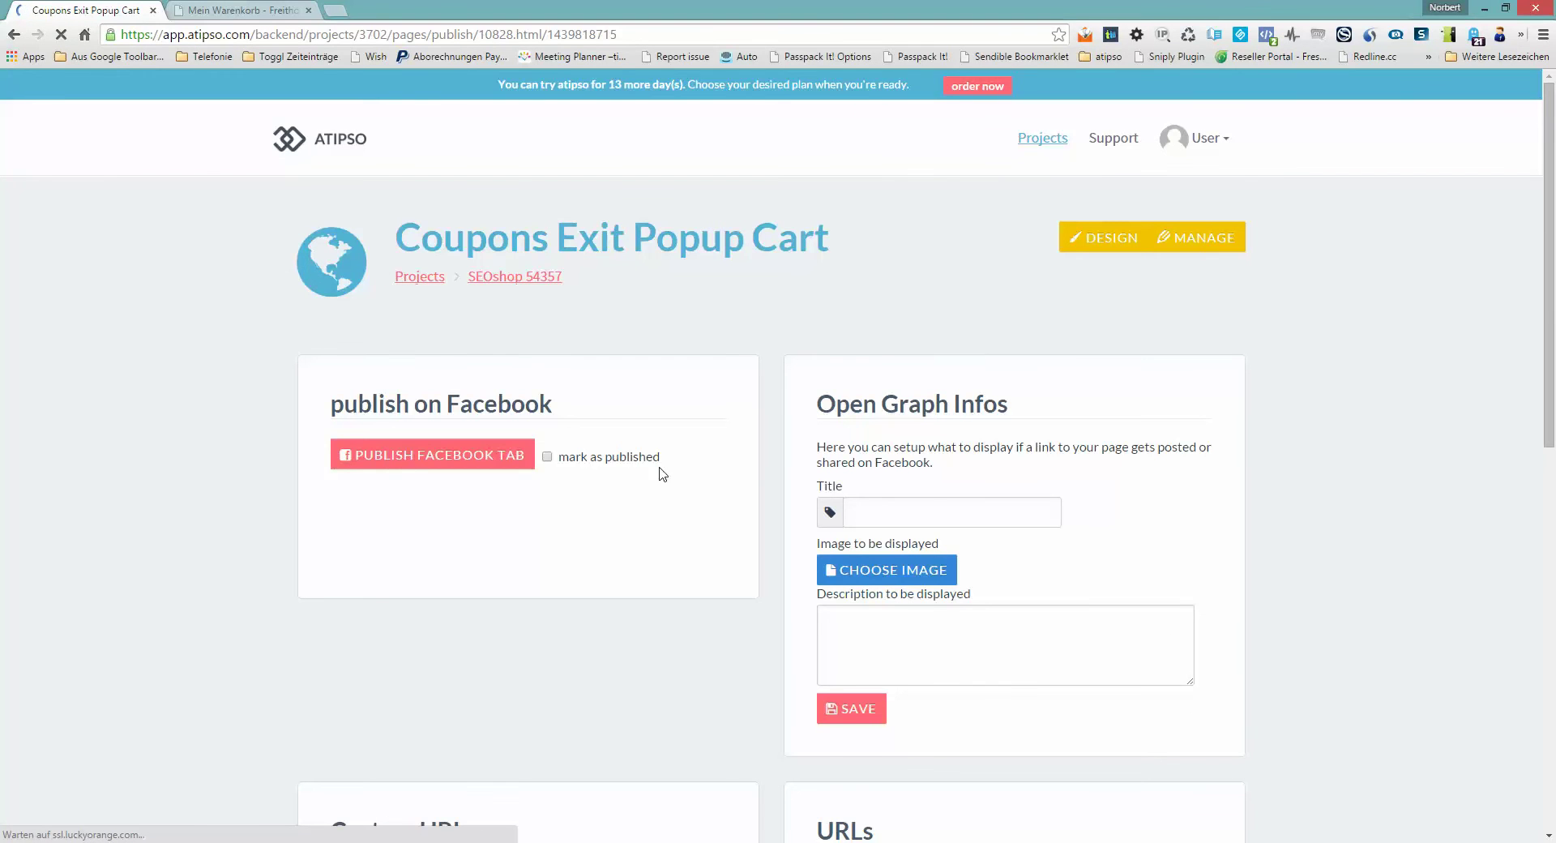
# Step: Review the publishing options and examine the project embed code under Dynamic Embedding
pyautogui.scroll(-6, 584, 417)
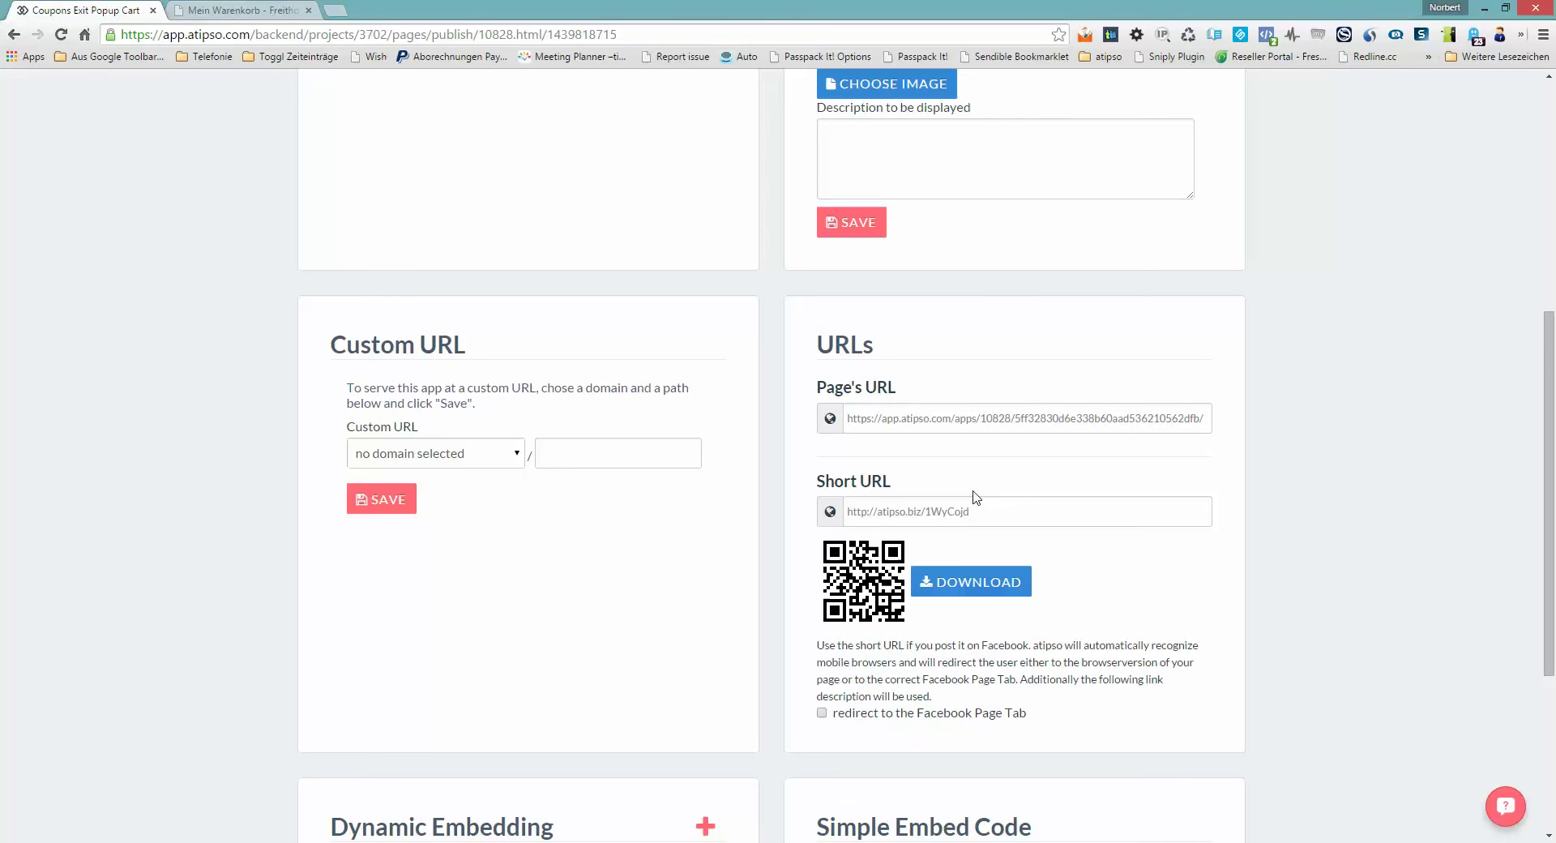
pyautogui.scroll(4, 743, 330)
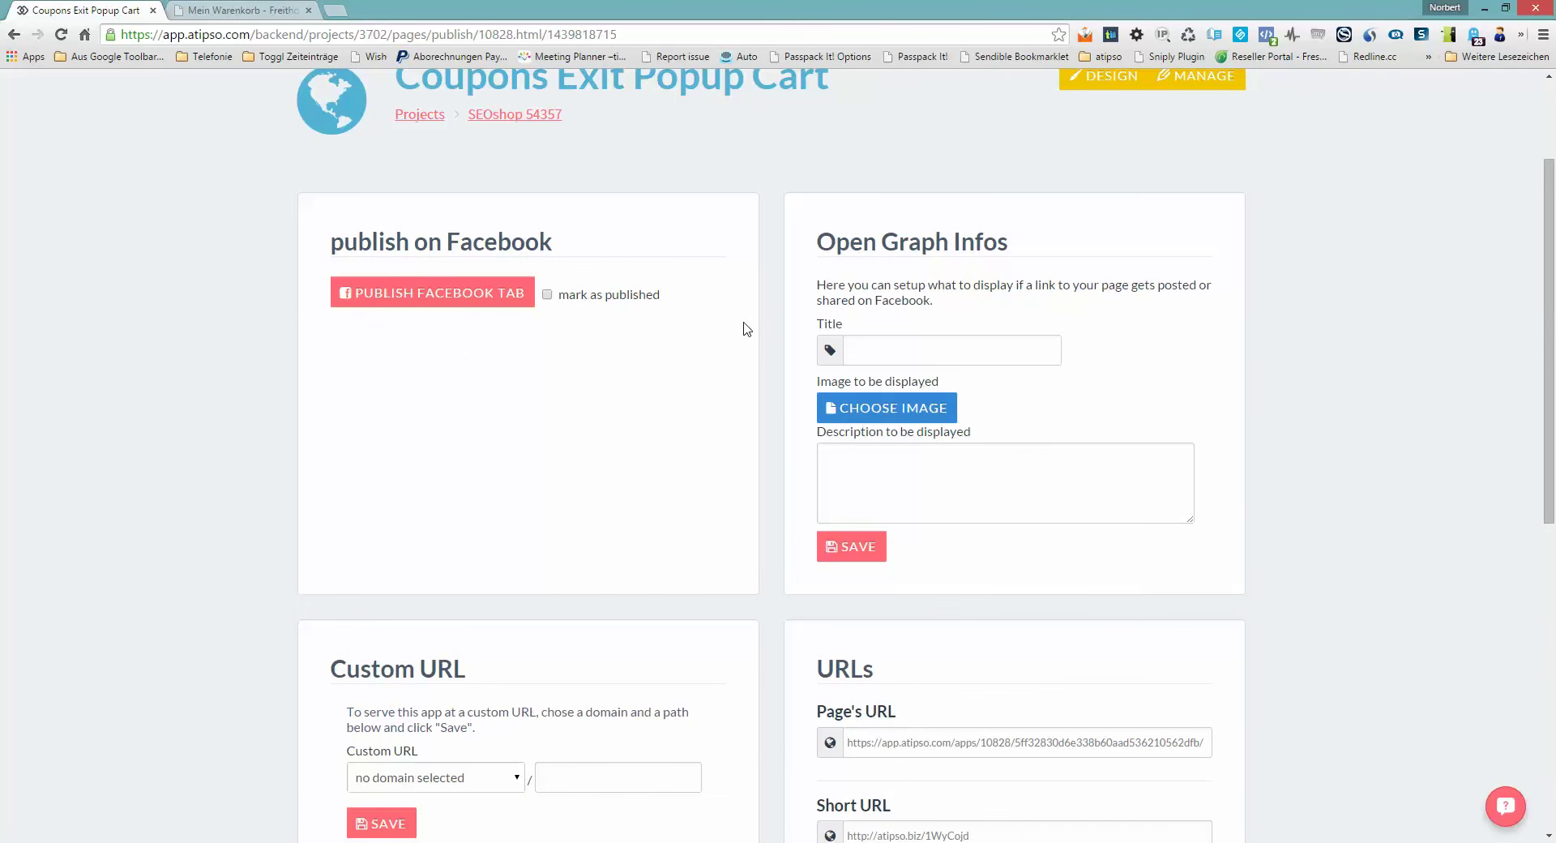
pyautogui.scroll(-8, 615, 300)
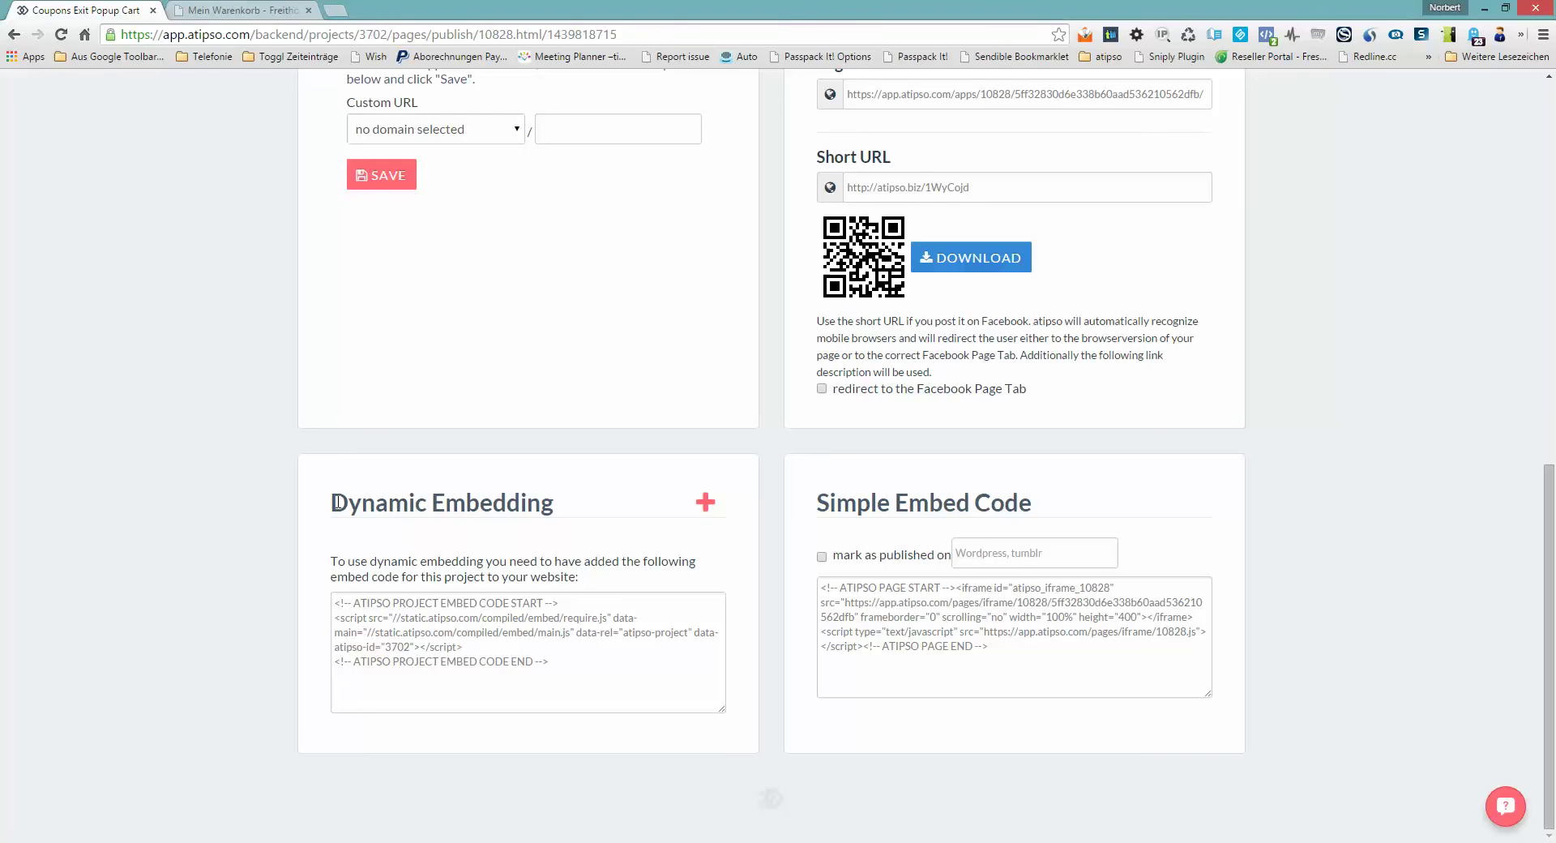
pyautogui.moveTo(336, 503); pyautogui.dragTo(554, 504)
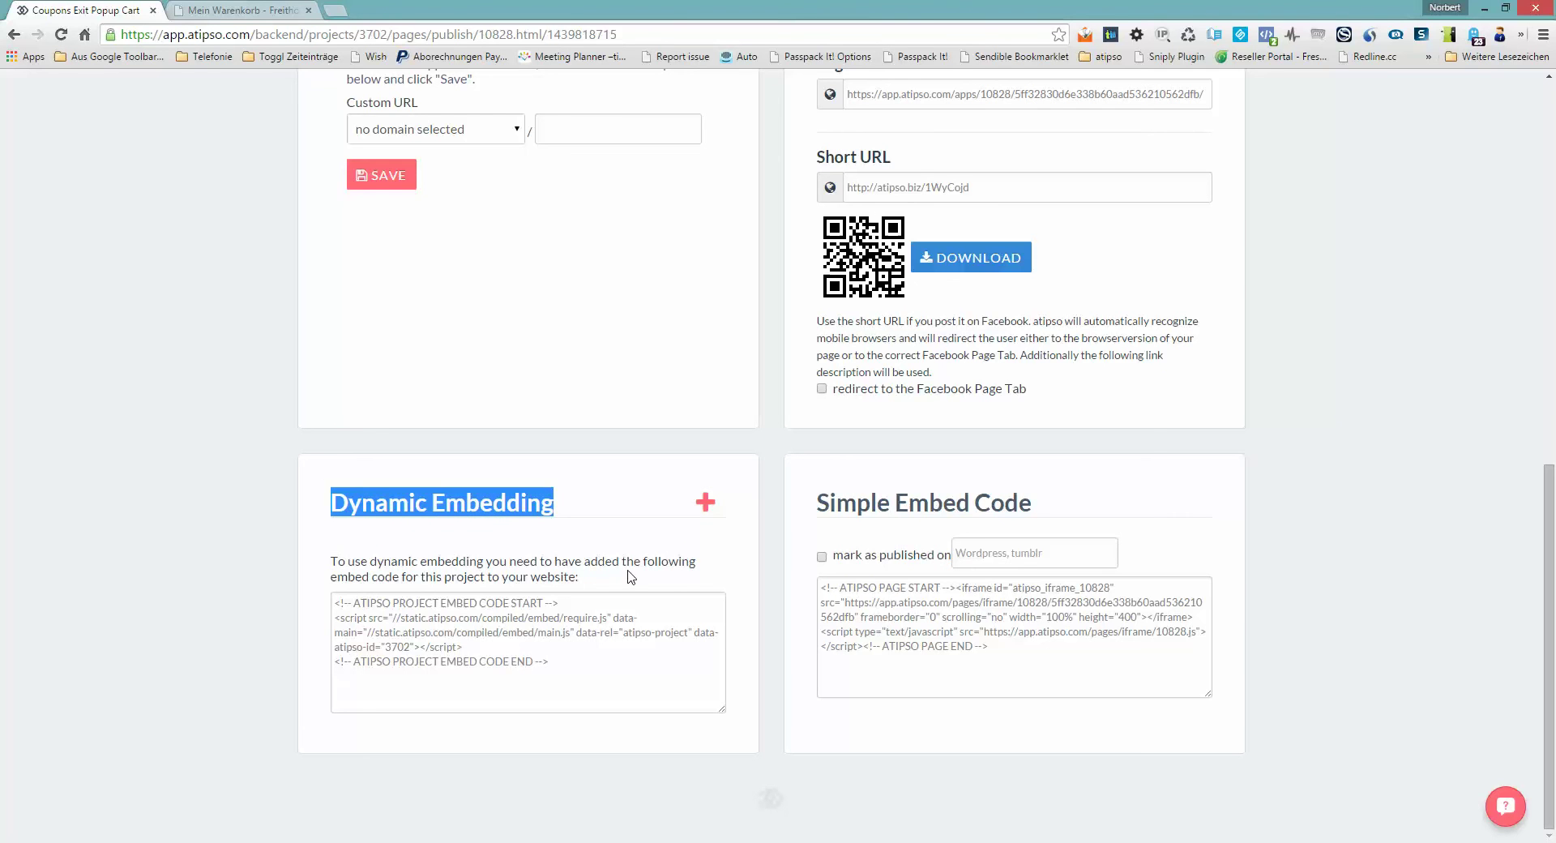
pyautogui.click(557, 671)
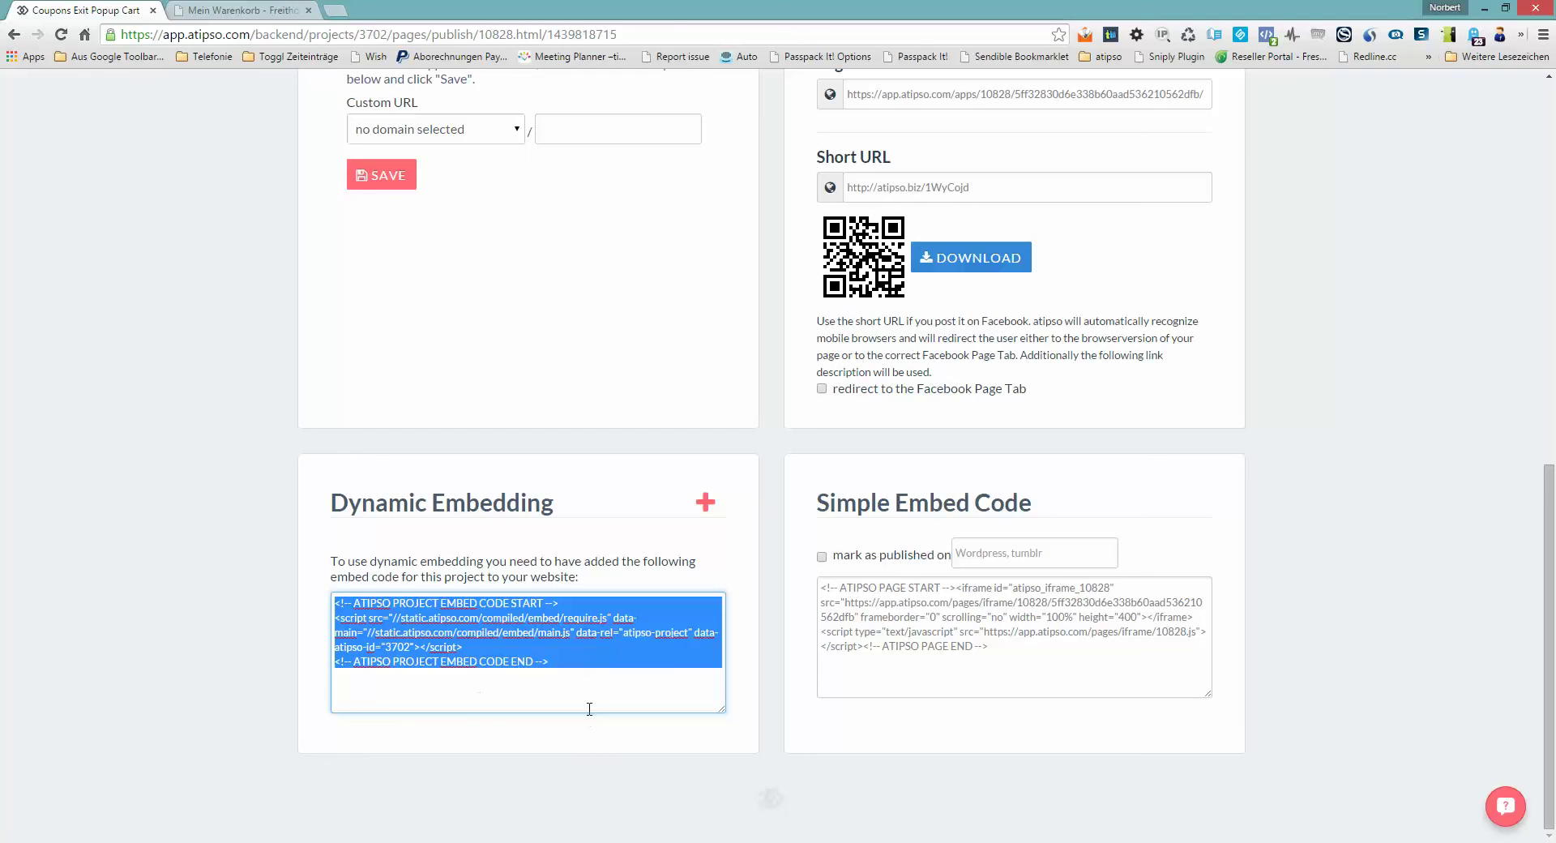
# Step: Add an exit intent under Dynamic Embedding and restrict it to a specific URL
pyautogui.click(702, 508)
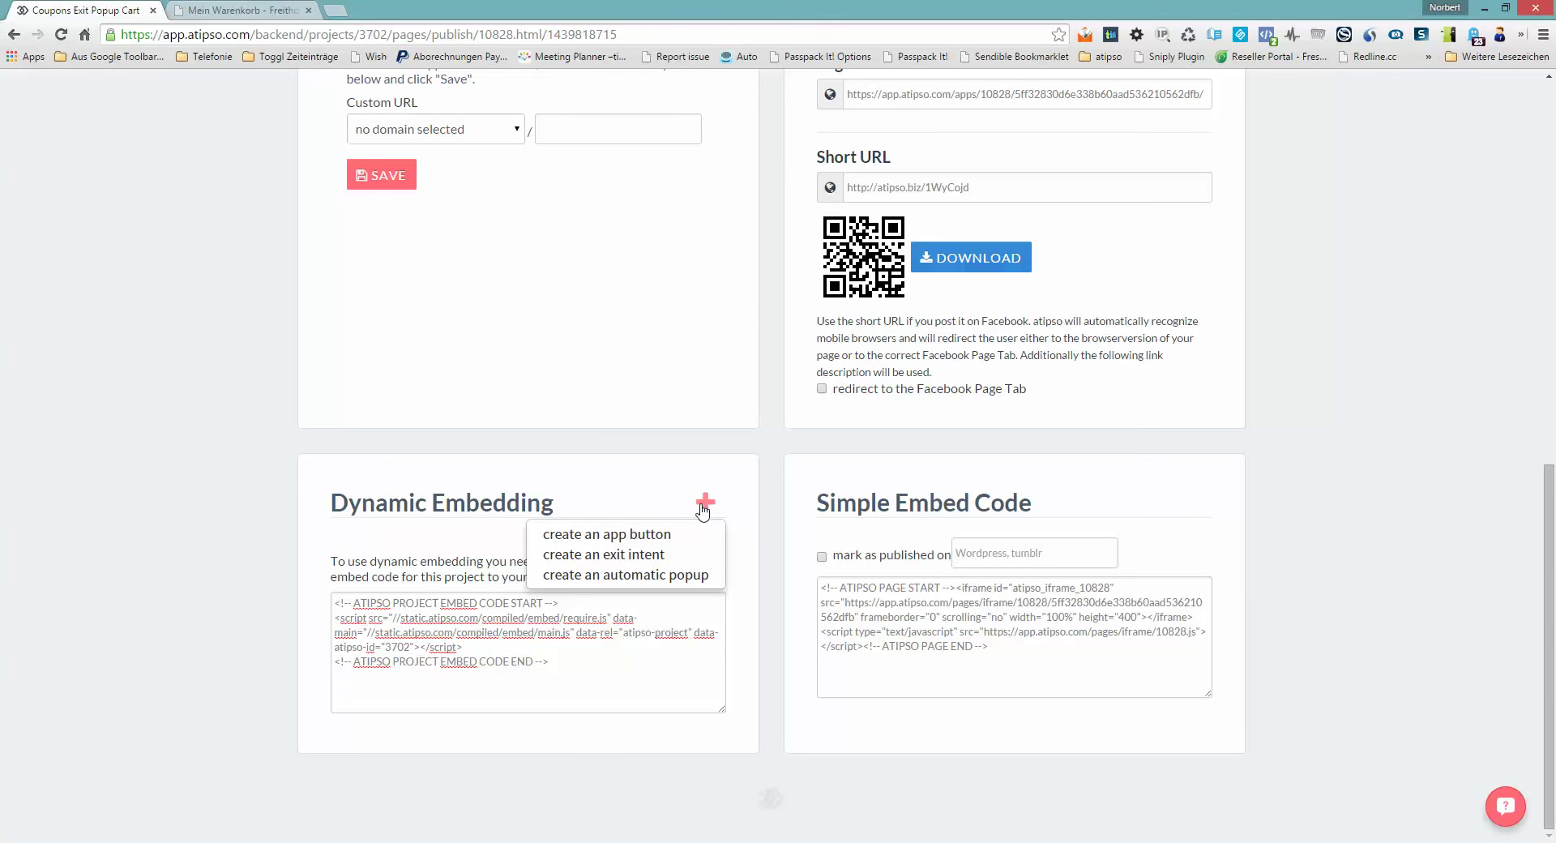
pyautogui.click(633, 554)
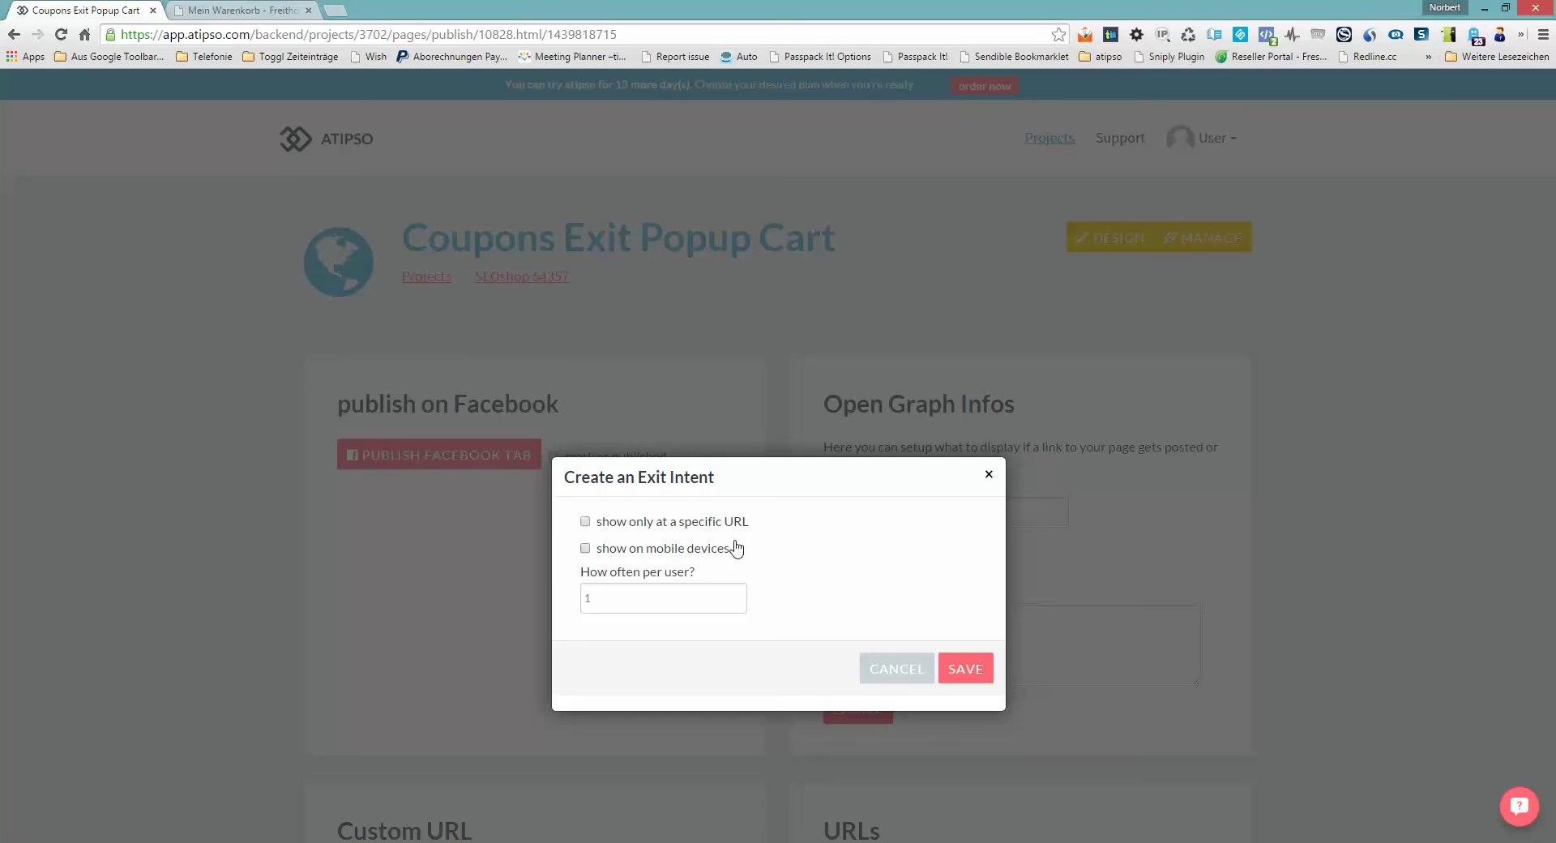
pyautogui.click(626, 528)
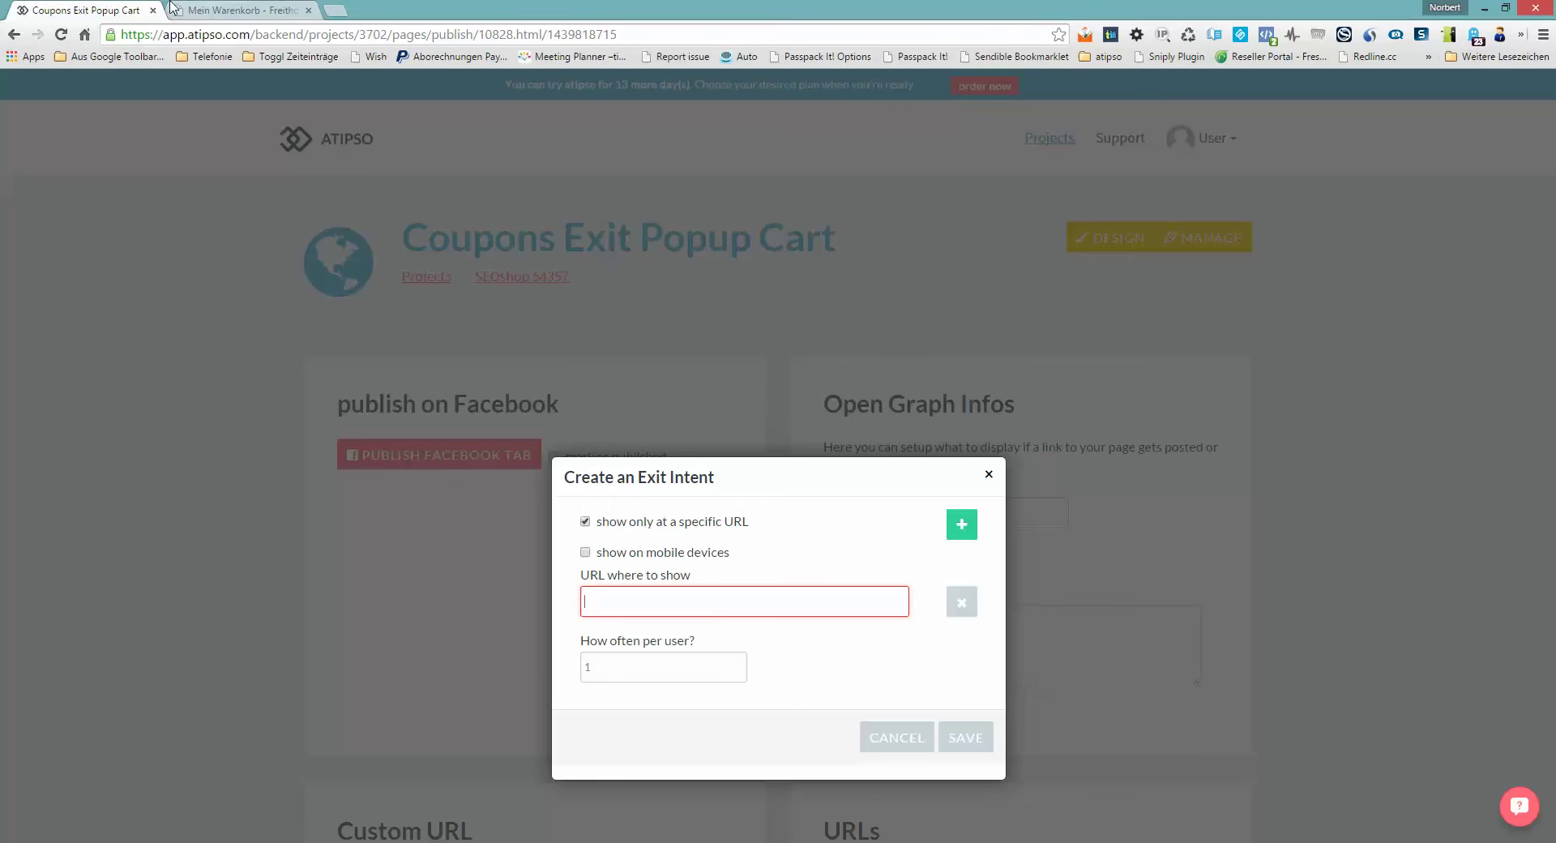
# Step: Copy the web shop's cart page address and enter it as the URL where the exit intent shows
pyautogui.click(215, 9)
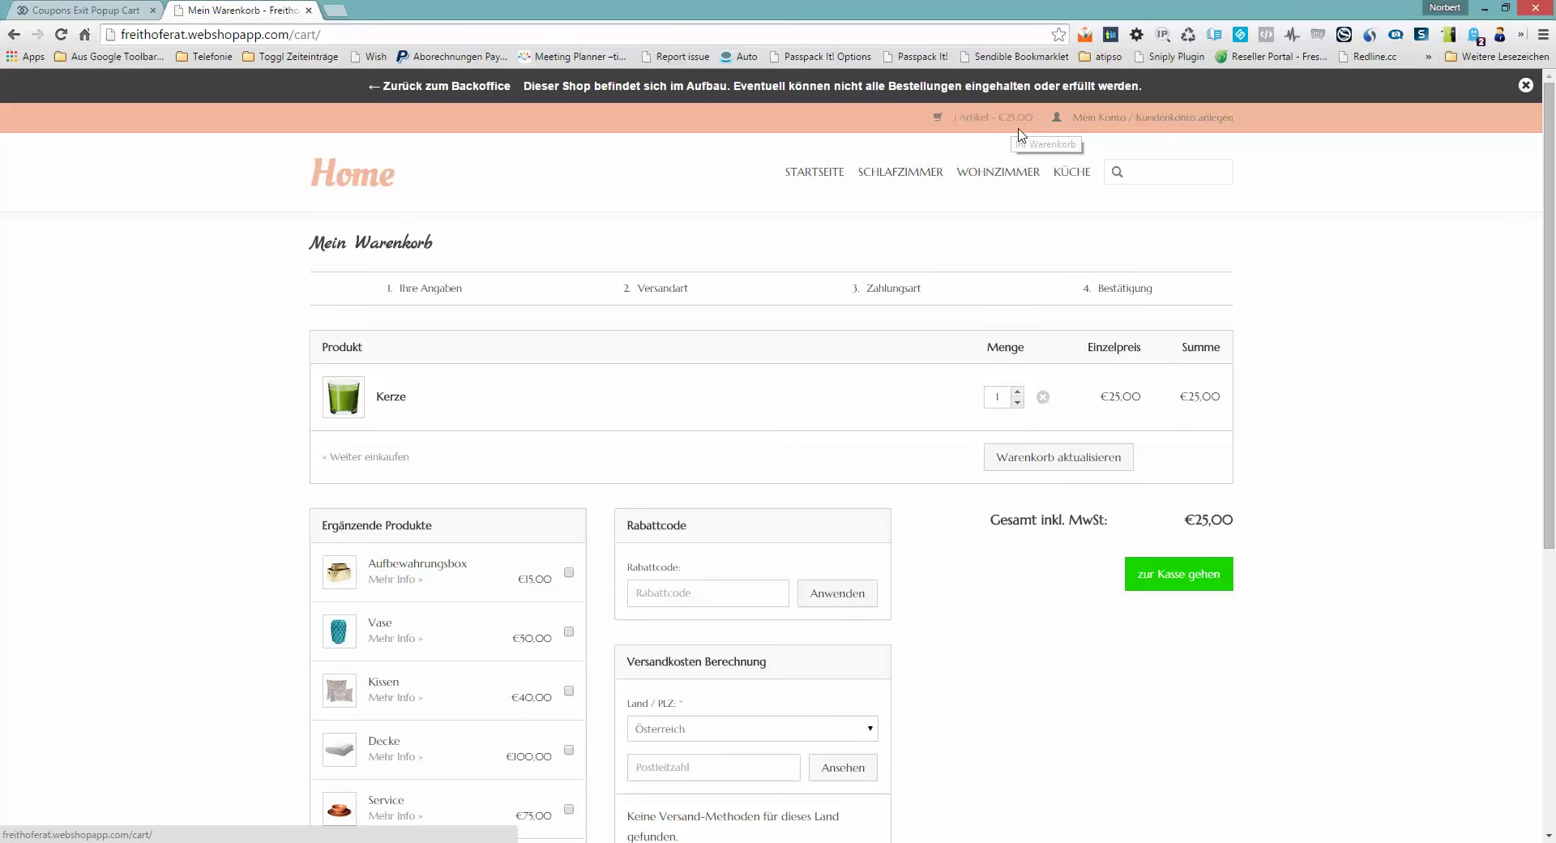
pyautogui.click(1013, 120)
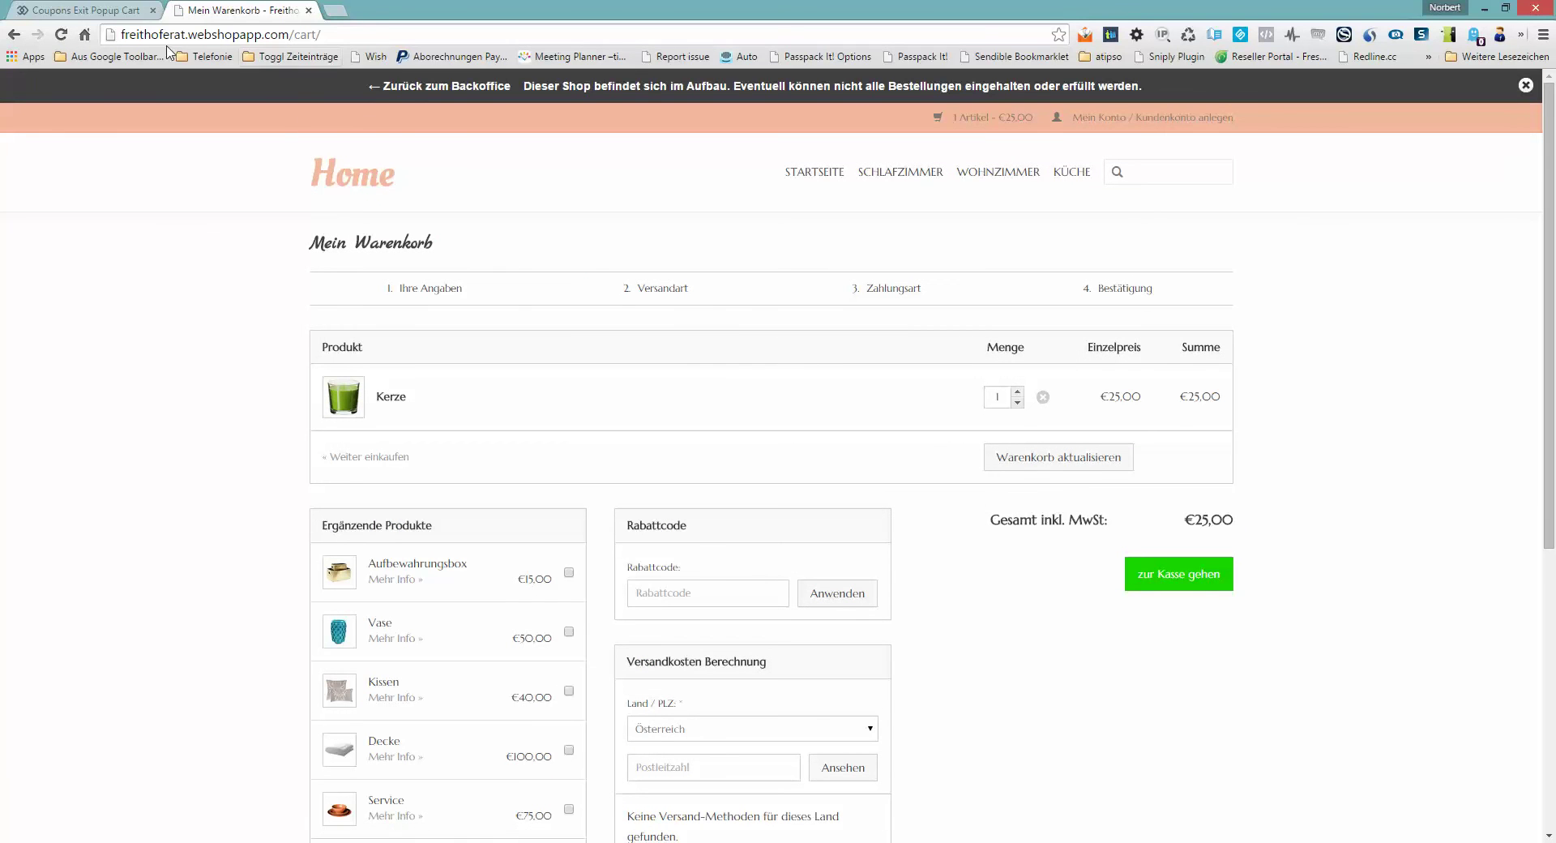
pyautogui.click(373, 30)
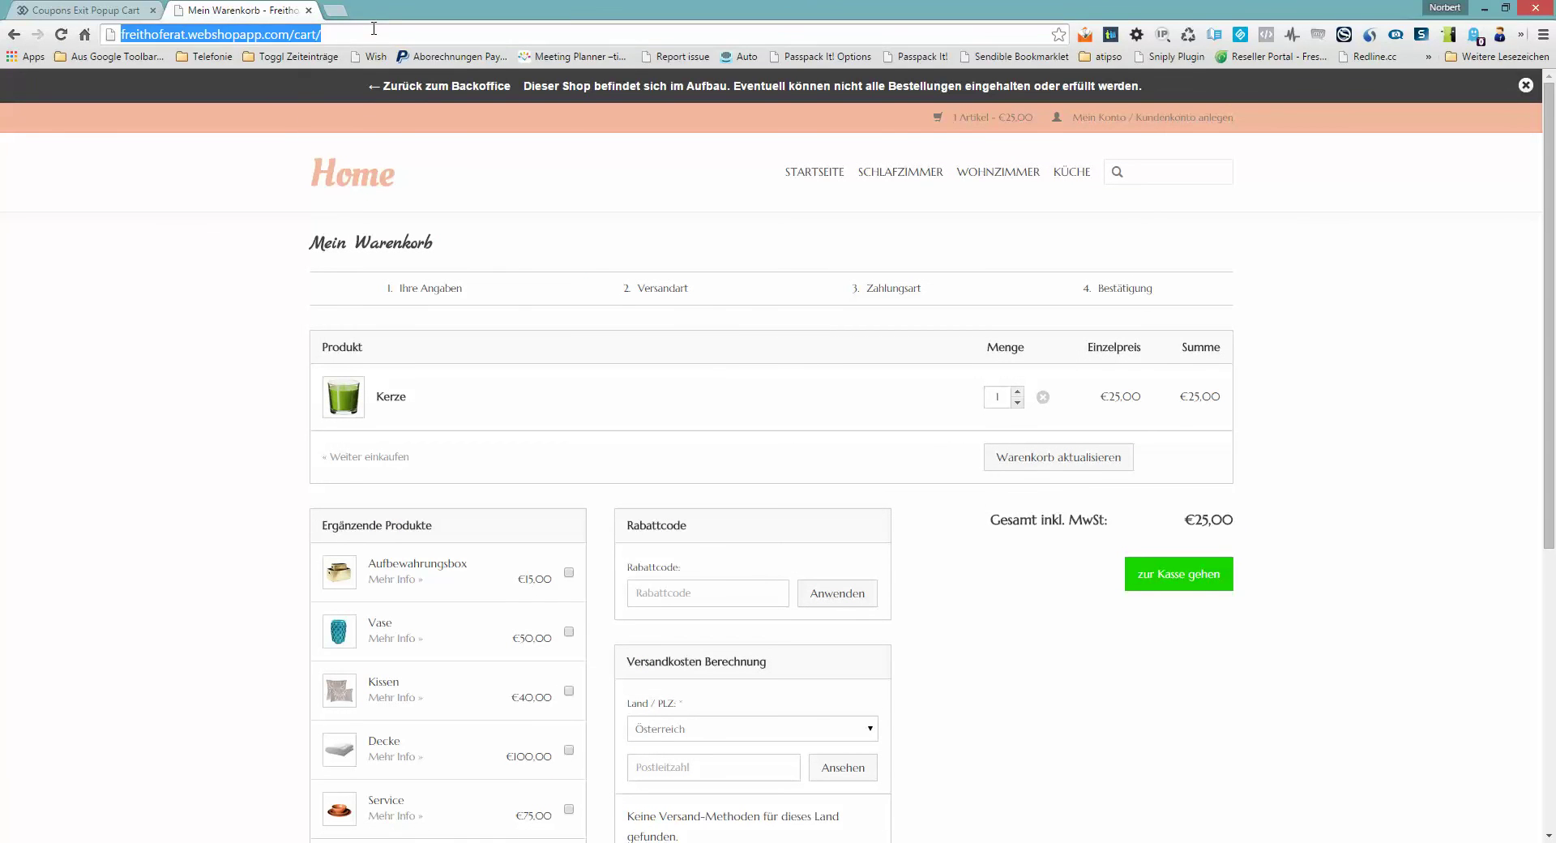
pyautogui.hotkey('ctrl', 'c')
pyautogui.click(81, 10)
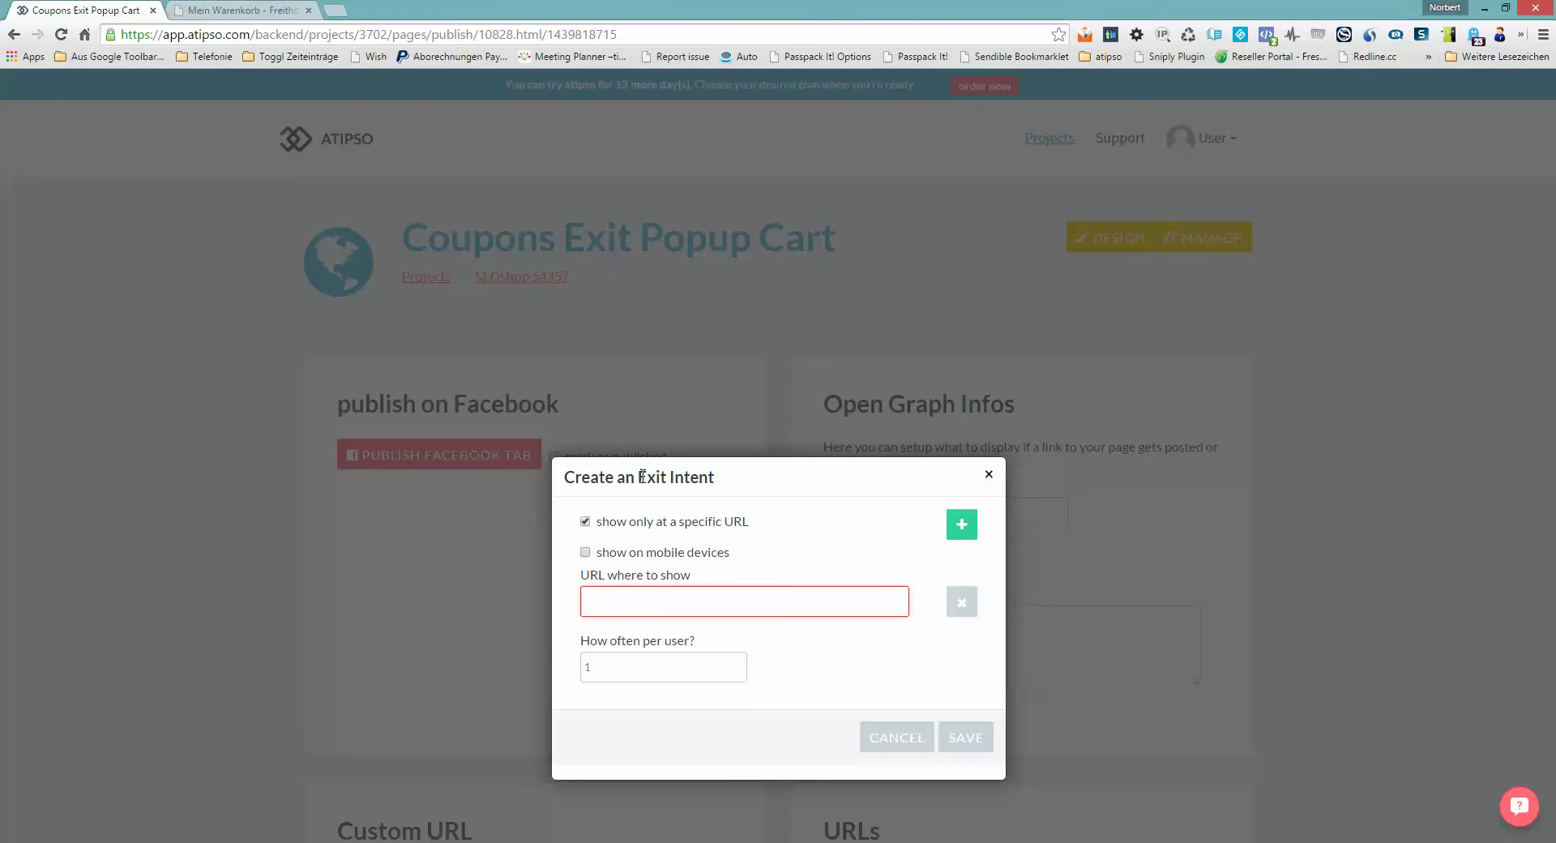
pyautogui.hotkey('ctrl', 'v')
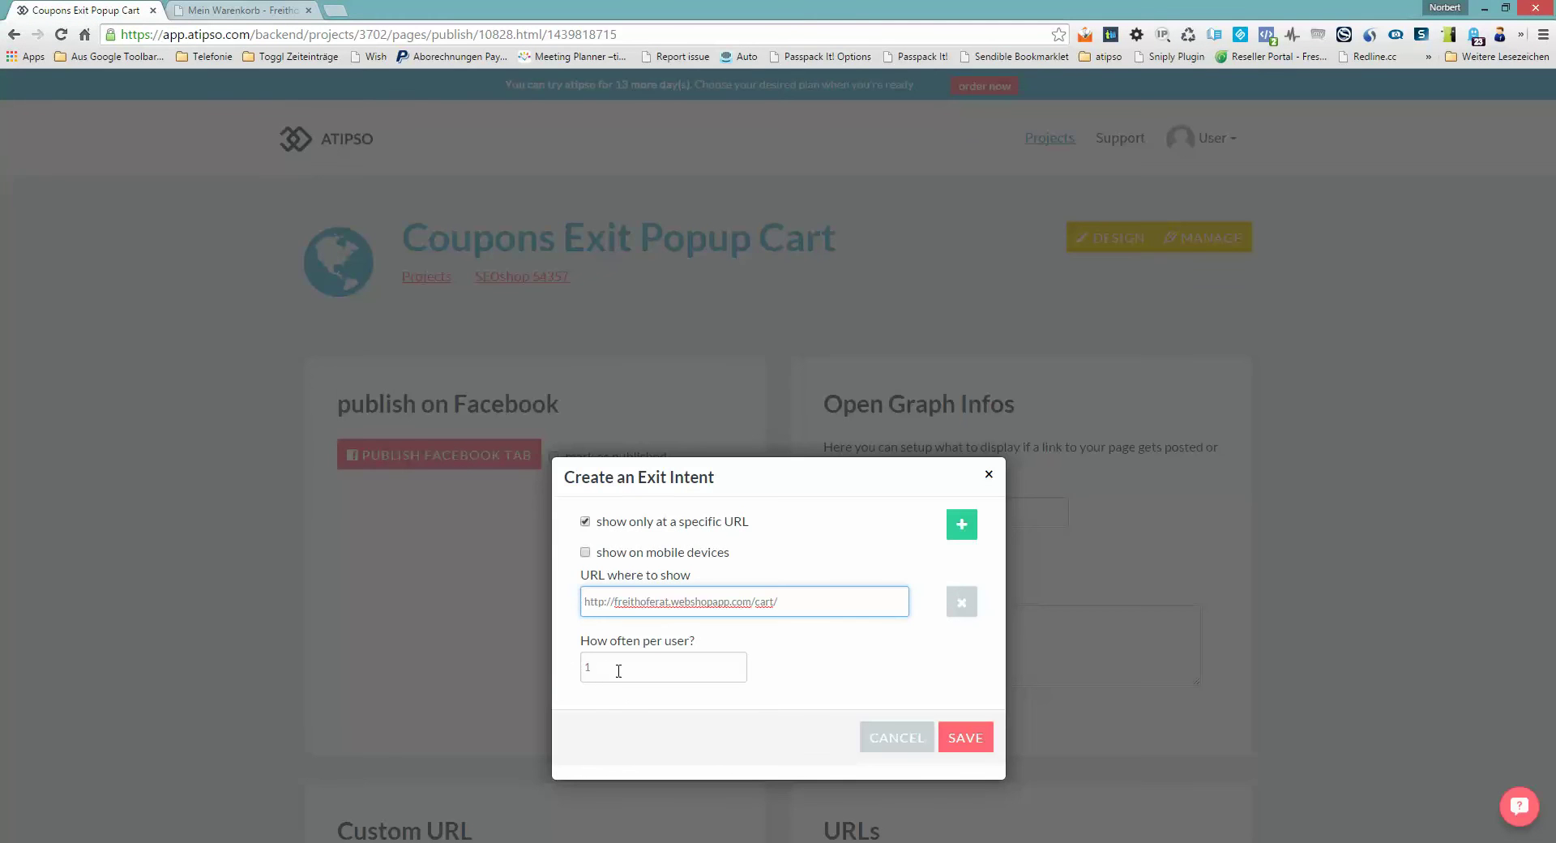
# Step: Set how often the exit intent shows per user to 2 and save it
pyautogui.doubleClick(618, 671)
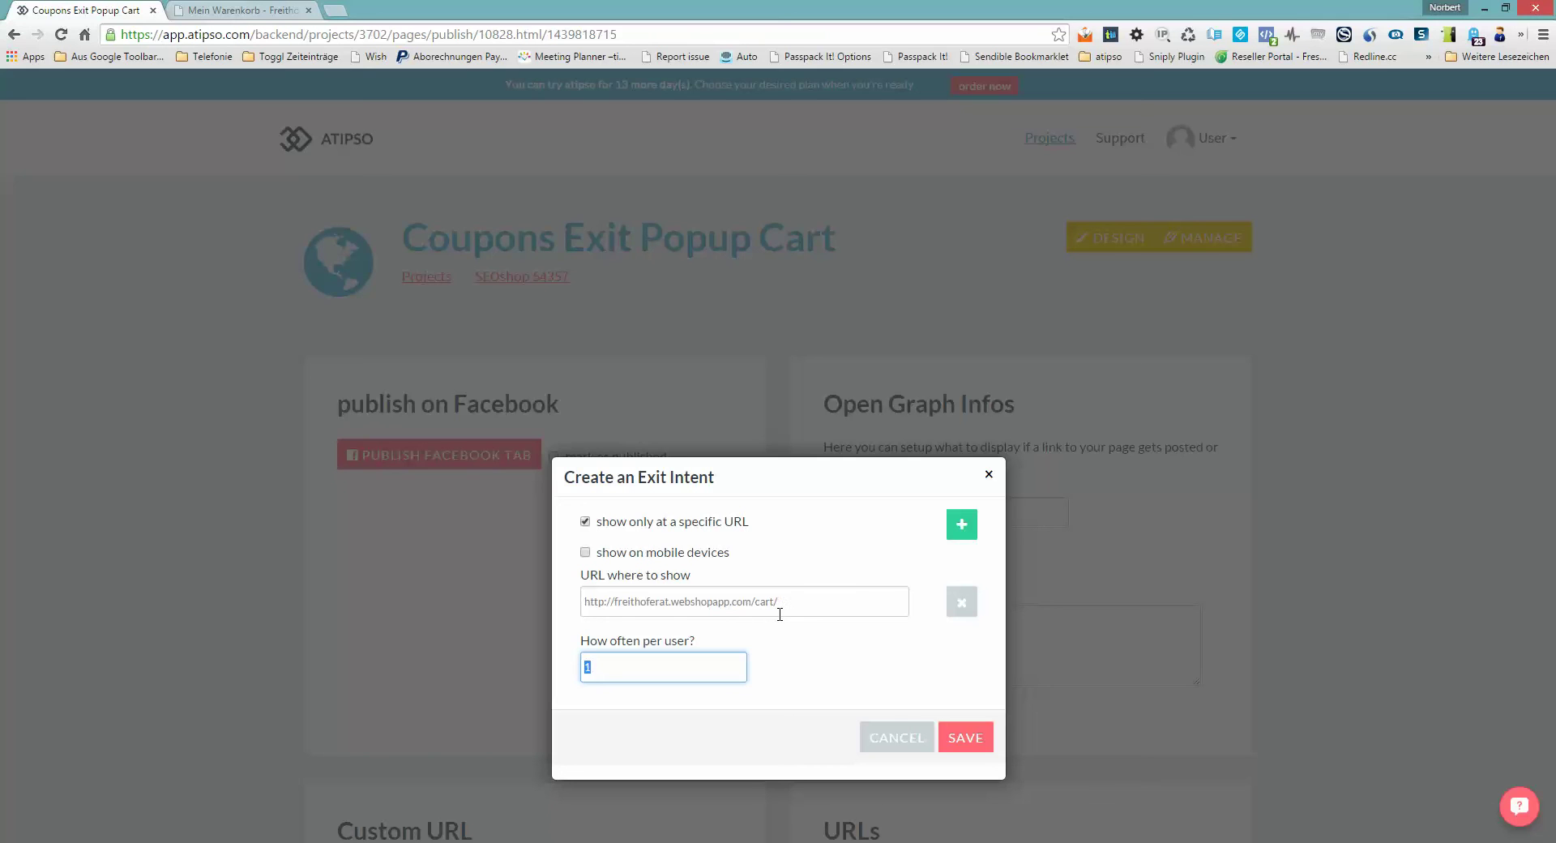
pyautogui.write('2')
pyautogui.click(989, 743)
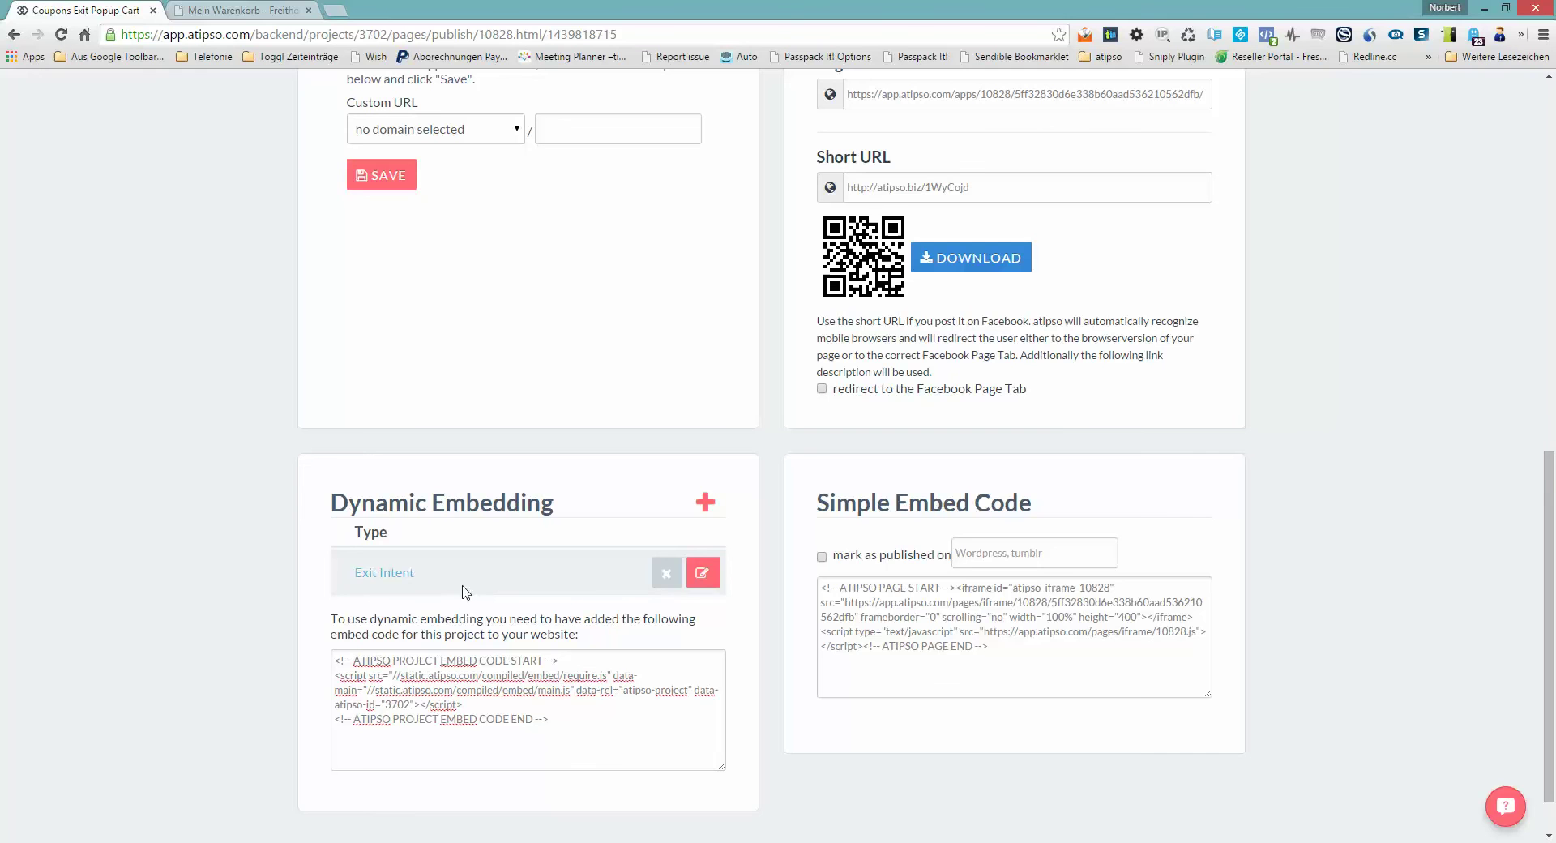
# Step: Reload the shop's cart page, trigger the exit popup to check its coupon code, and close it
pyautogui.click(237, 9)
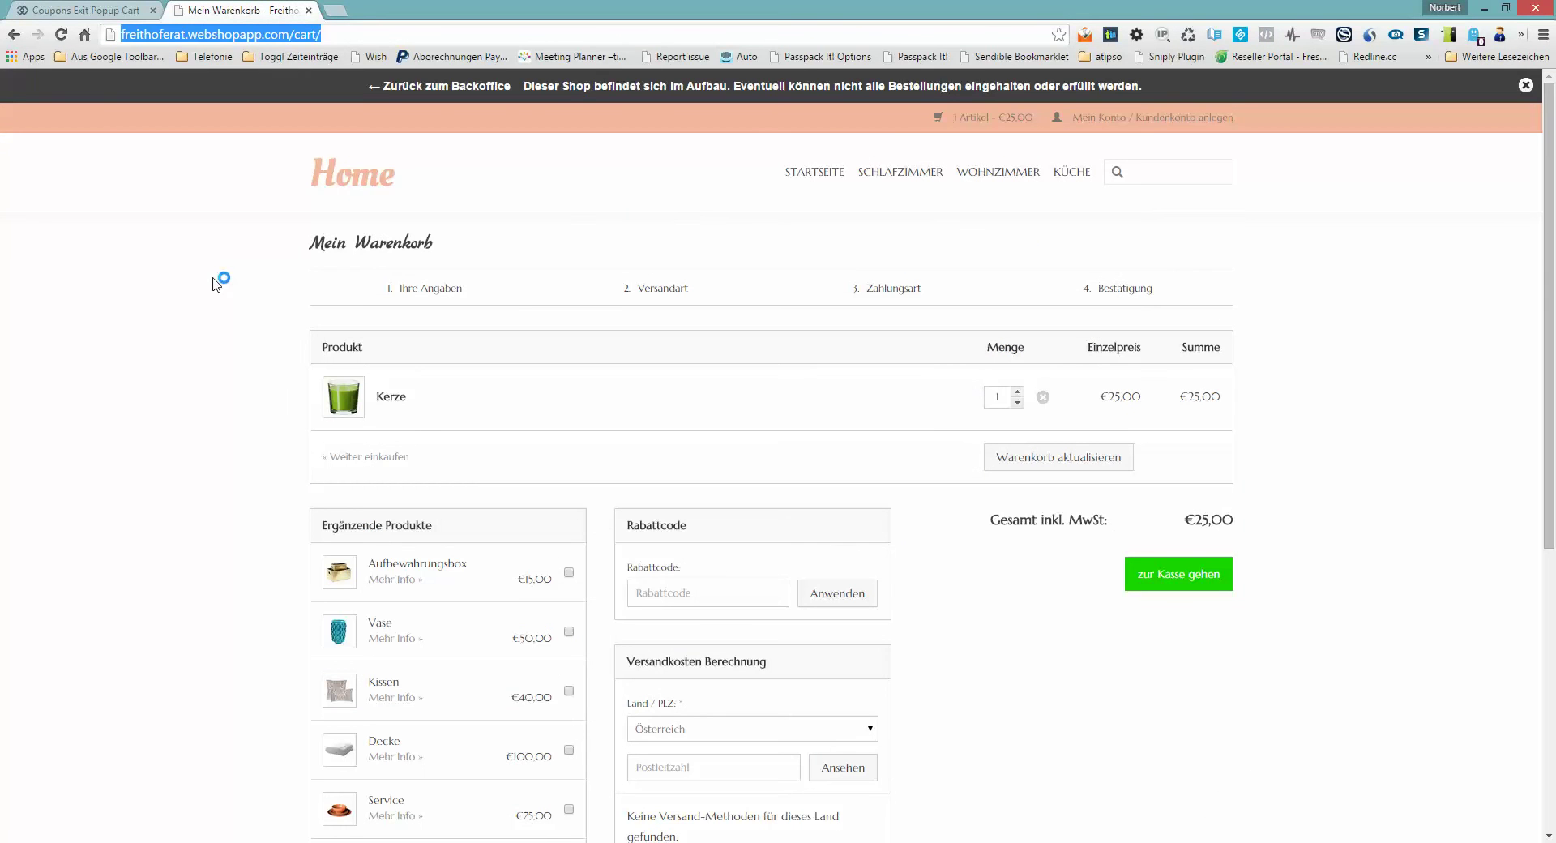
pyautogui.press('Return')
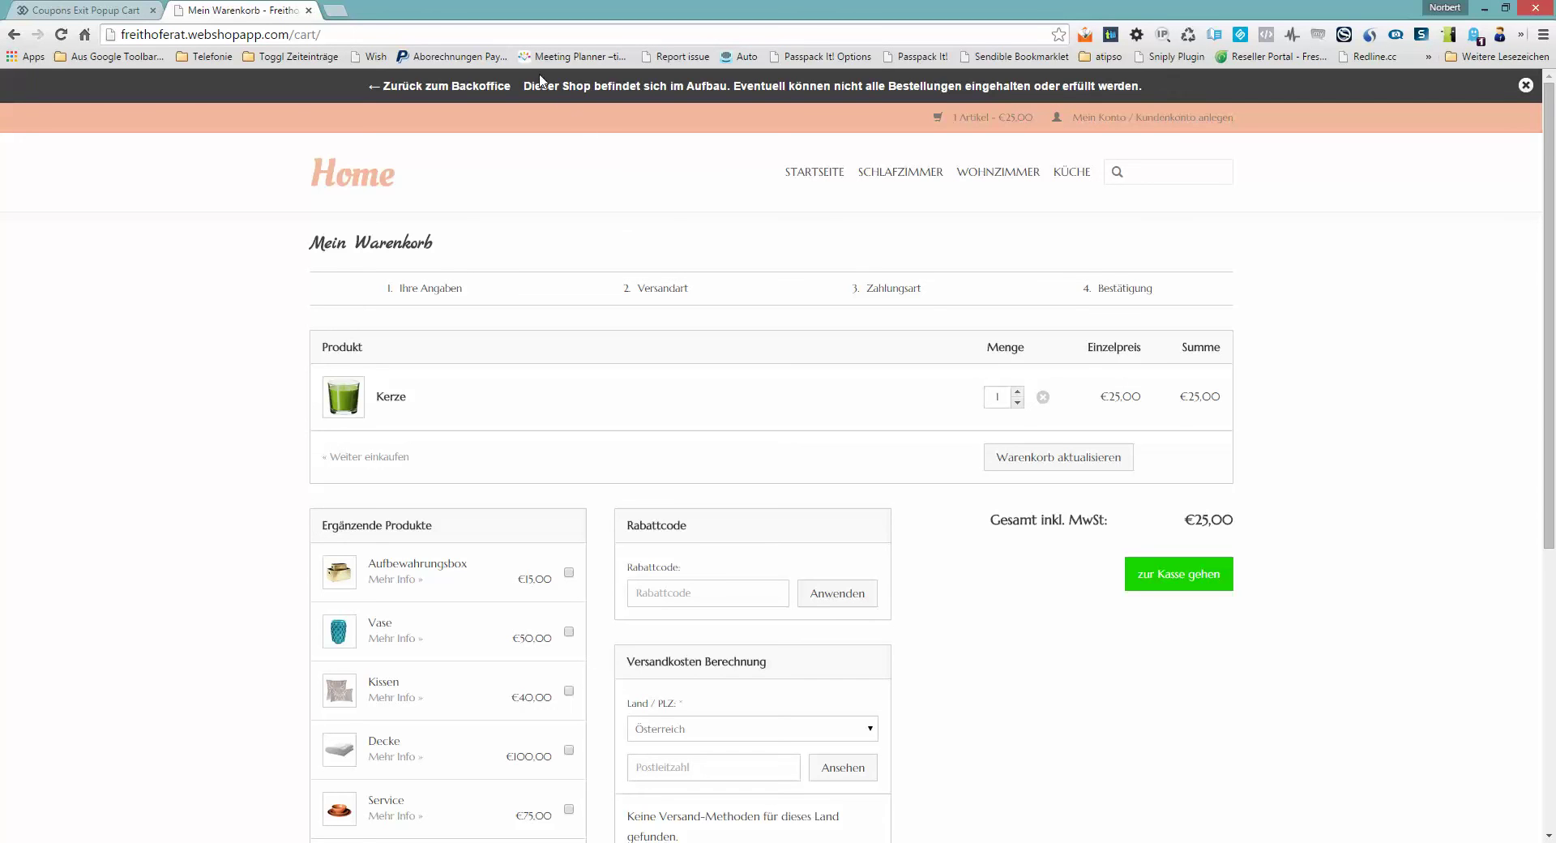
pyautogui.moveTo(523, 55)
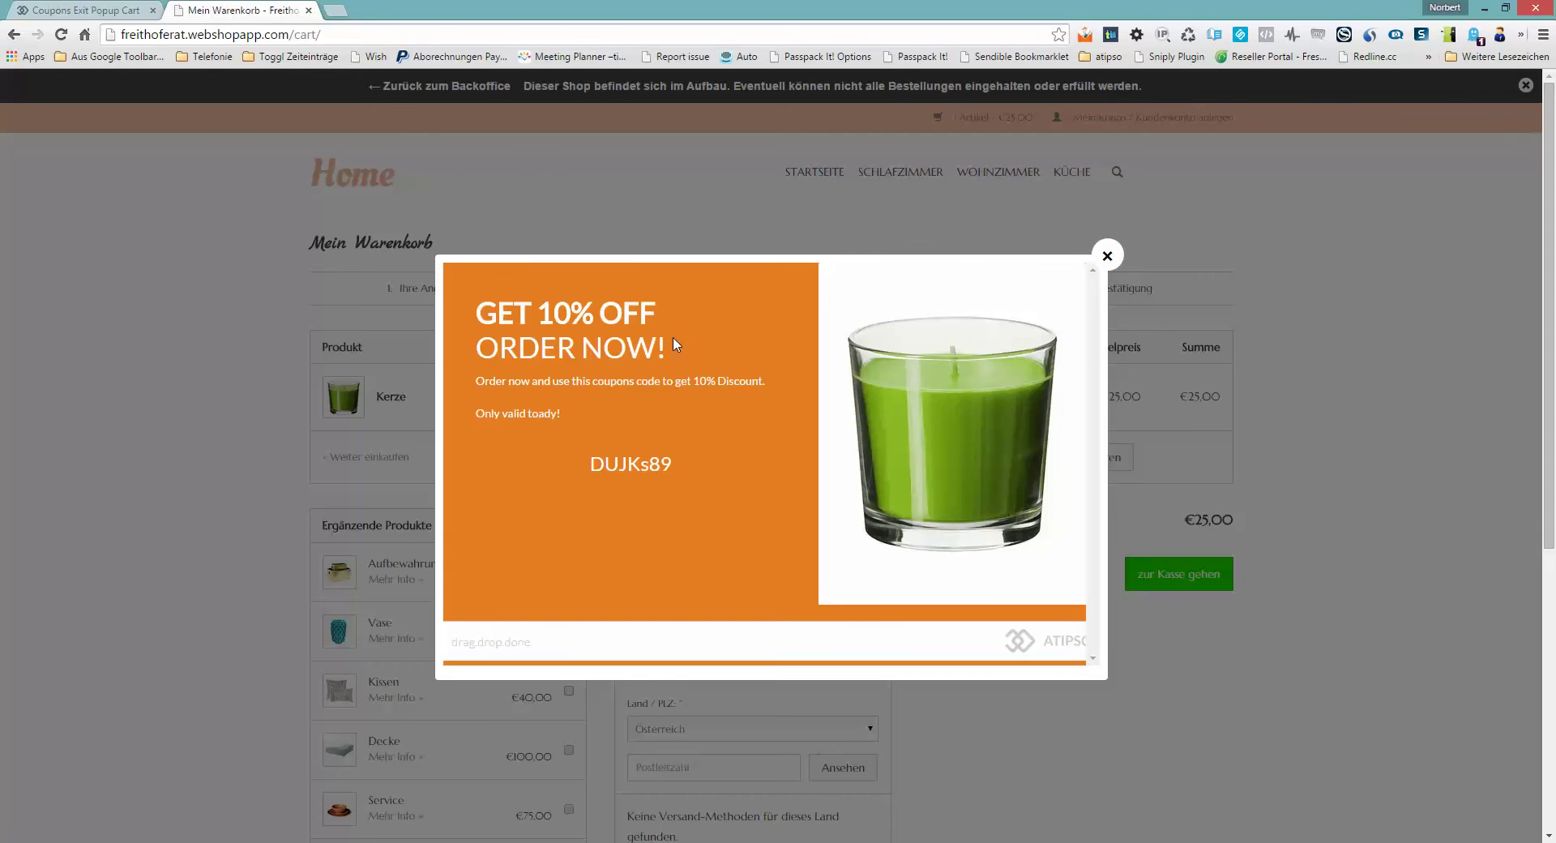
pyautogui.doubleClick(617, 470)
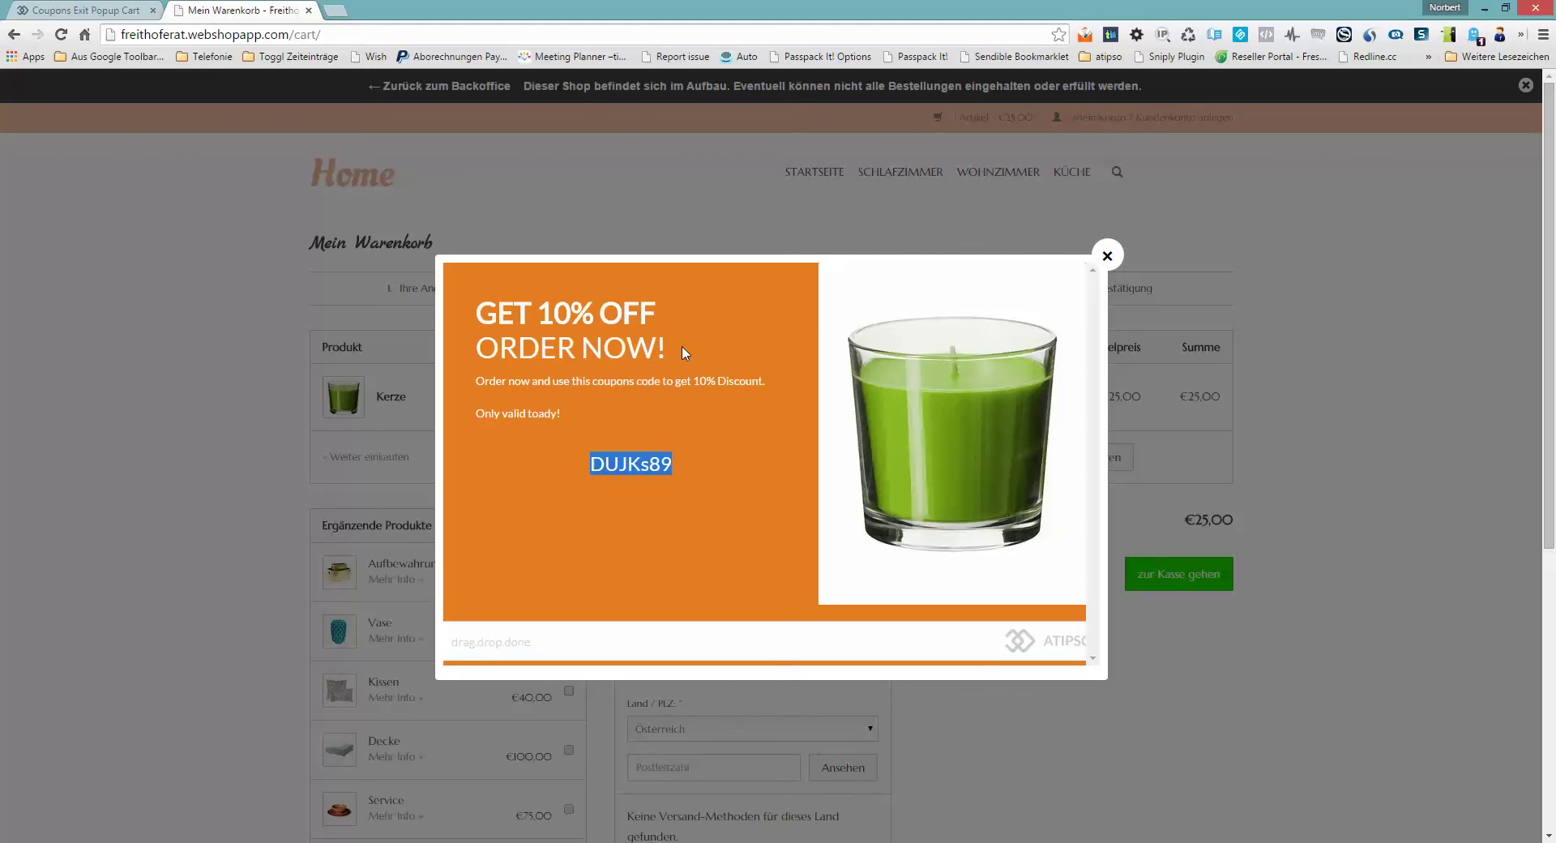
pyautogui.click(1110, 259)
pyautogui.scroll(-1, 985, 530)
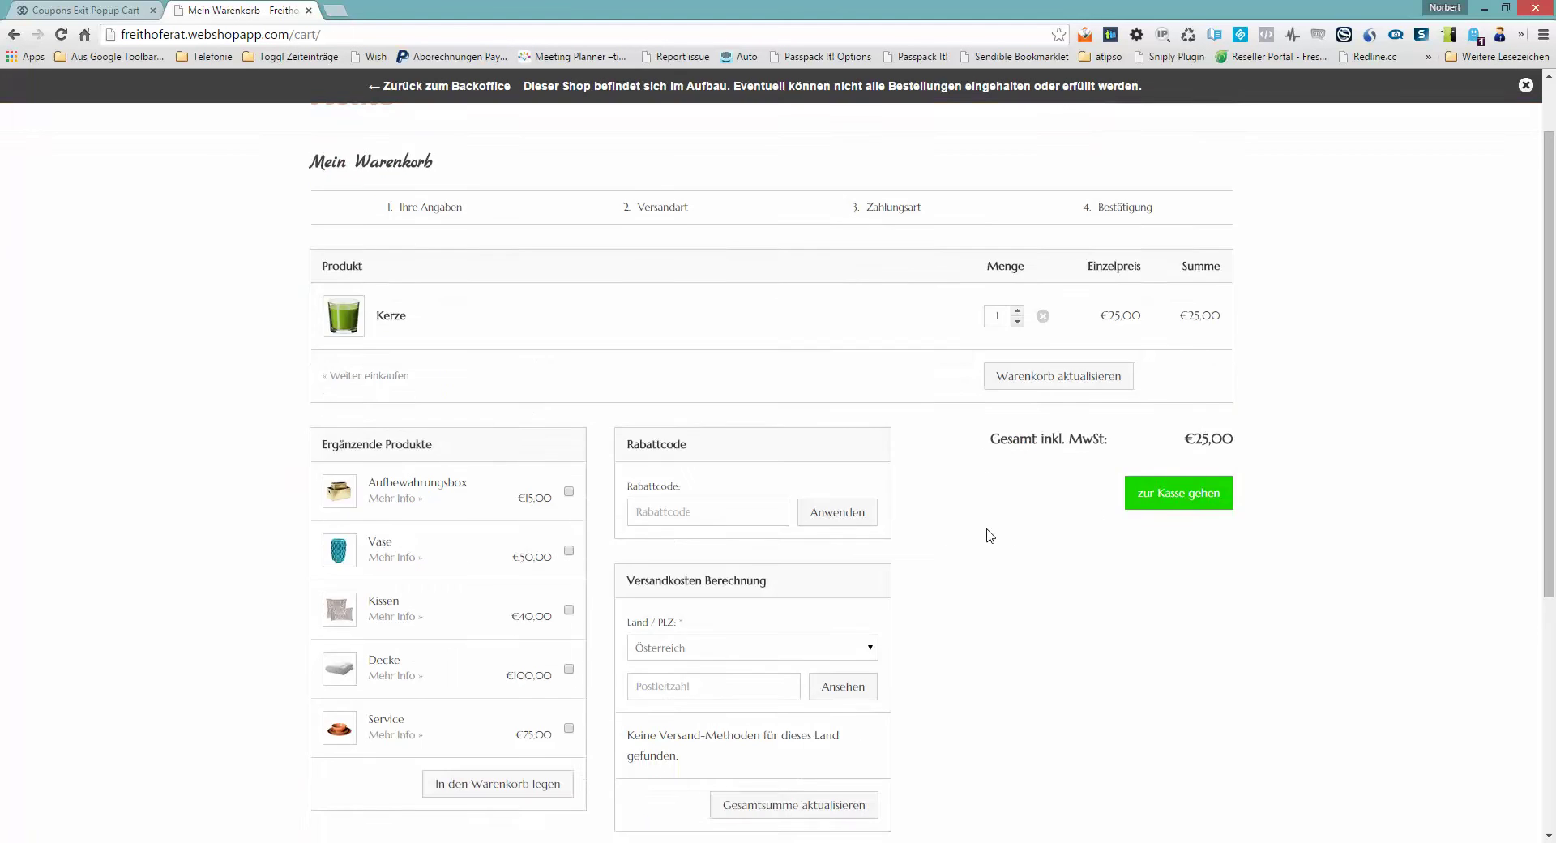
pyautogui.scroll(1, 985, 531)
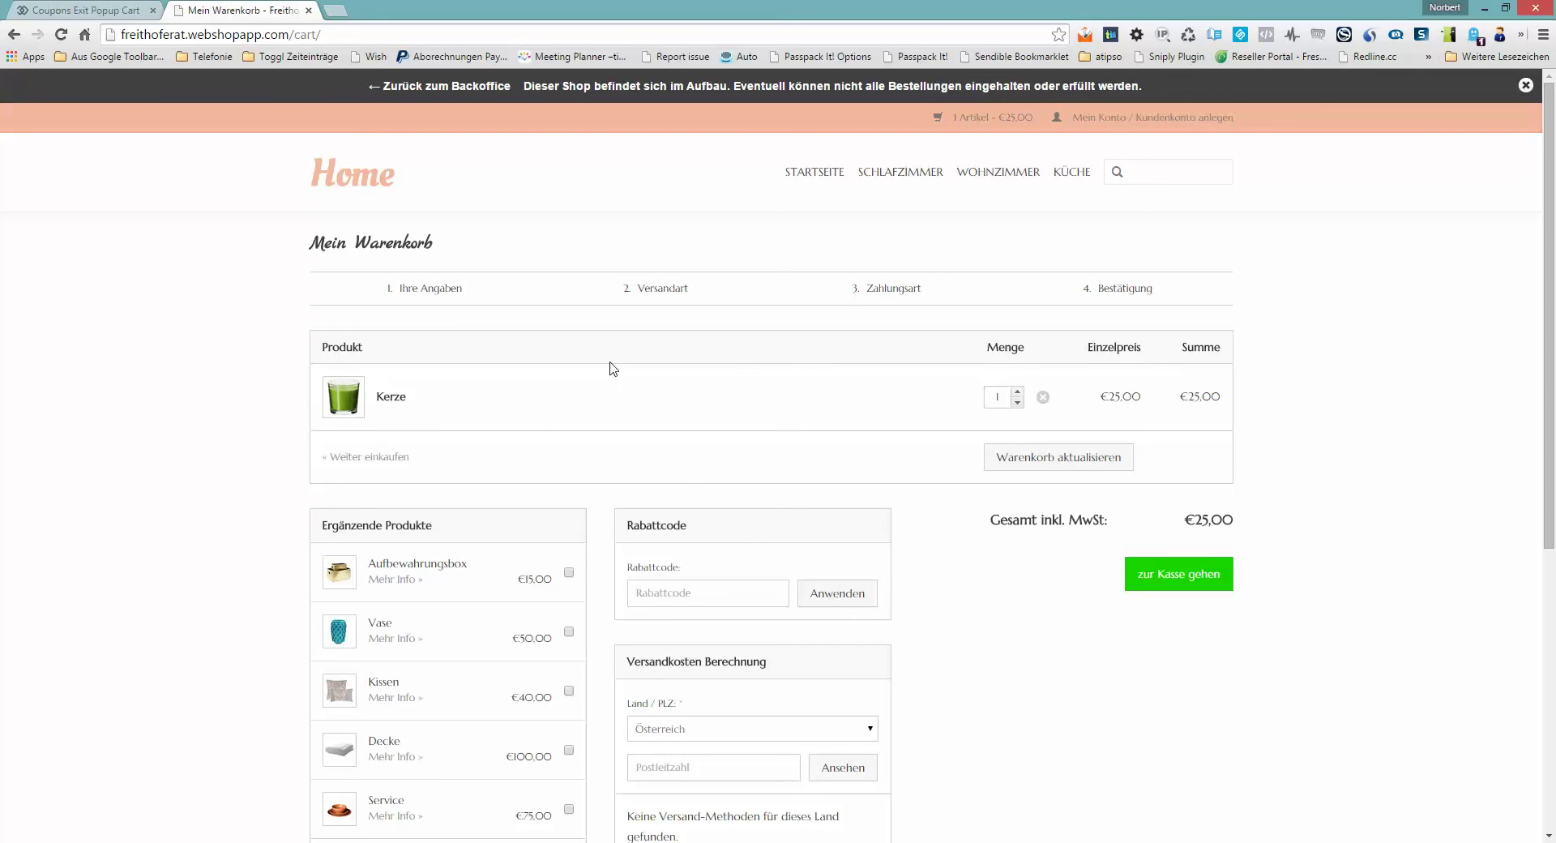
# Step: Switch back to atipso and start a new app button under Dynamic Embedding with an orange background color
pyautogui.click(49, 8)
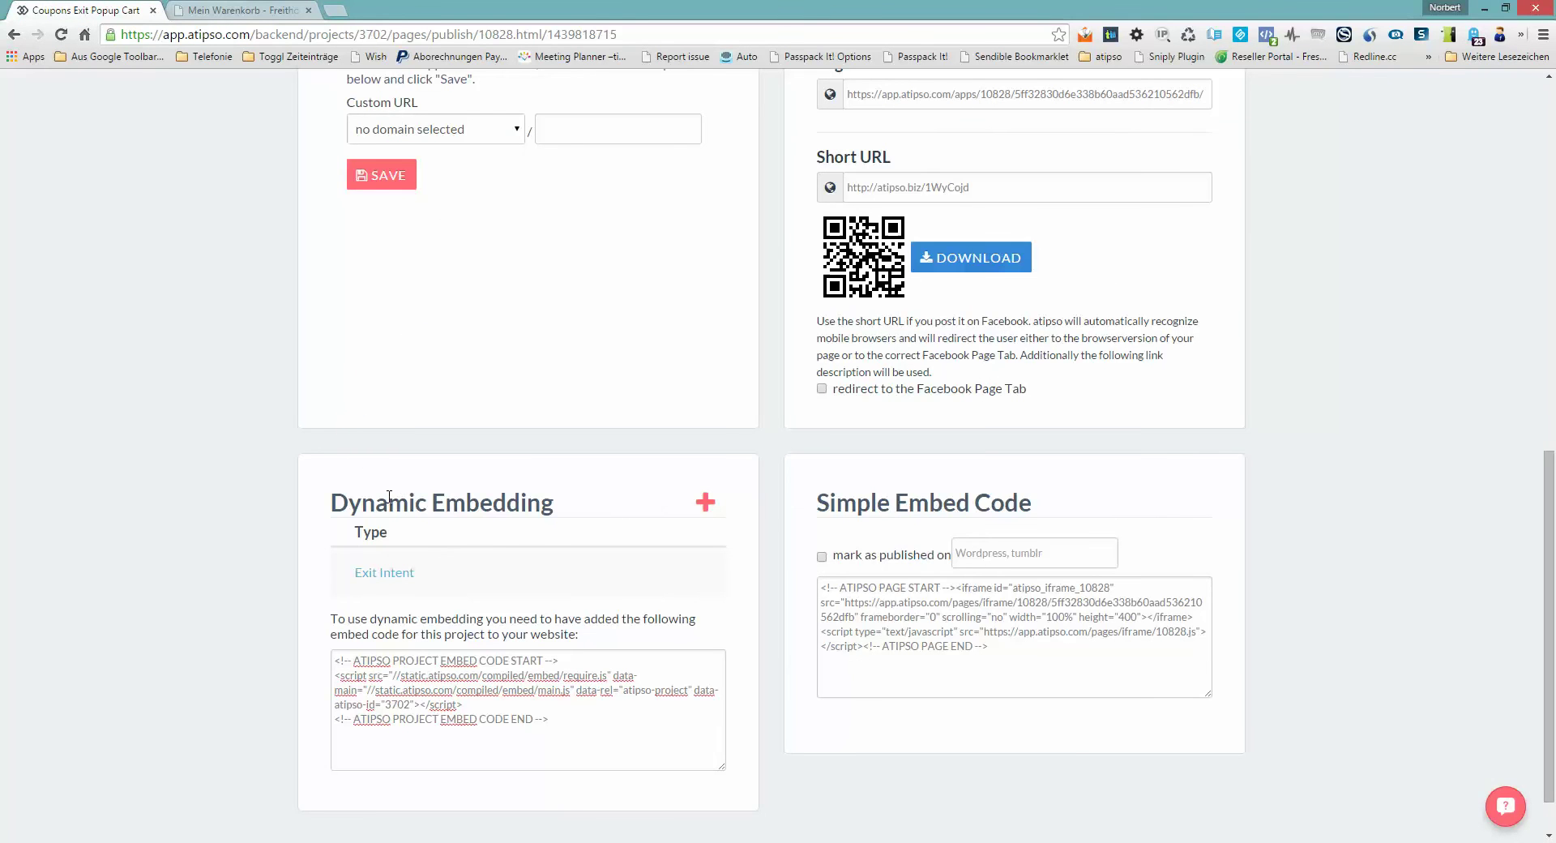
pyautogui.moveTo(332, 515); pyautogui.dragTo(560, 521)
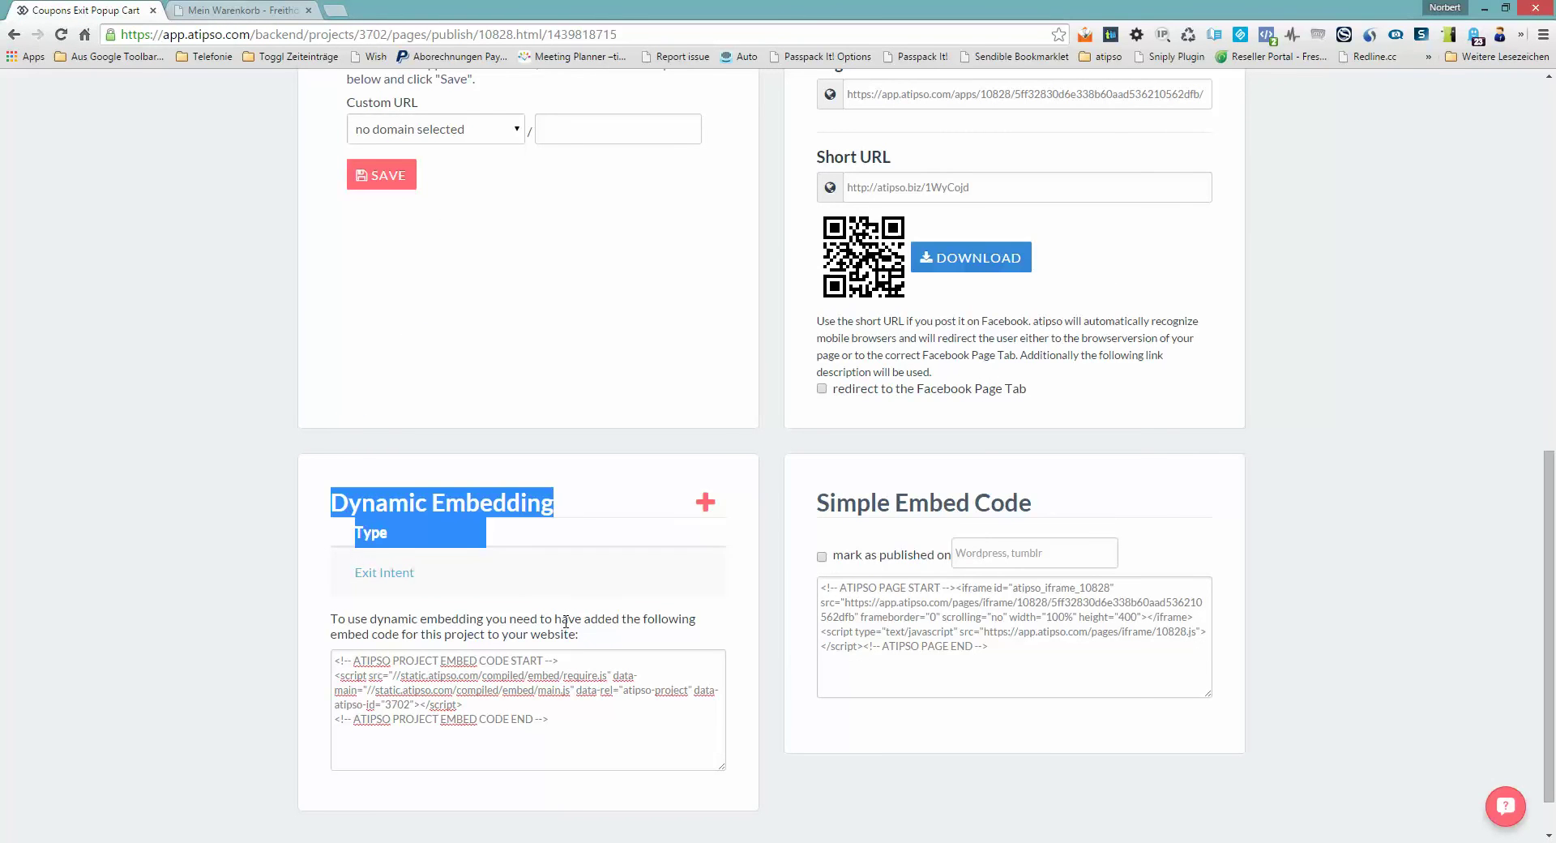
pyautogui.click(333, 502)
pyautogui.click(705, 502)
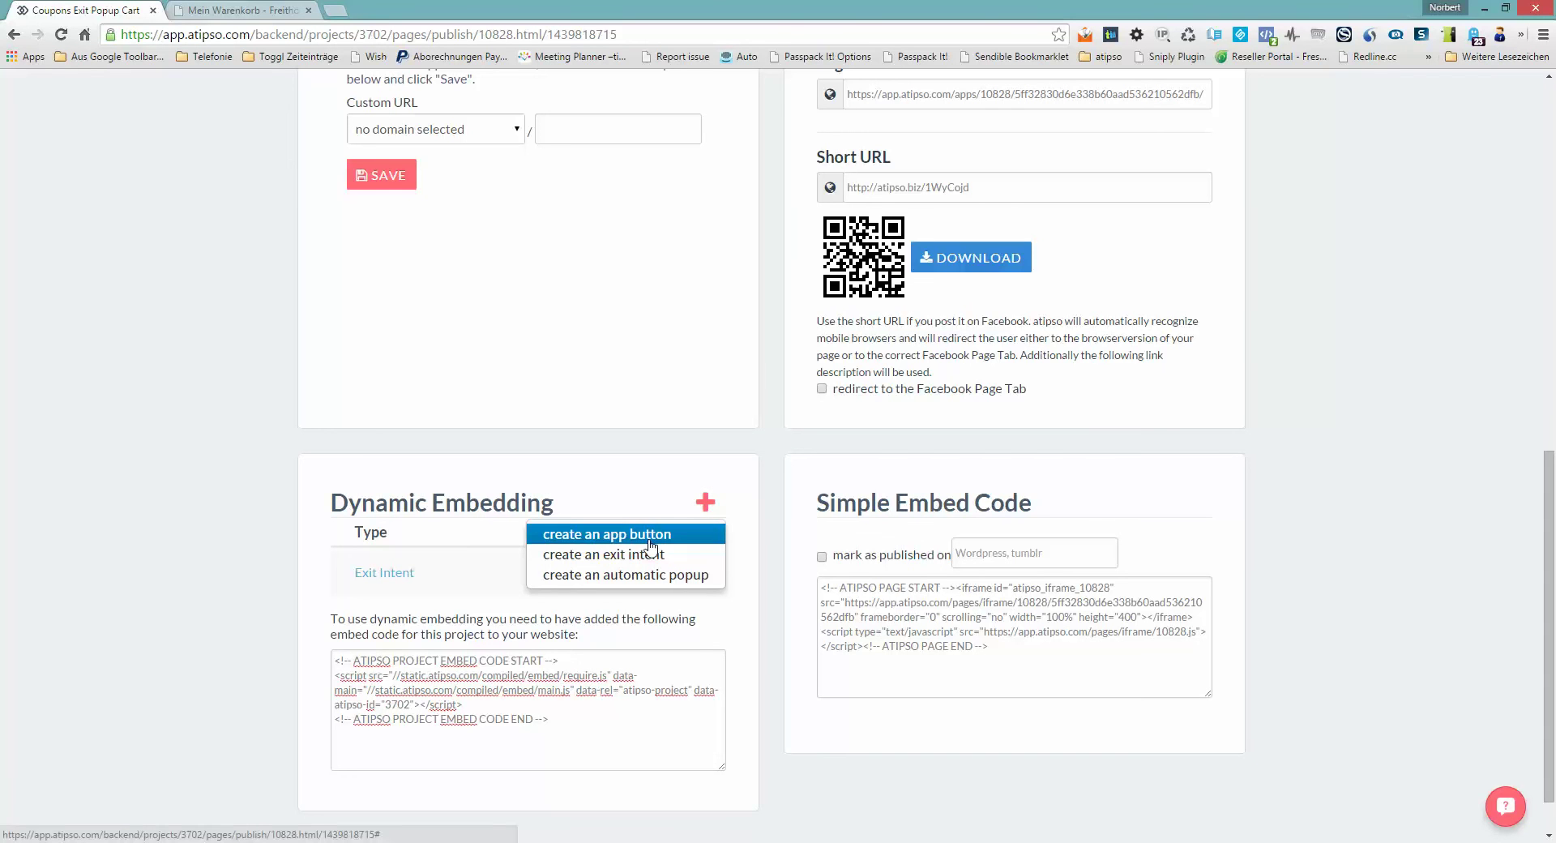
pyautogui.click(569, 540)
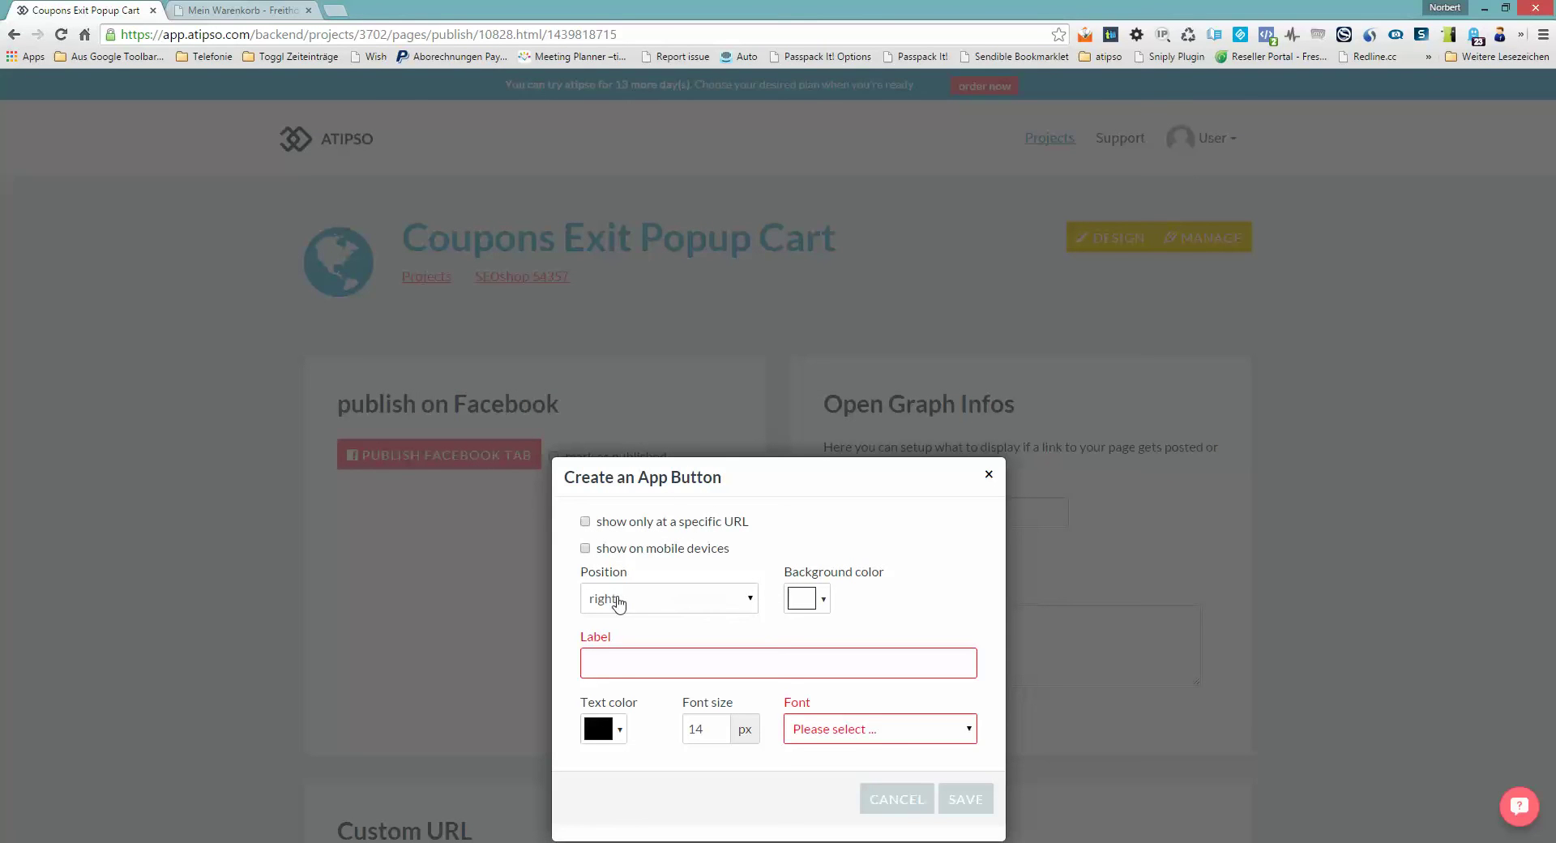
pyautogui.click(808, 602)
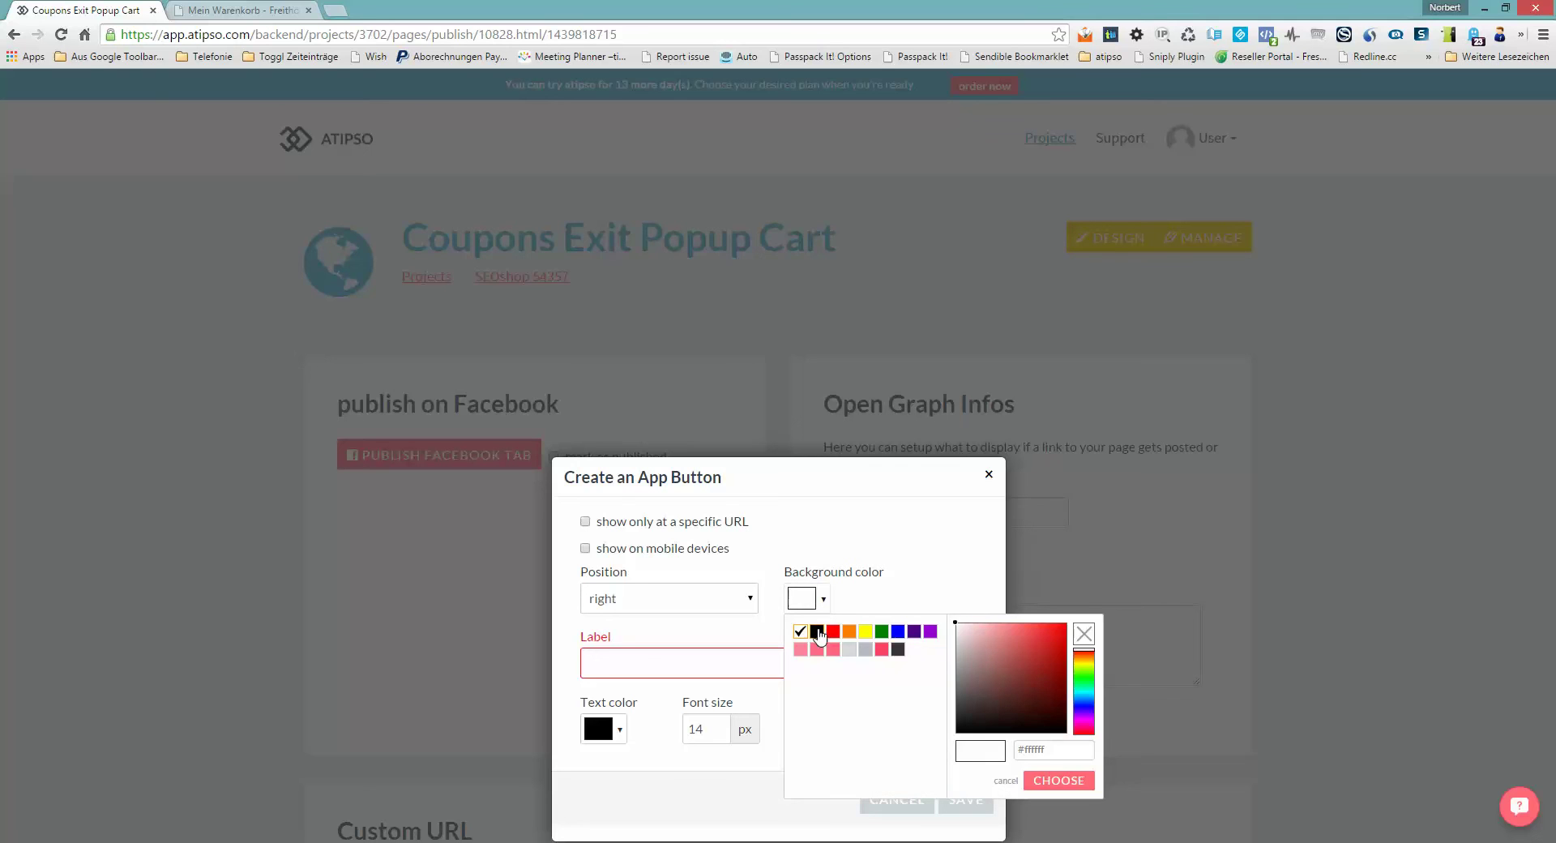
pyautogui.click(848, 633)
# Step: Label the app button "Coupons here" and set its text color to white
pyautogui.click(669, 663)
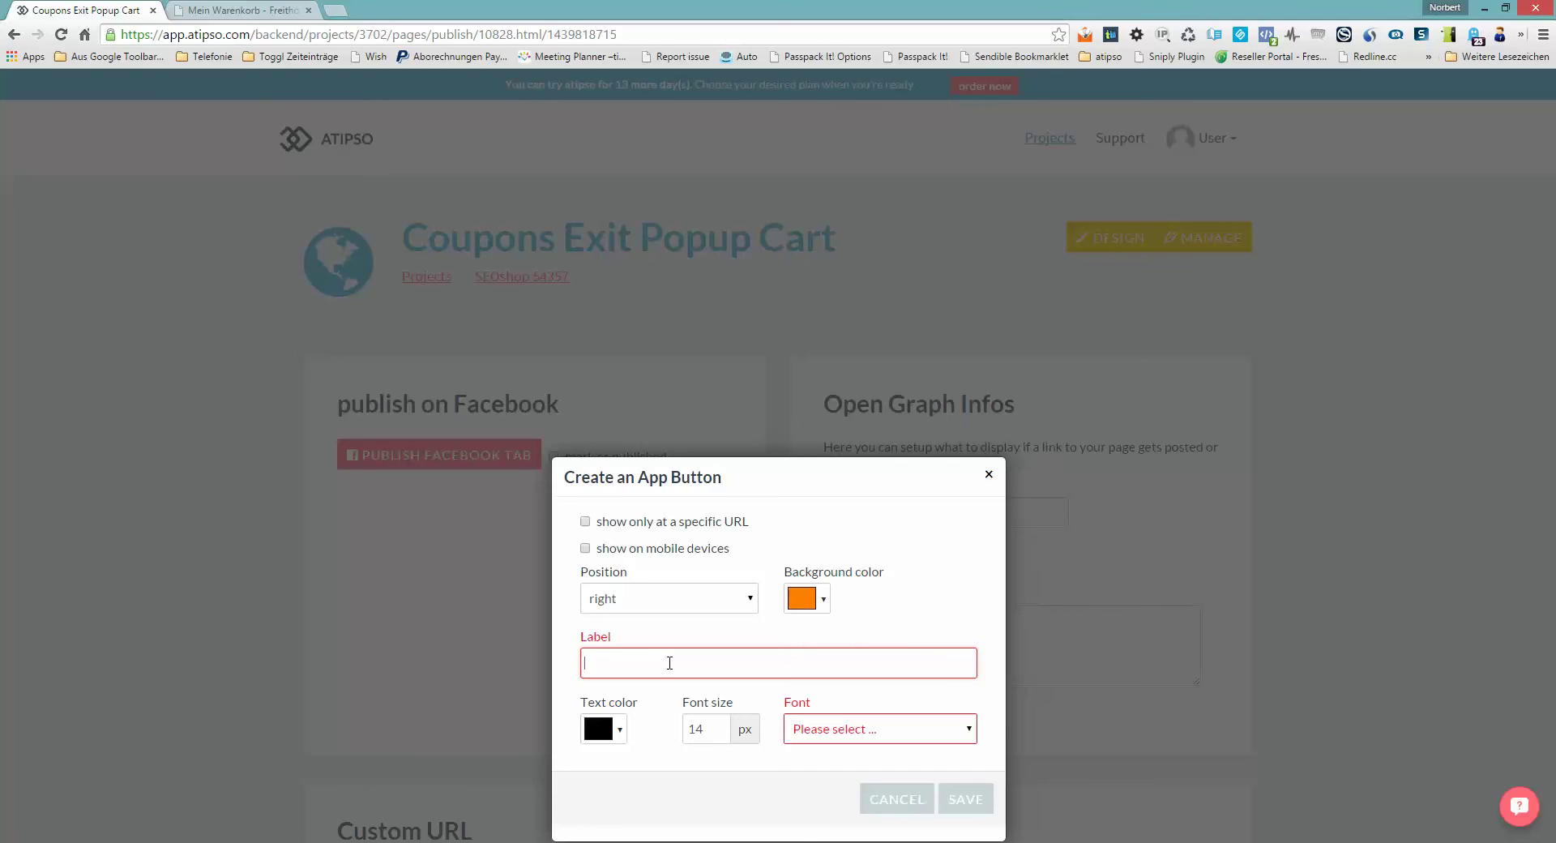
pyautogui.write('Coupo')
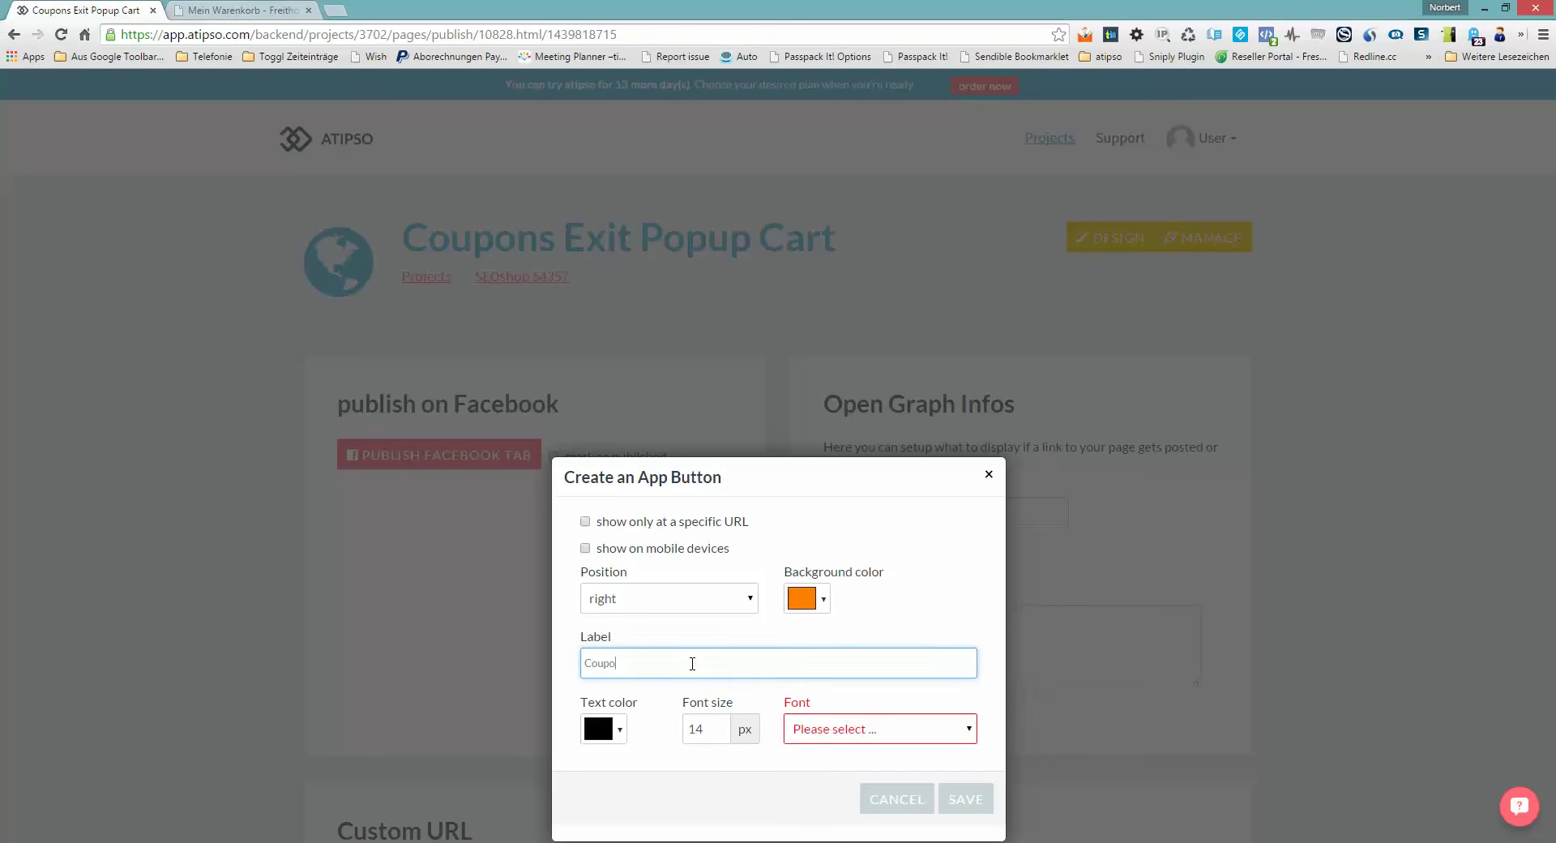
pyautogui.write('ns here')
pyautogui.click(599, 729)
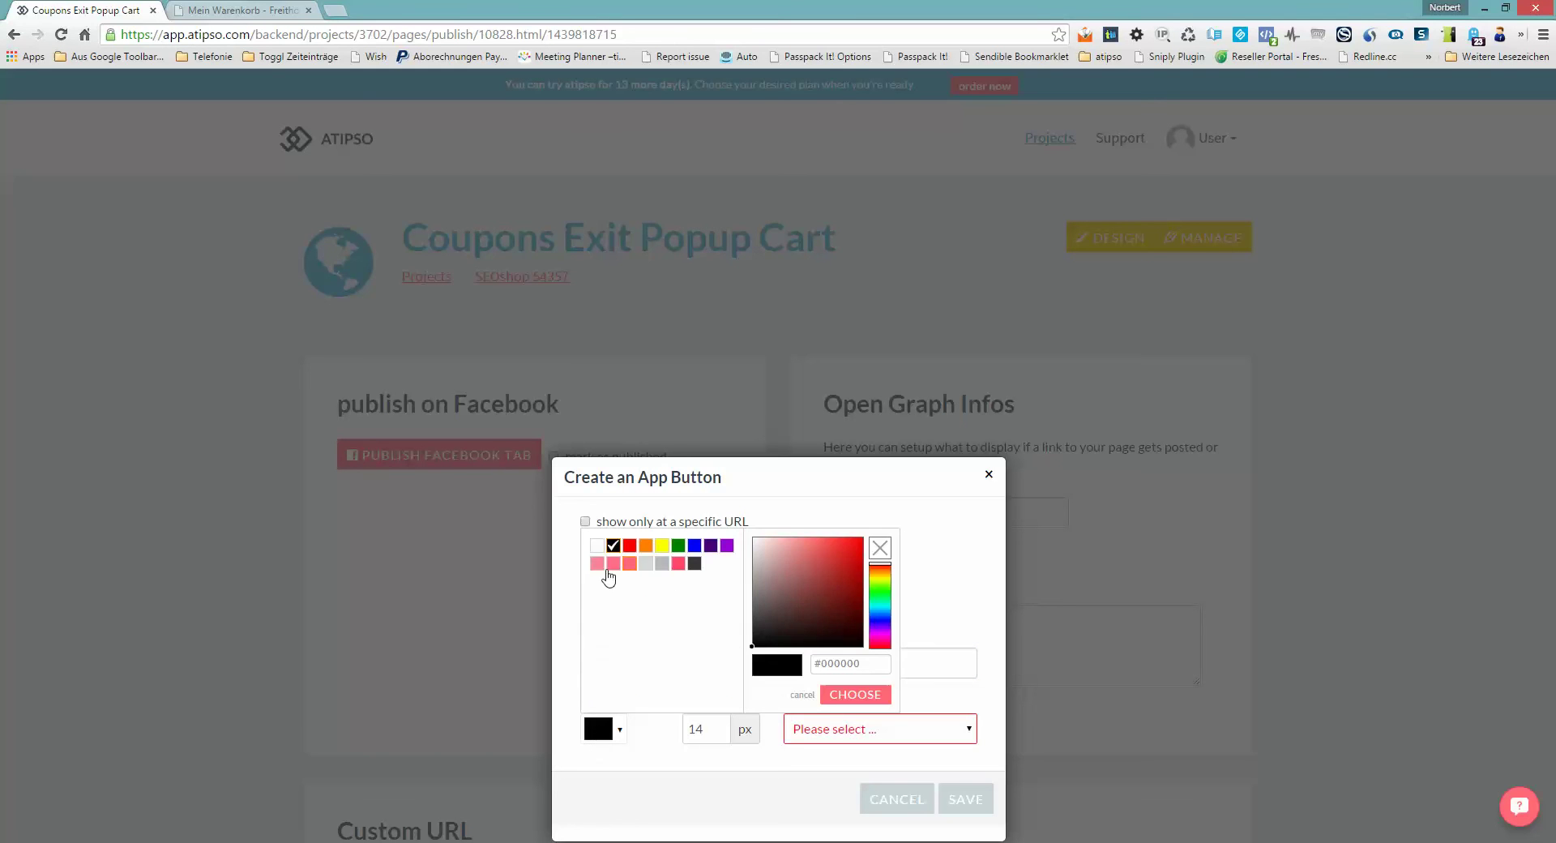
pyautogui.click(597, 545)
# Step: Set the app button's font to Helvetica at 20 px and save the button
pyautogui.click(718, 723)
pyautogui.click(719, 724)
pyautogui.click(719, 724)
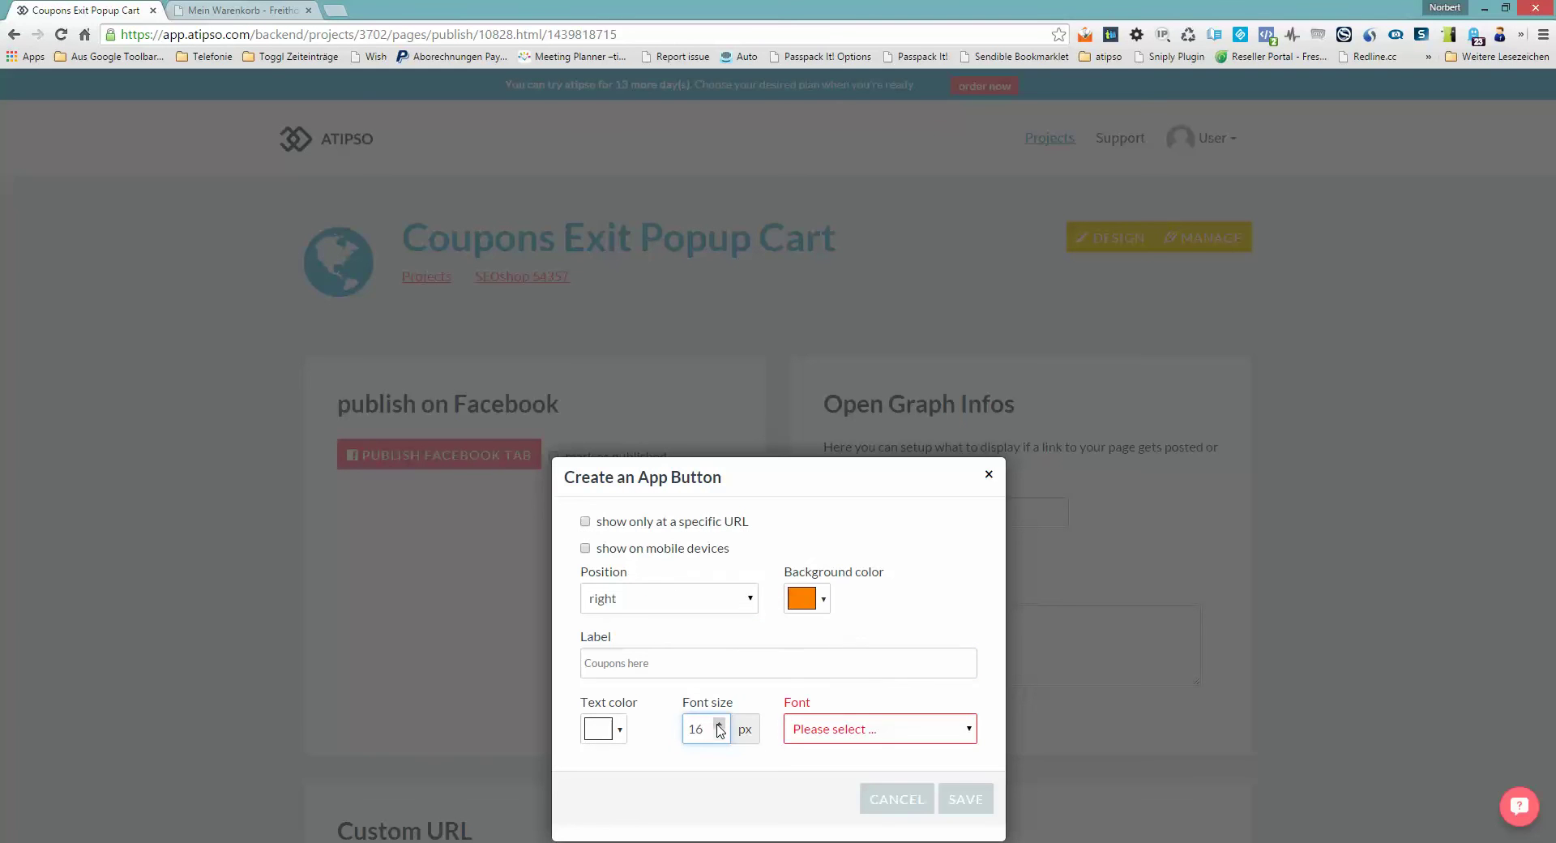
pyautogui.click(719, 724)
pyautogui.click(718, 723)
pyautogui.click(719, 723)
pyautogui.click(718, 724)
pyautogui.click(846, 732)
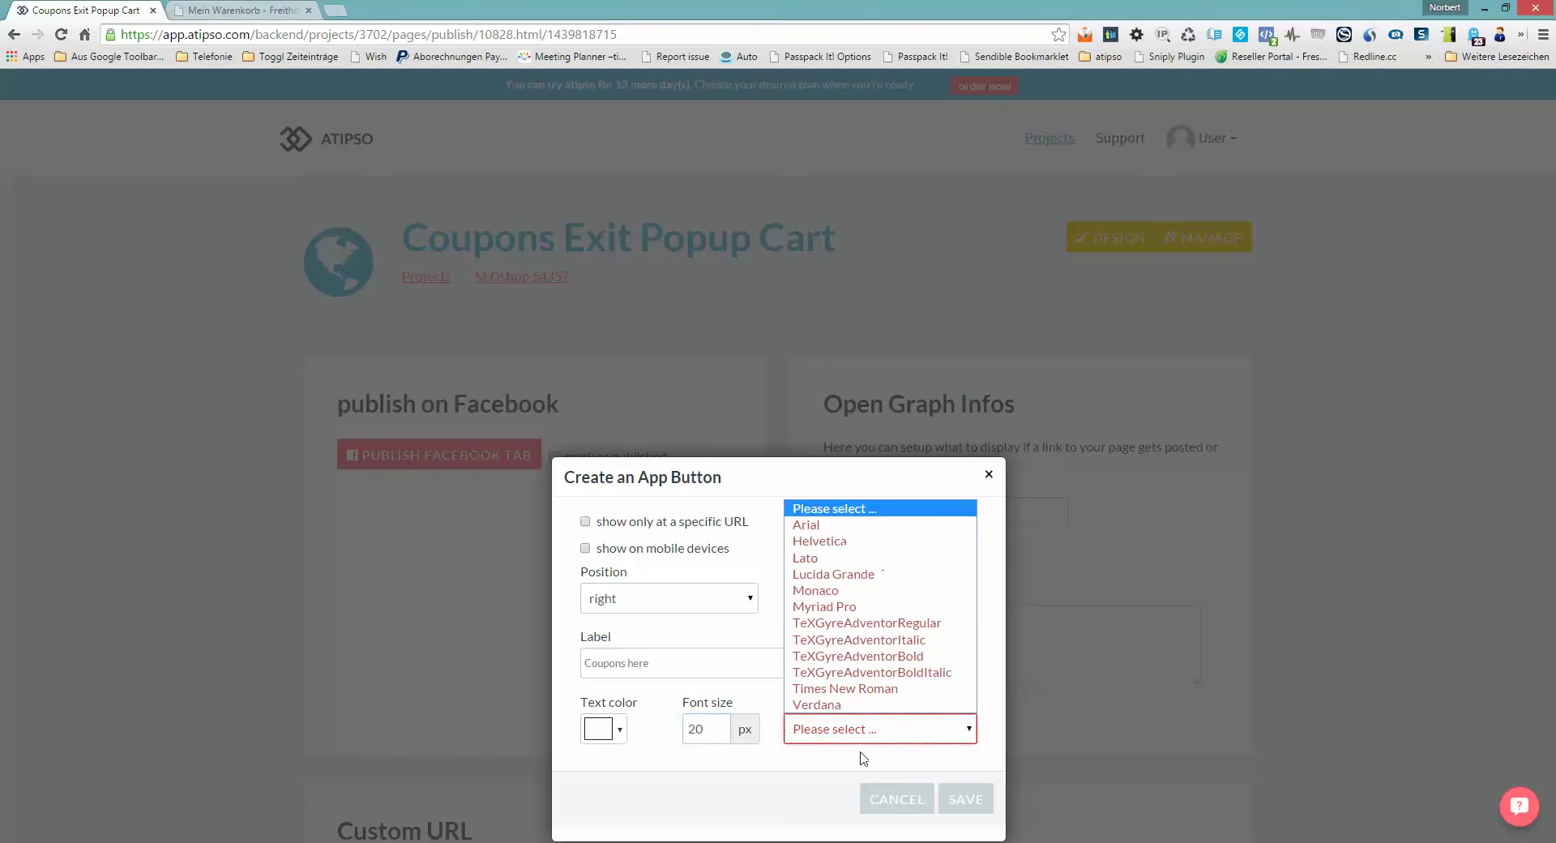
pyautogui.click(875, 542)
pyautogui.click(964, 799)
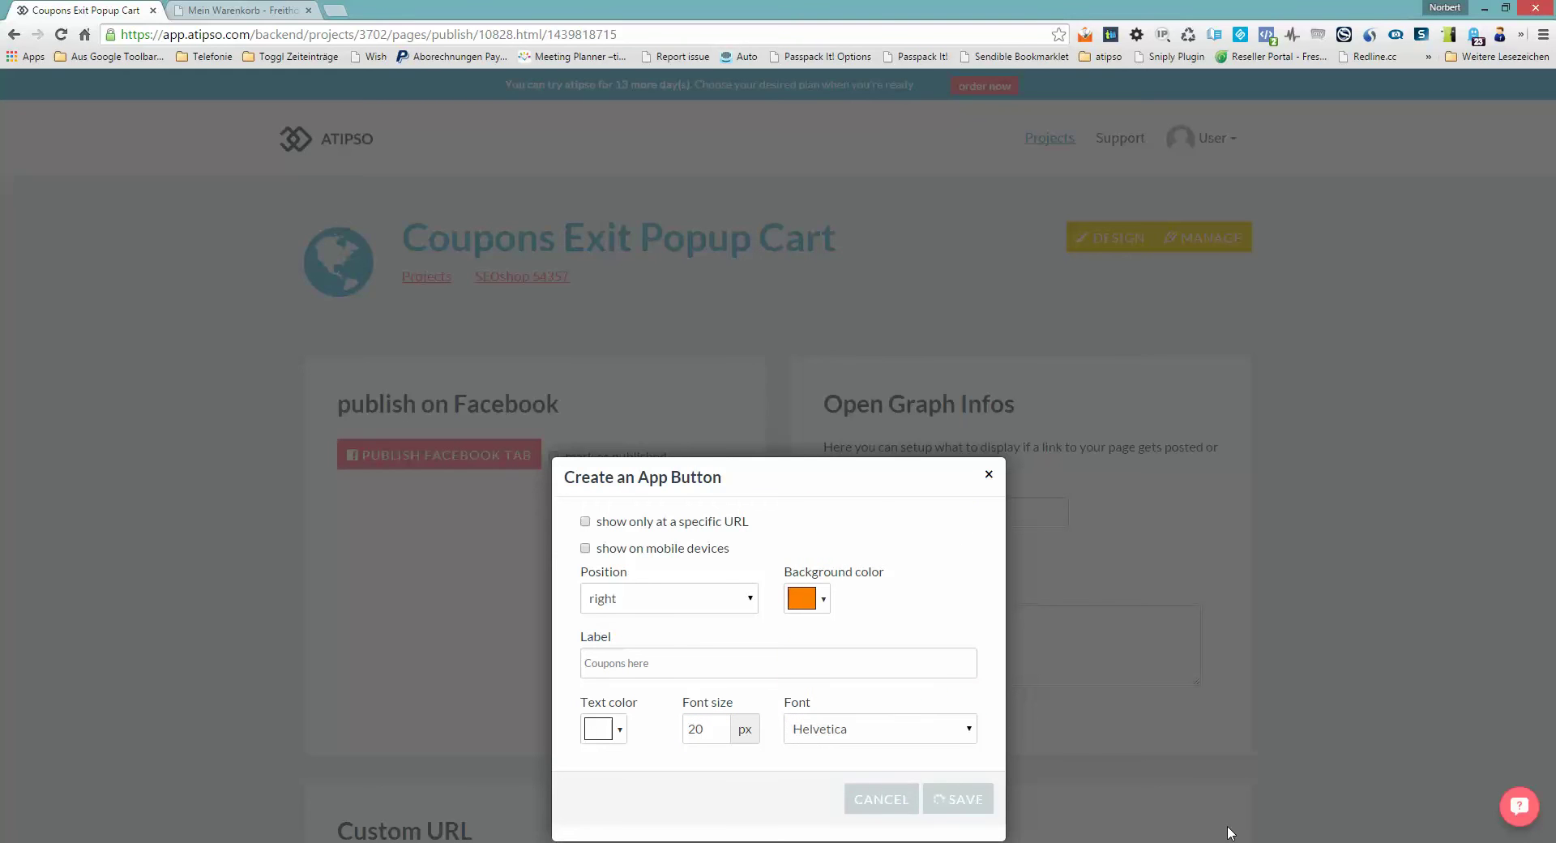
# Step: Reload the shop's cart page, check the coupon button and its popup on the Startseite page, and close the popup
pyautogui.moveTo(456, 628)
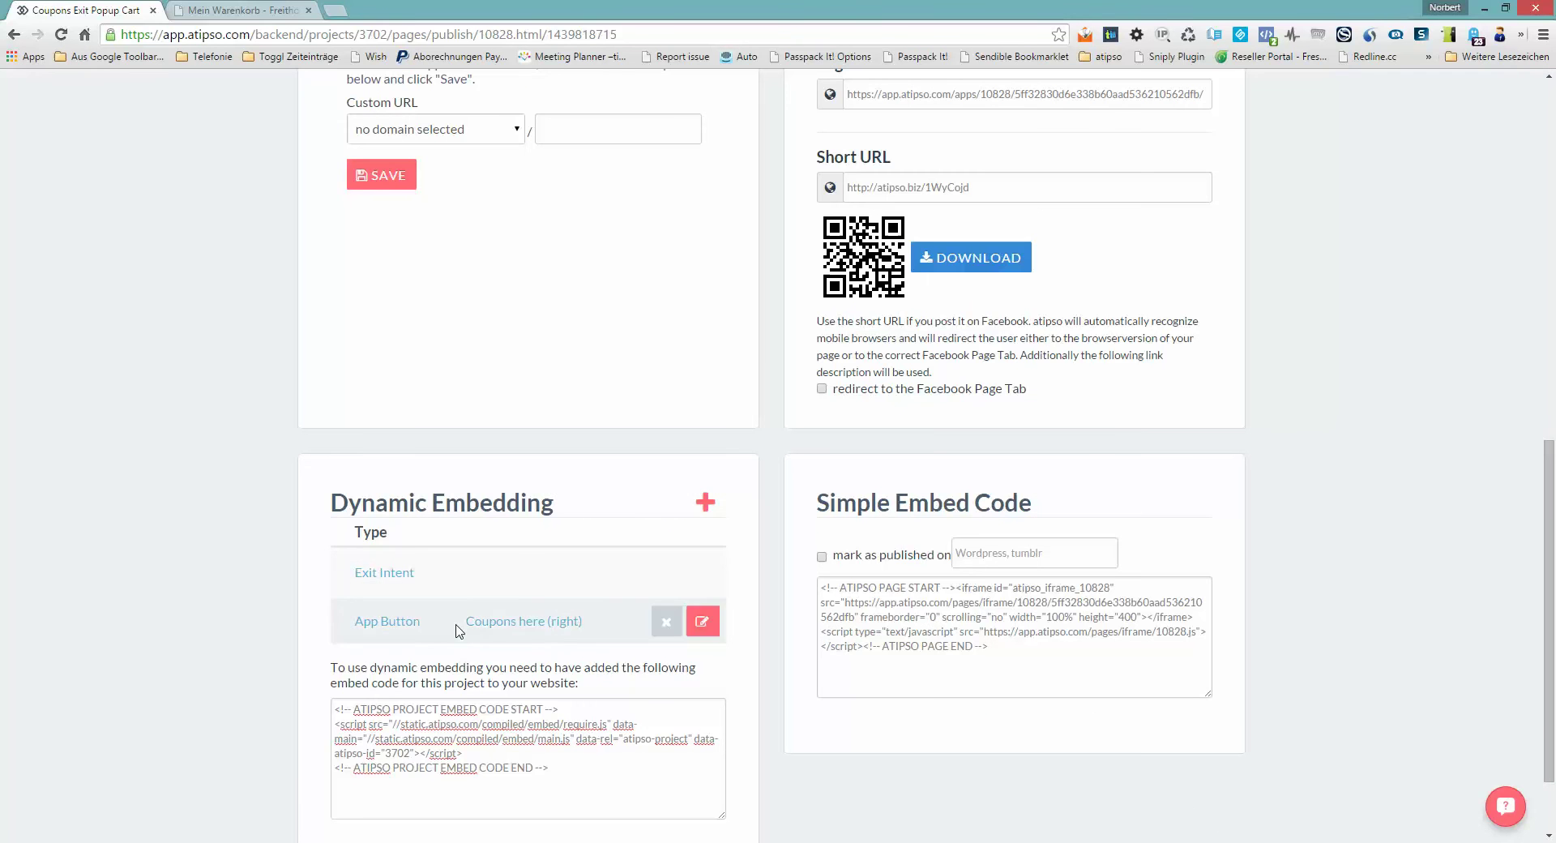
pyautogui.click(235, 10)
pyautogui.click(241, 34)
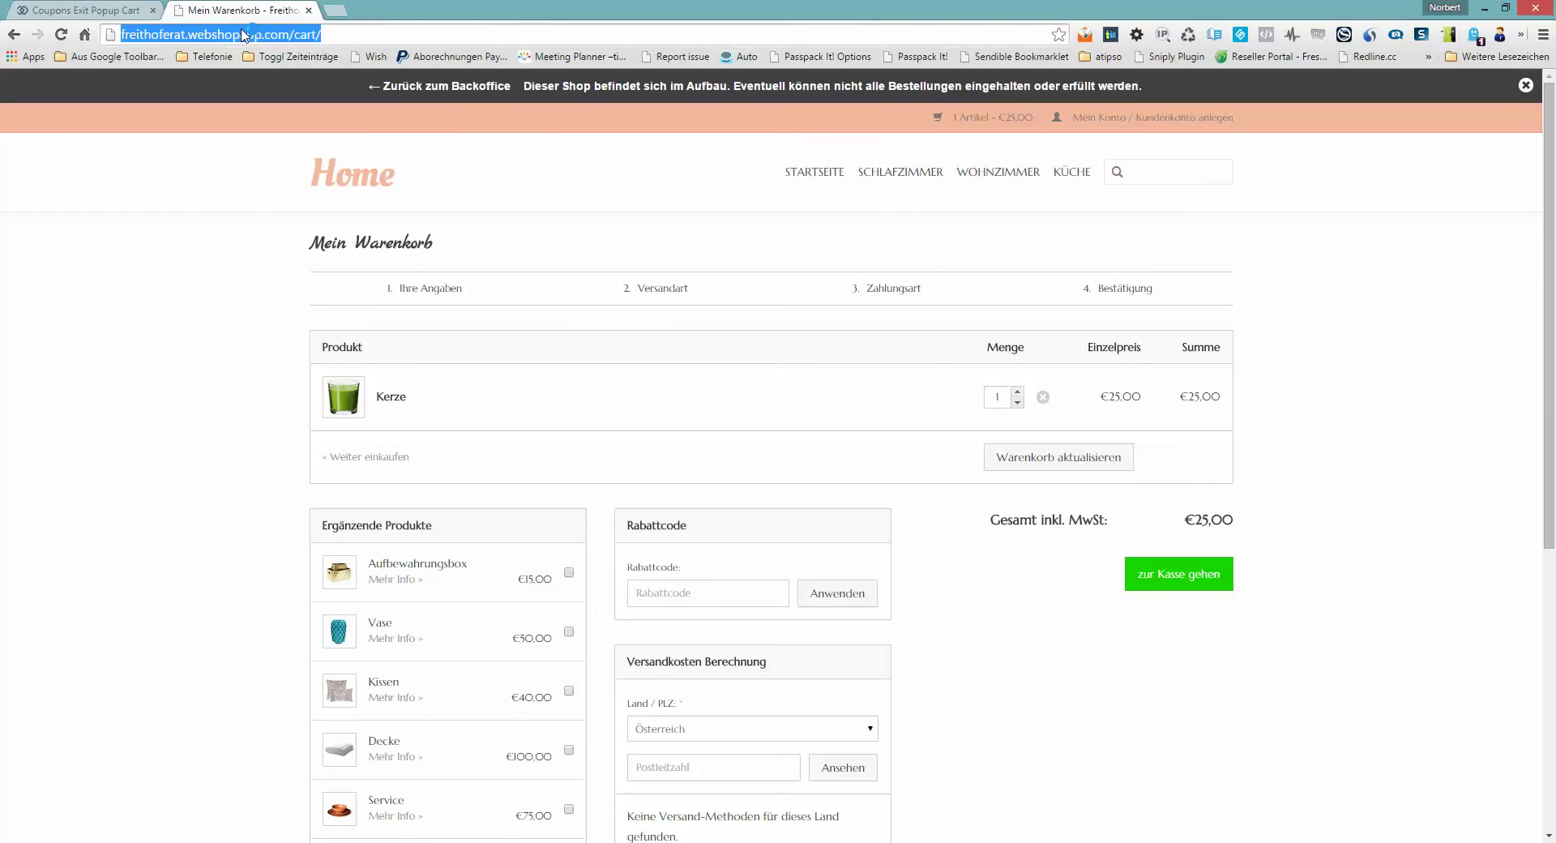
pyautogui.press('Return')
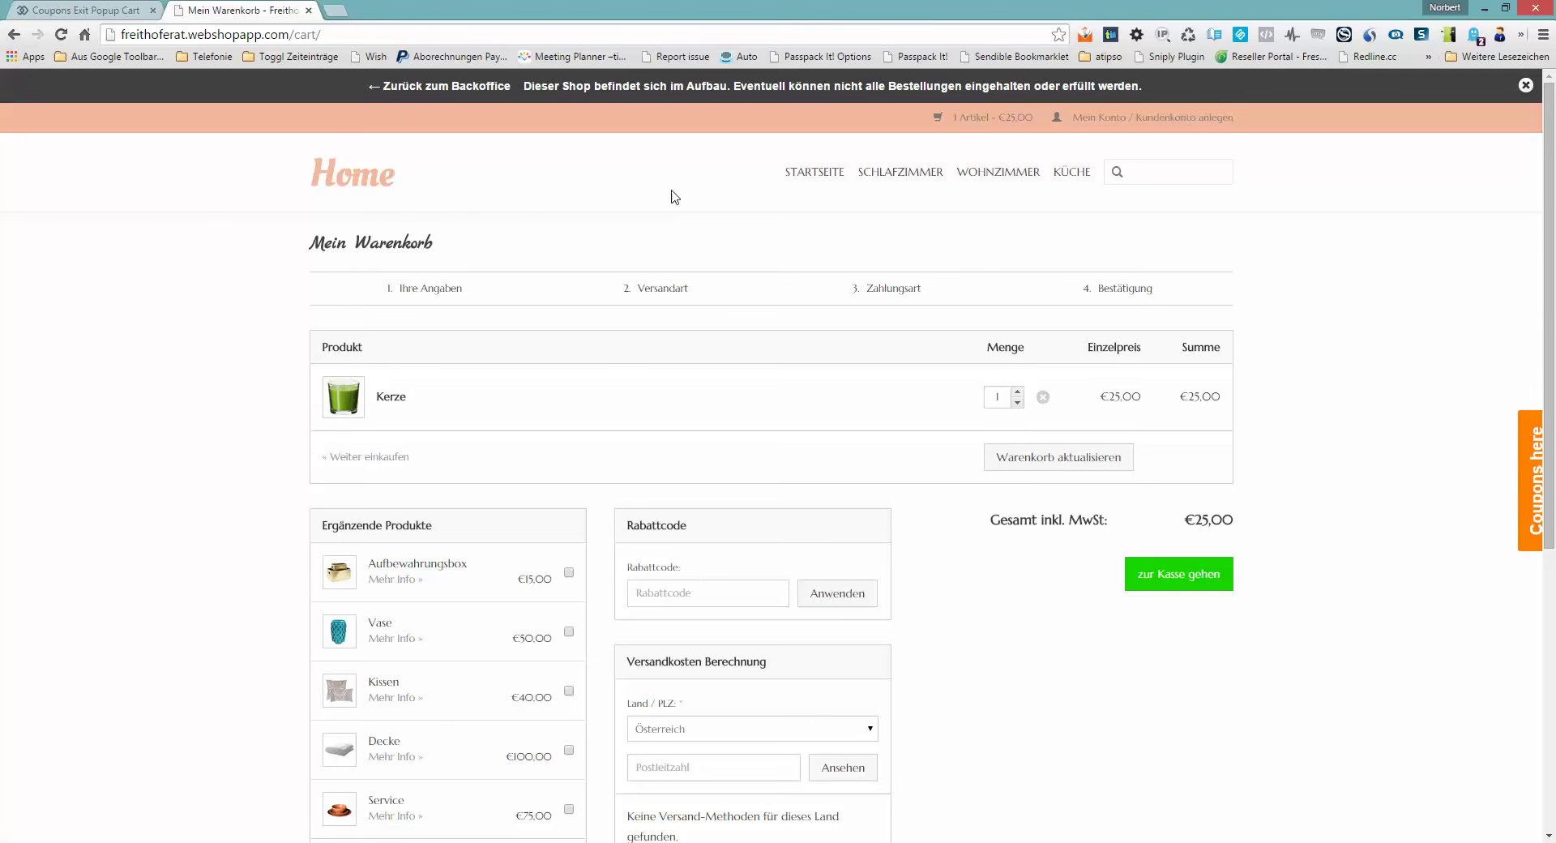
pyautogui.click(805, 179)
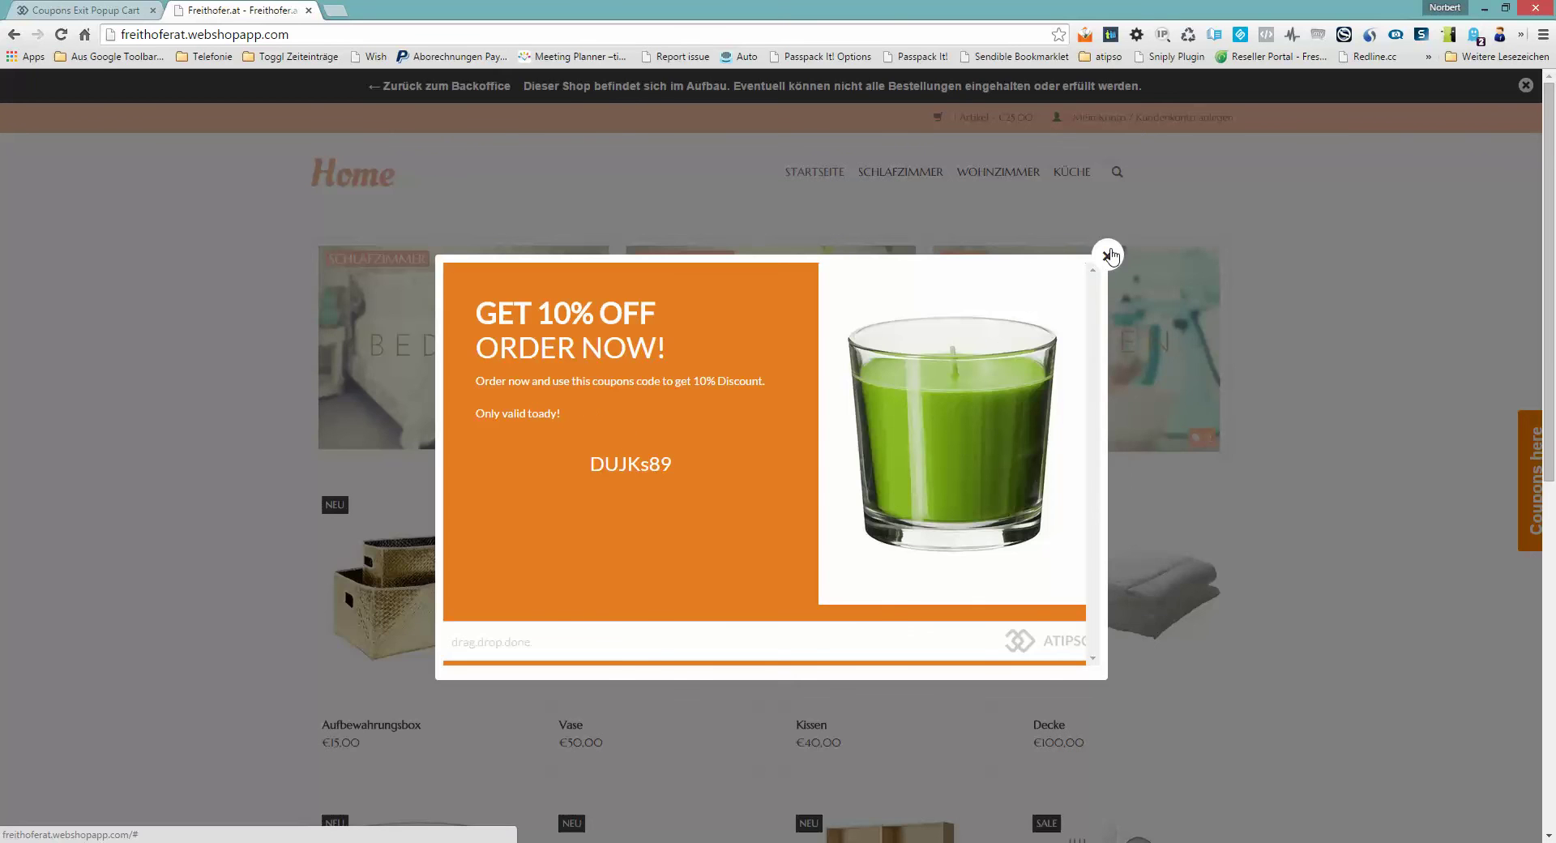
pyautogui.click(1106, 255)
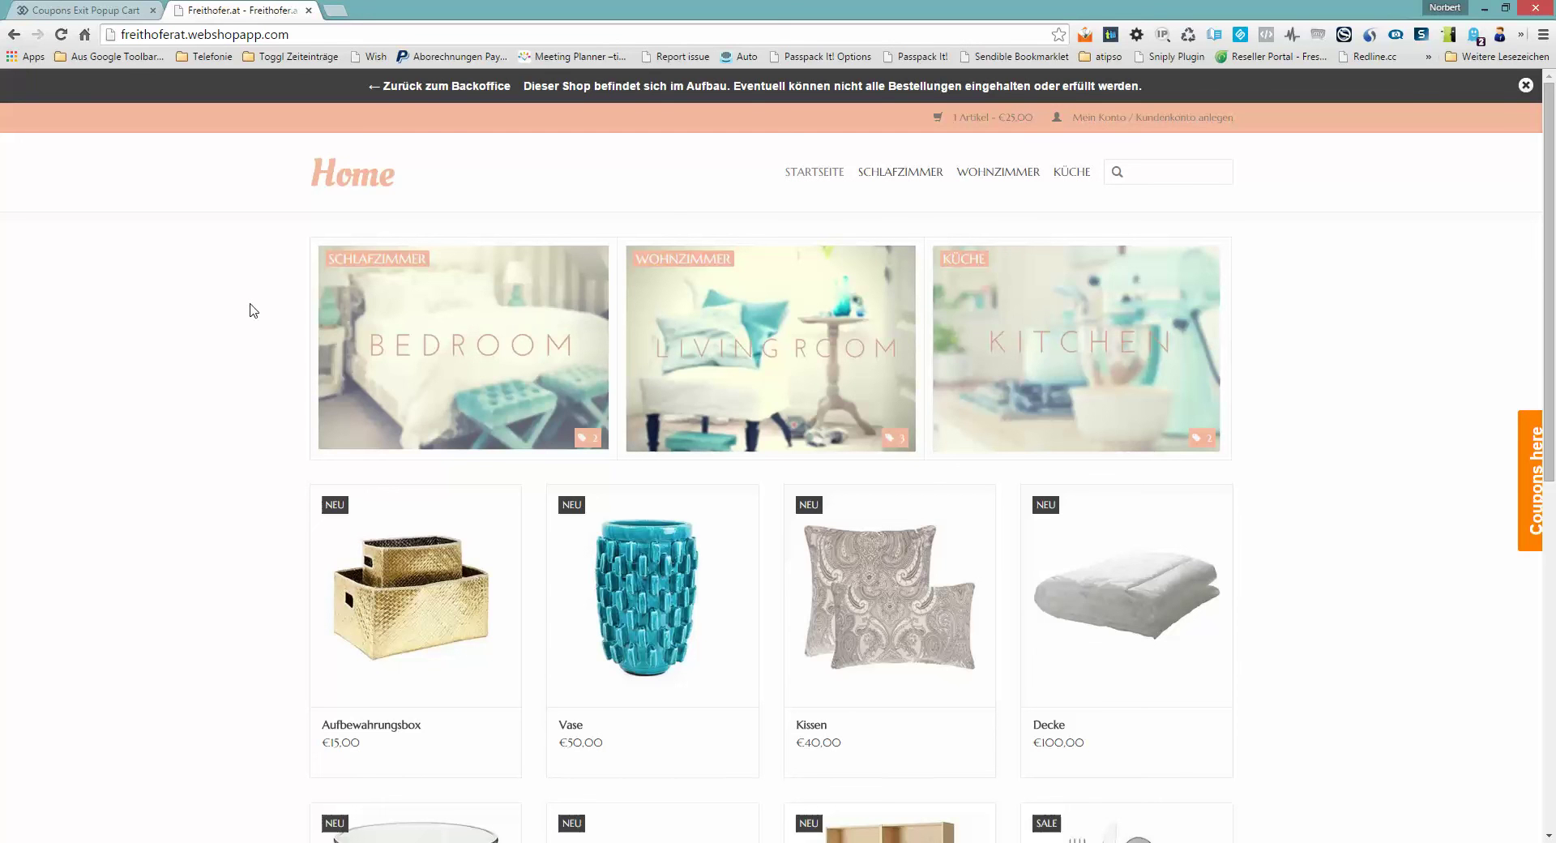
# Step: Return to the beginning of the Coupons Exit Popup Cart publish page in atipso
pyautogui.click(97, 9)
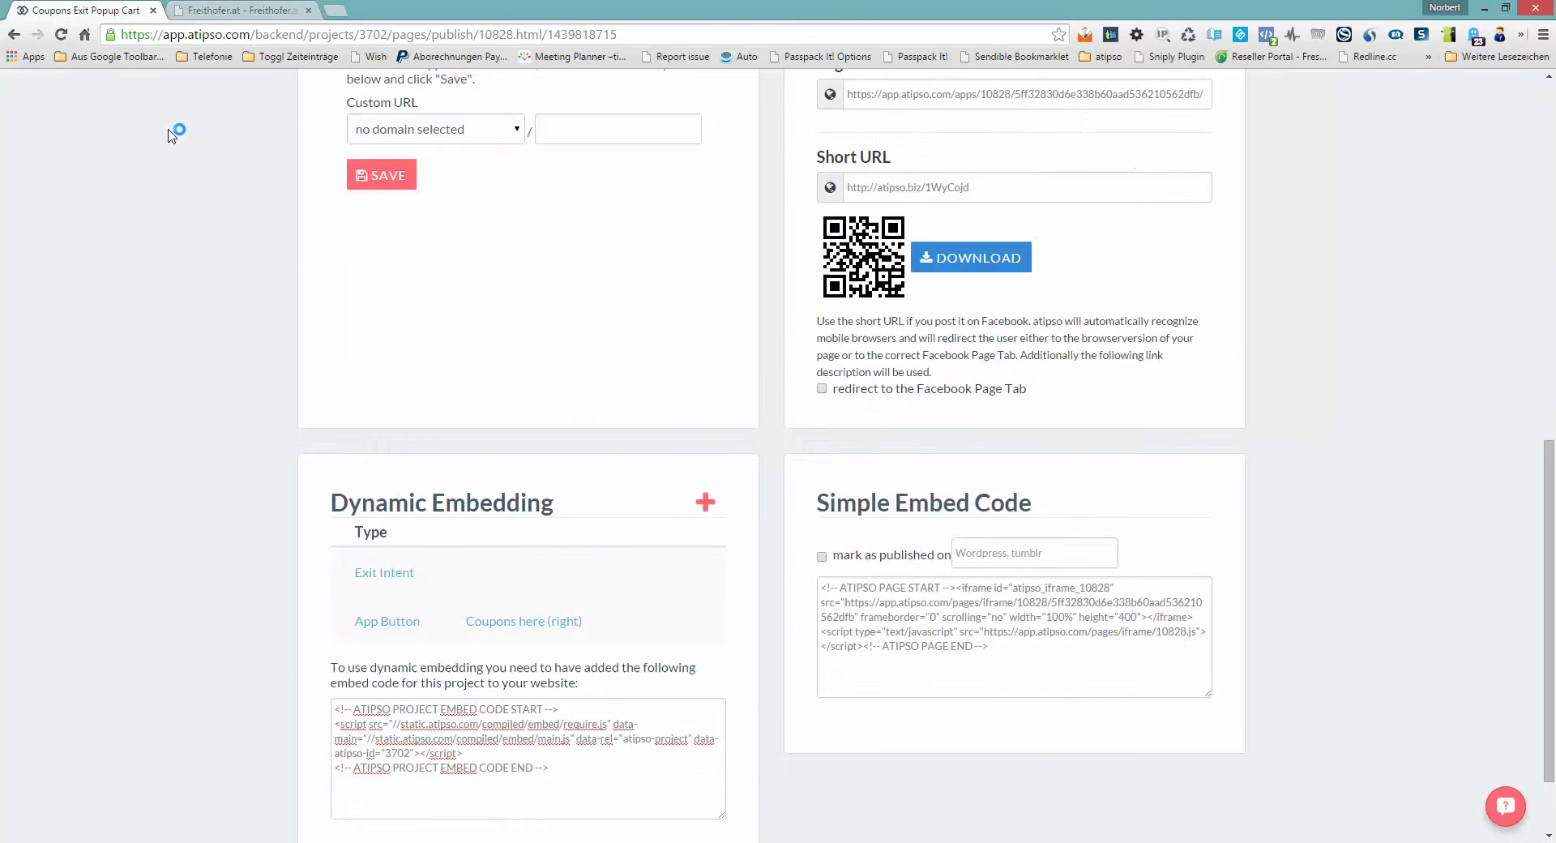
pyautogui.scroll(9, 259, 158)
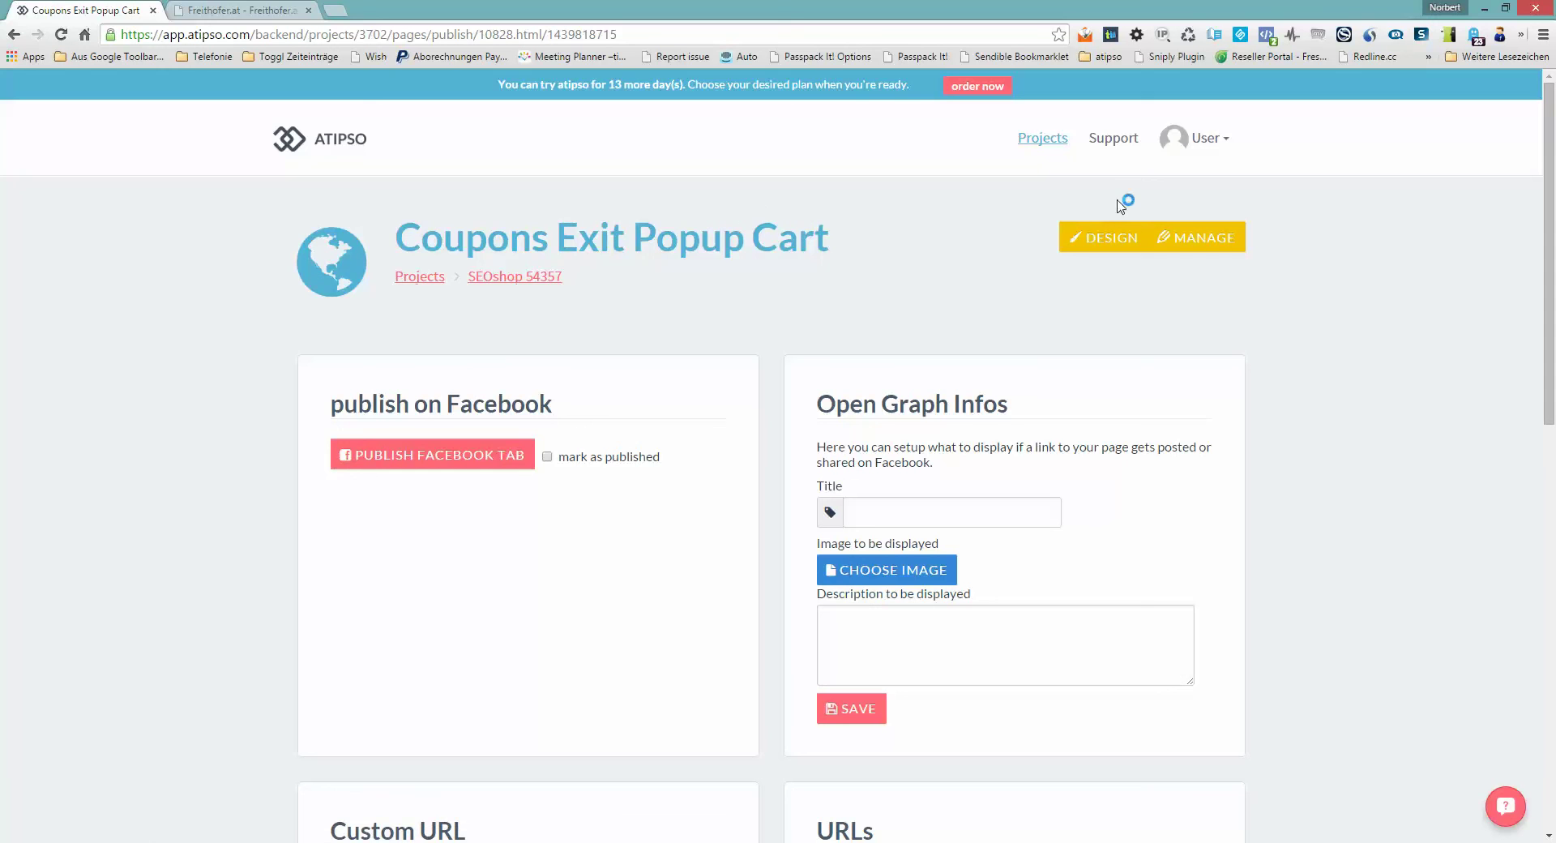